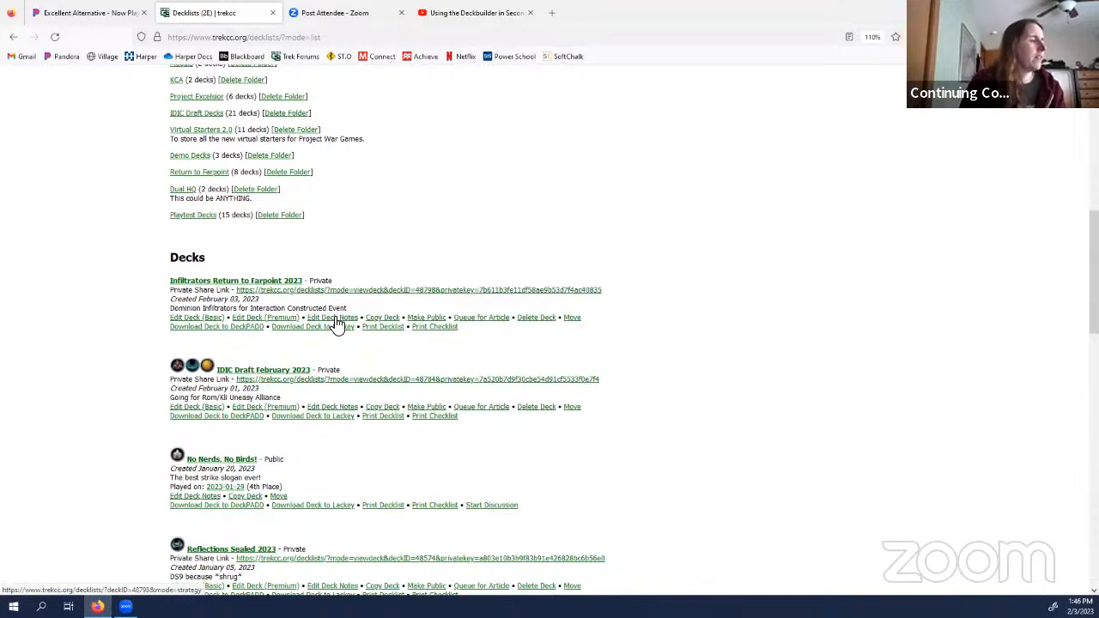
Step: Review the strategy notes form of the Infiltrators Return to Farpoint 2023 deck and return to the deck list
left_click(333, 319)
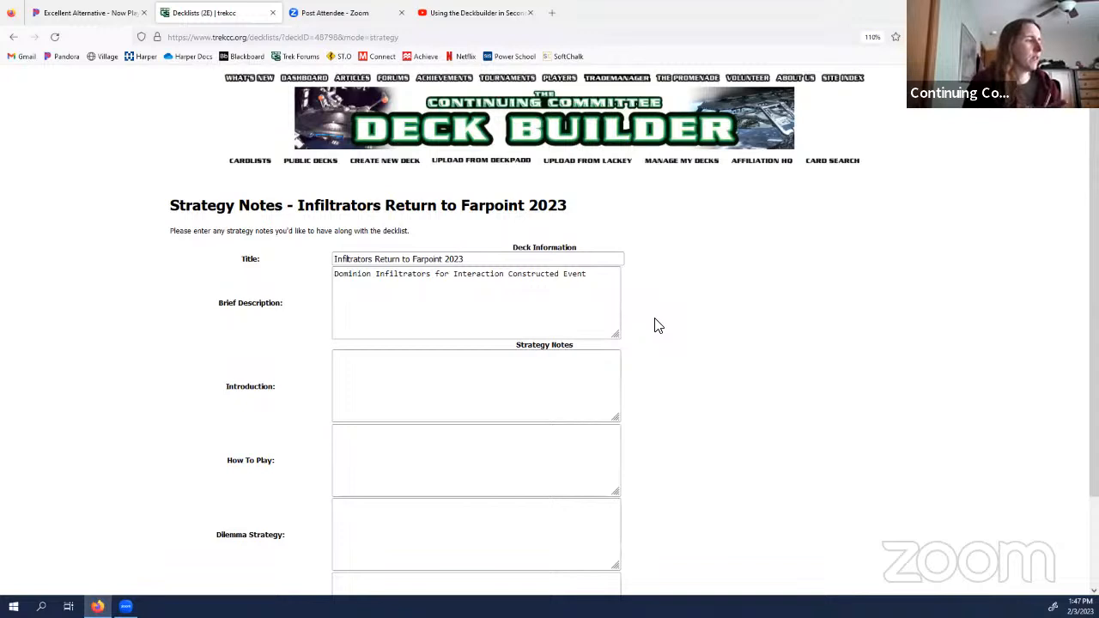
scroll(658, 325, "down", 3)
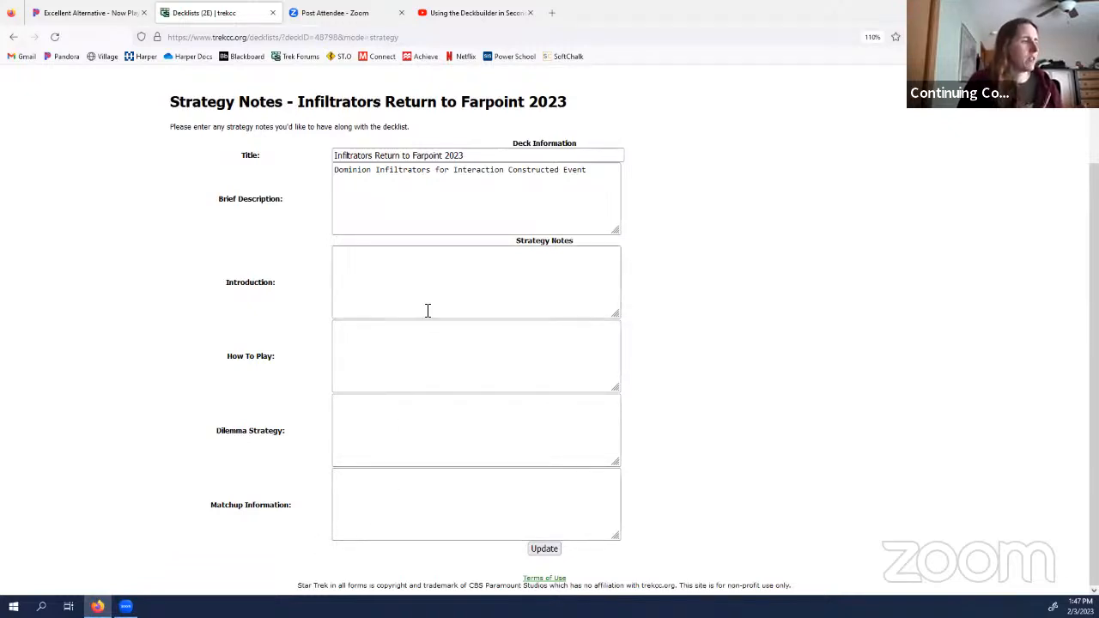
scroll(351, 438, "up", 2)
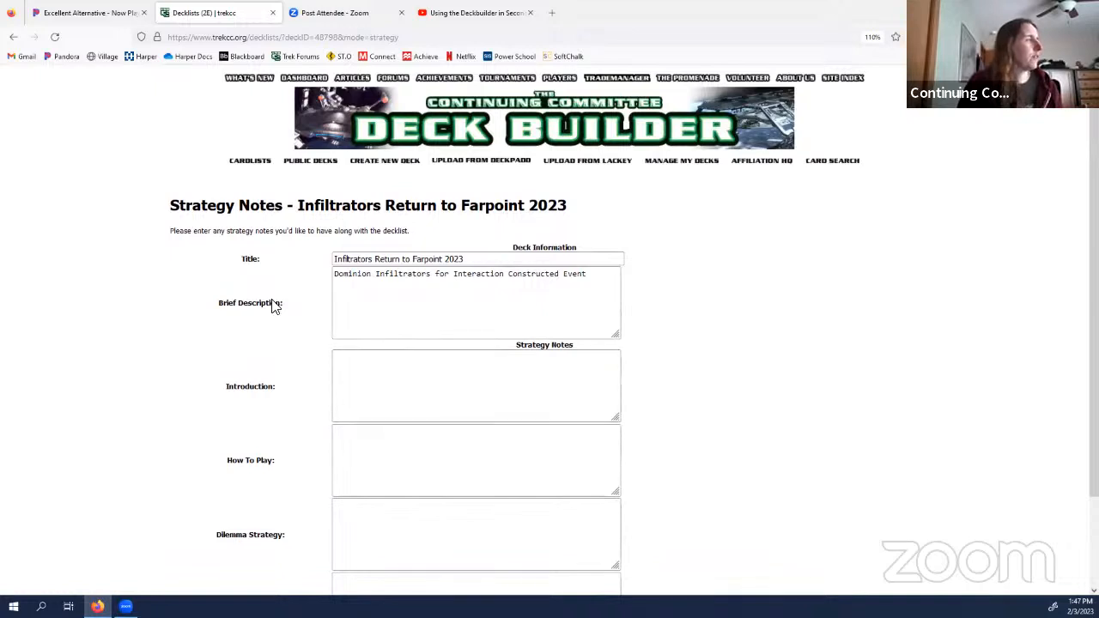
left_click(13, 36)
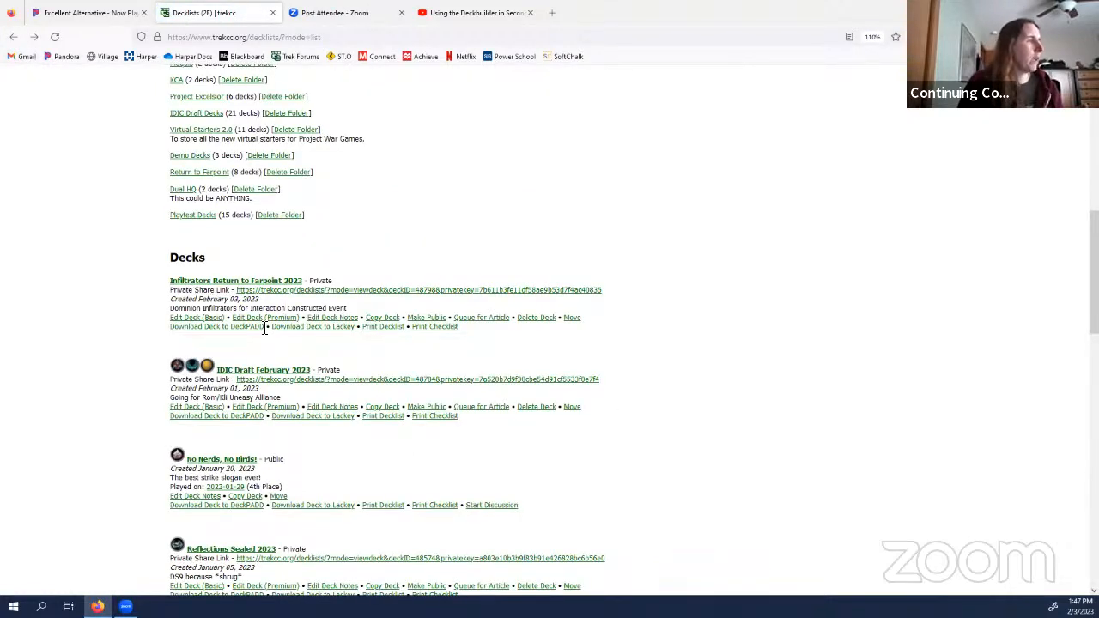
Step: Open the Infiltrators Return to Farpoint 2023 deck for basic editing and add the planet mission Advanced Combat Training (7 U 46)
left_click(197, 318)
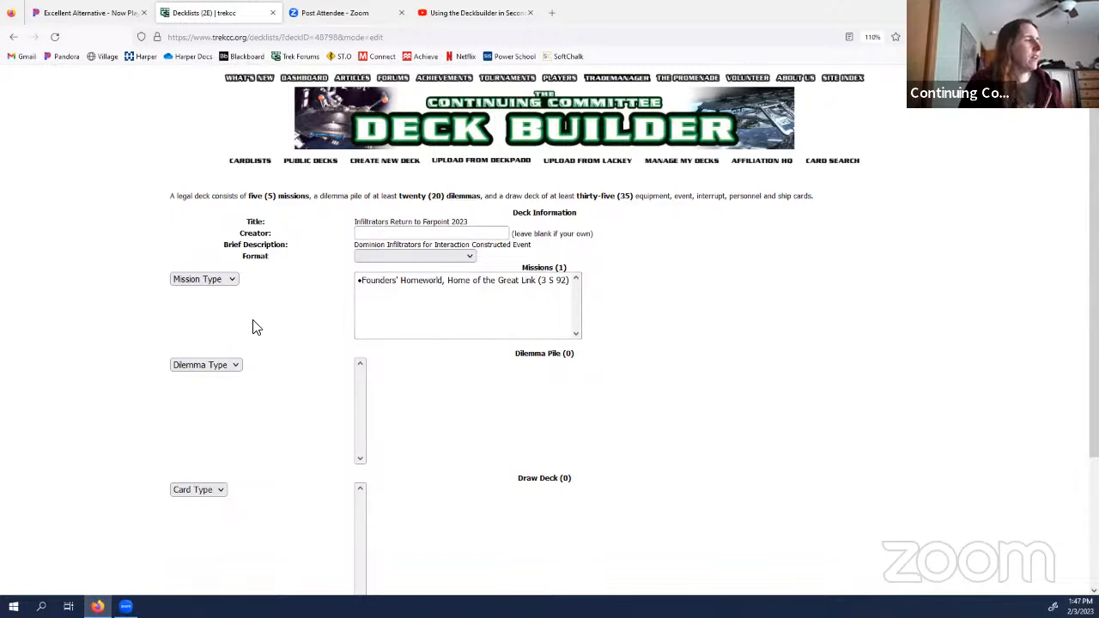
left_click(230, 280)
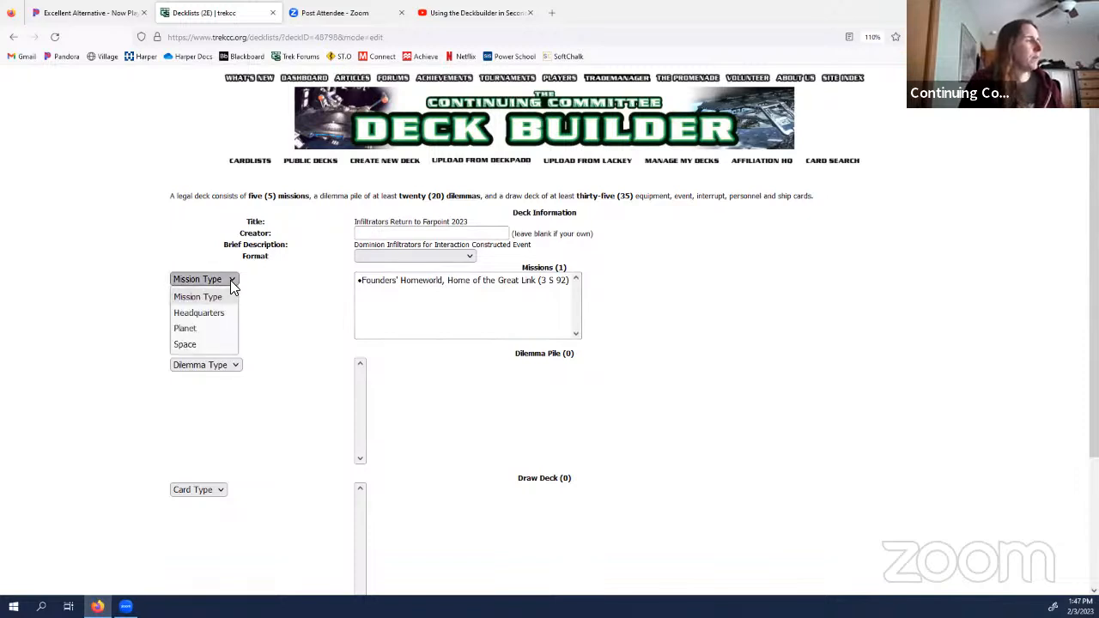
left_click(208, 328)
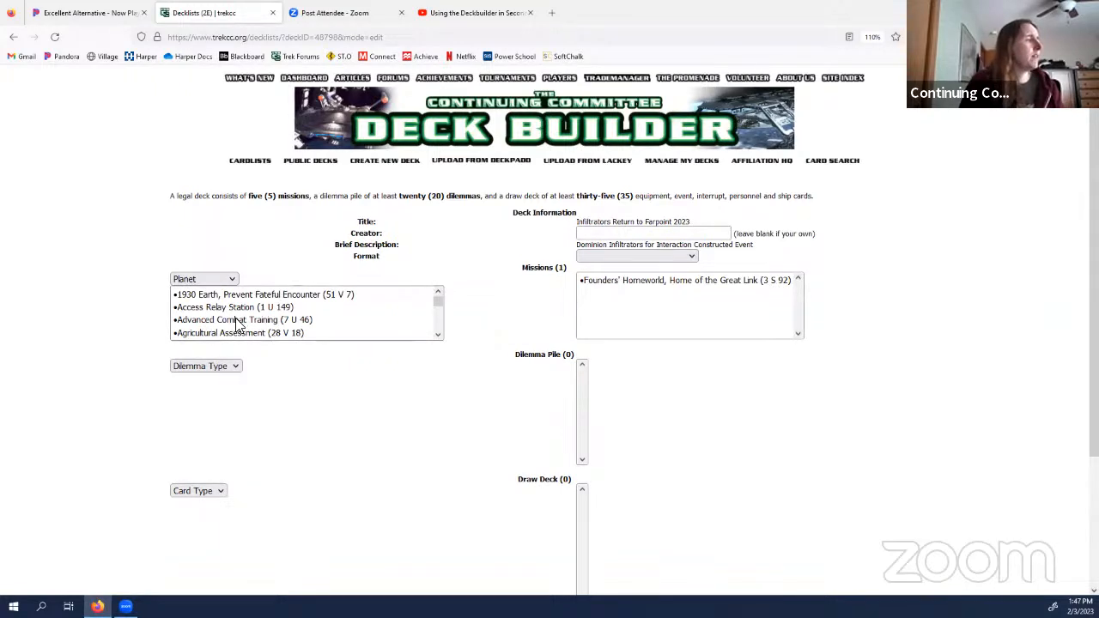
double_click(242, 321)
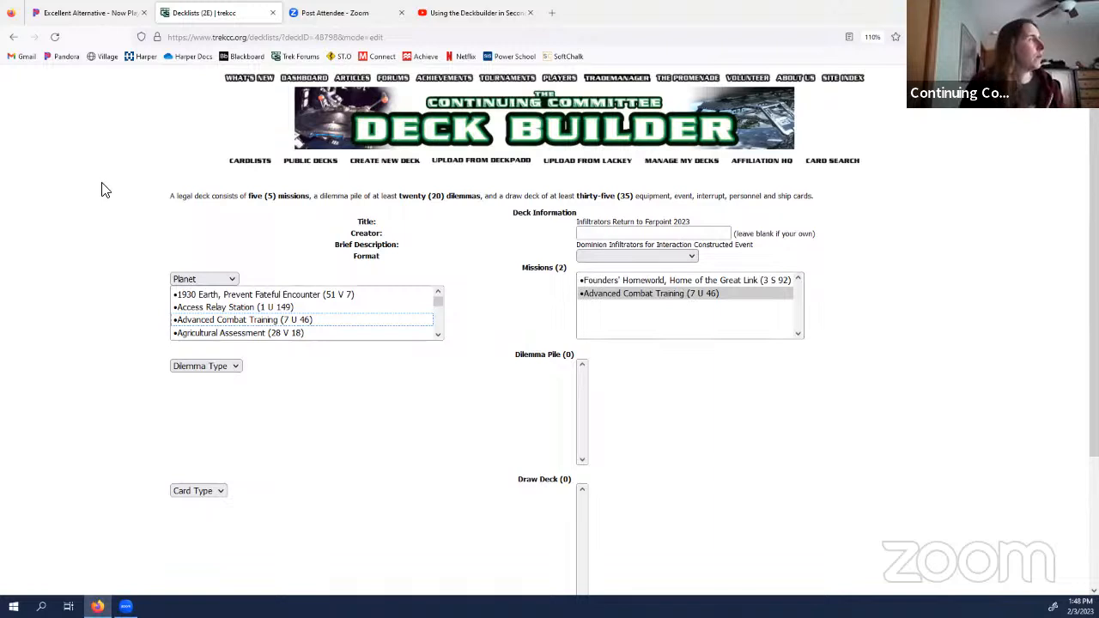
scroll(258, 319, "down", 2)
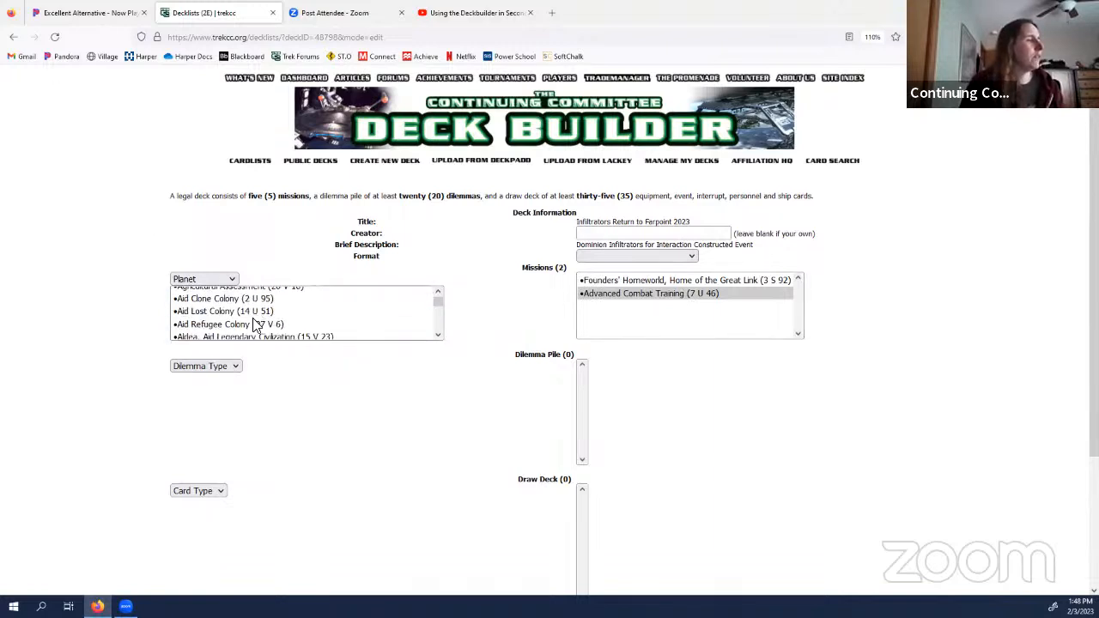
Step: List the Dual dilemmas available for the dilemma pile and browse them
left_click(238, 370)
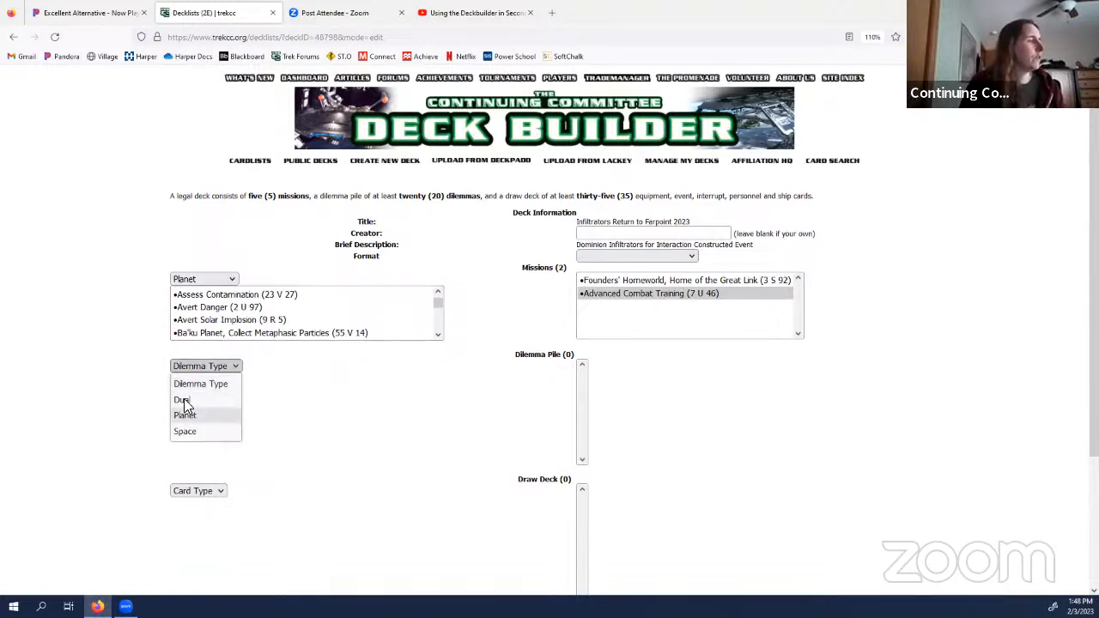
left_click(184, 399)
scroll(271, 438, "down", 2)
scroll(271, 439, "up", 2)
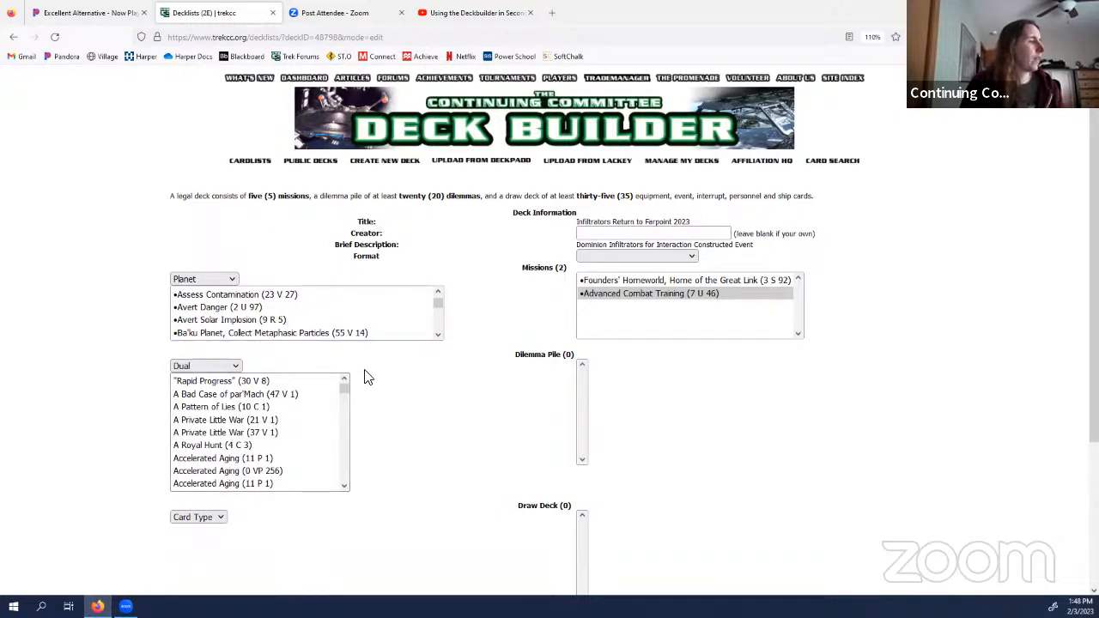
Step: List the Dominion personnel available for the draw deck
scroll(370, 377, "down", 3)
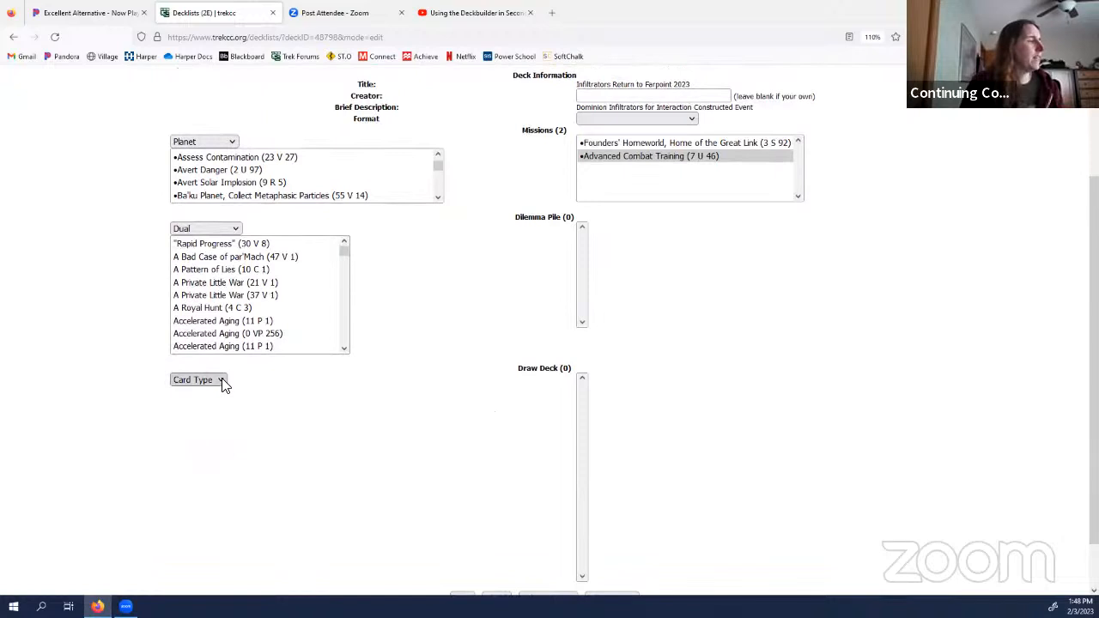
left_click(220, 382)
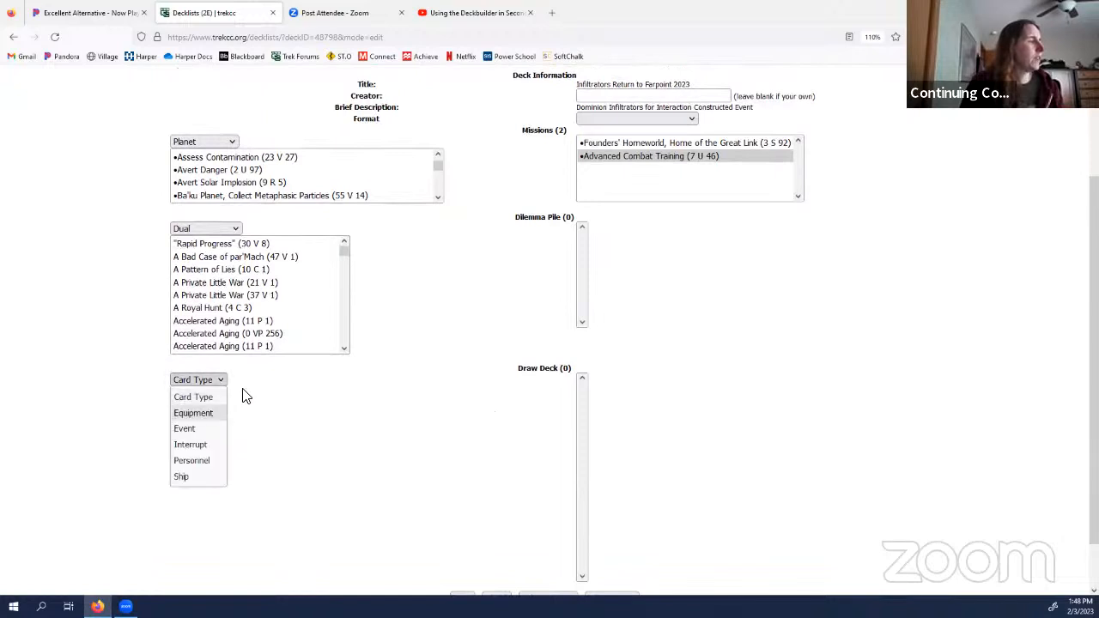
left_click(189, 464)
left_click(286, 380)
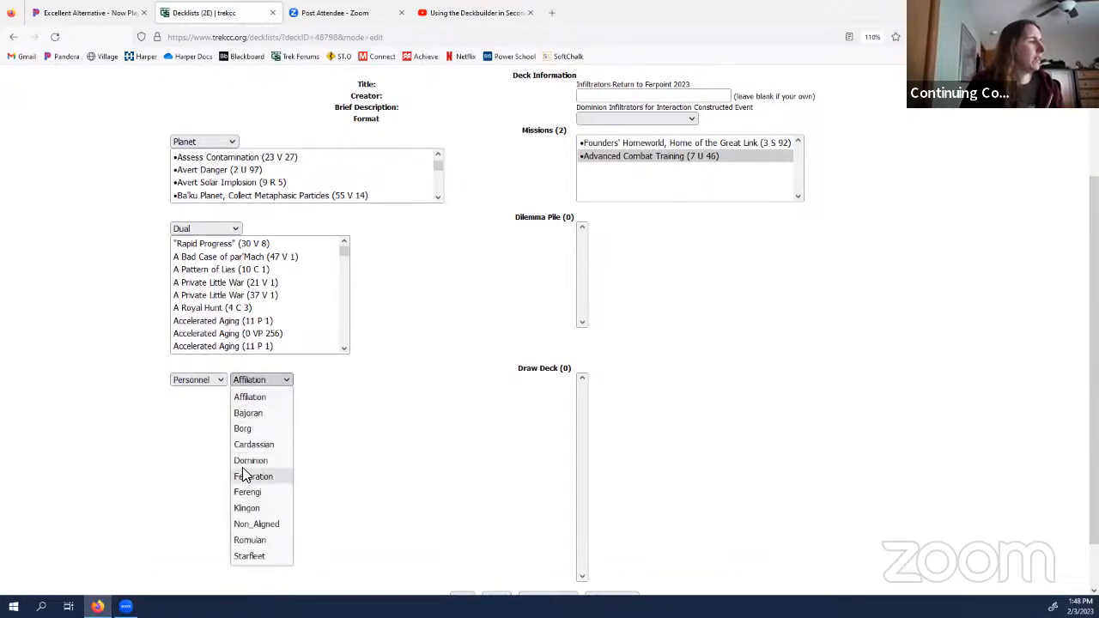
left_click(249, 462)
scroll(264, 381, "down", 2)
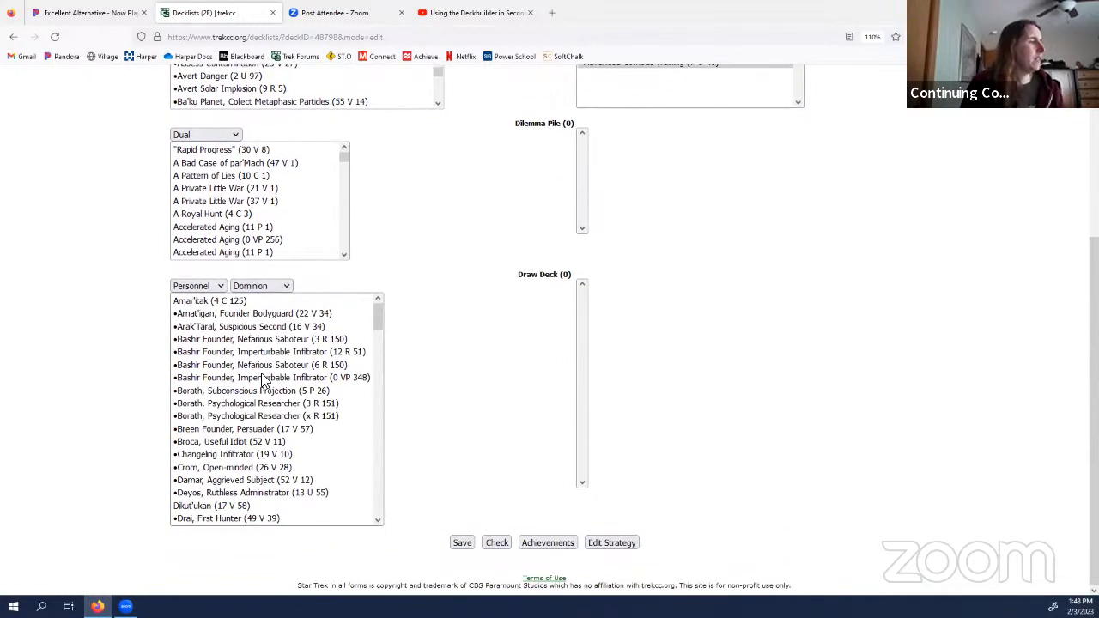
Step: Switch the draw deck's card type from Personnel to Ship, followed by Equipment
left_click(220, 287)
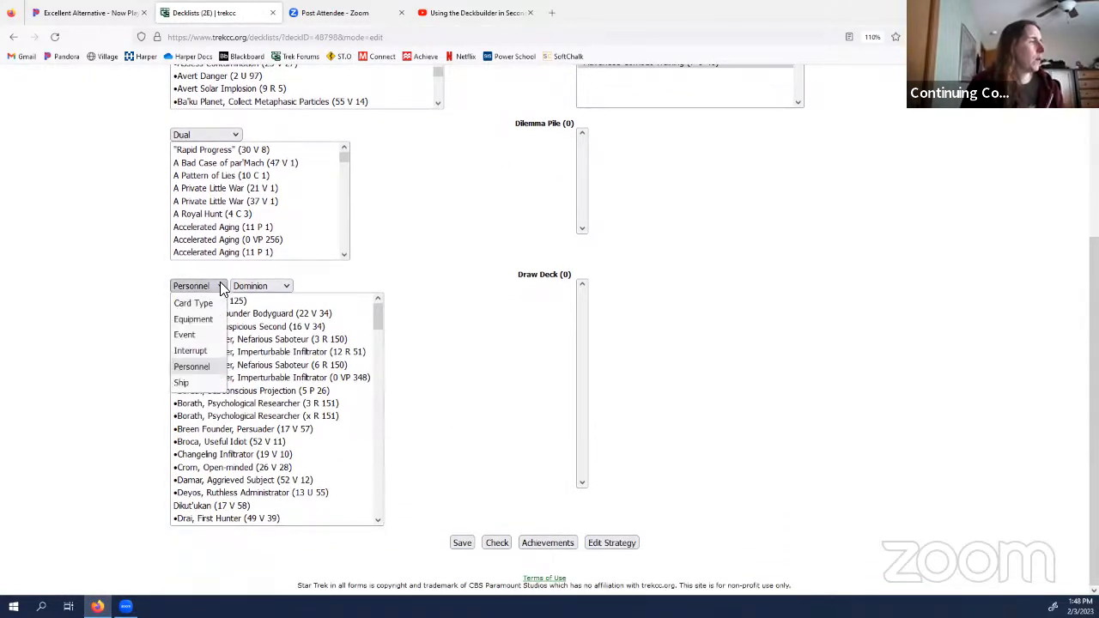
left_click(181, 383)
left_click(195, 289)
left_click(194, 321)
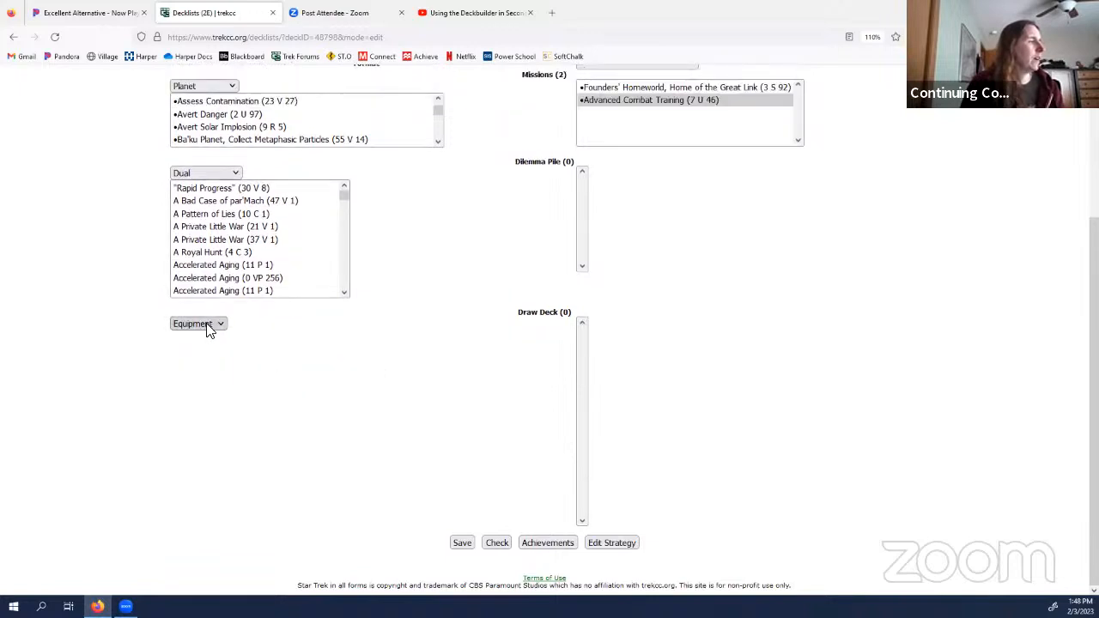
left_click(208, 331)
left_click(201, 355)
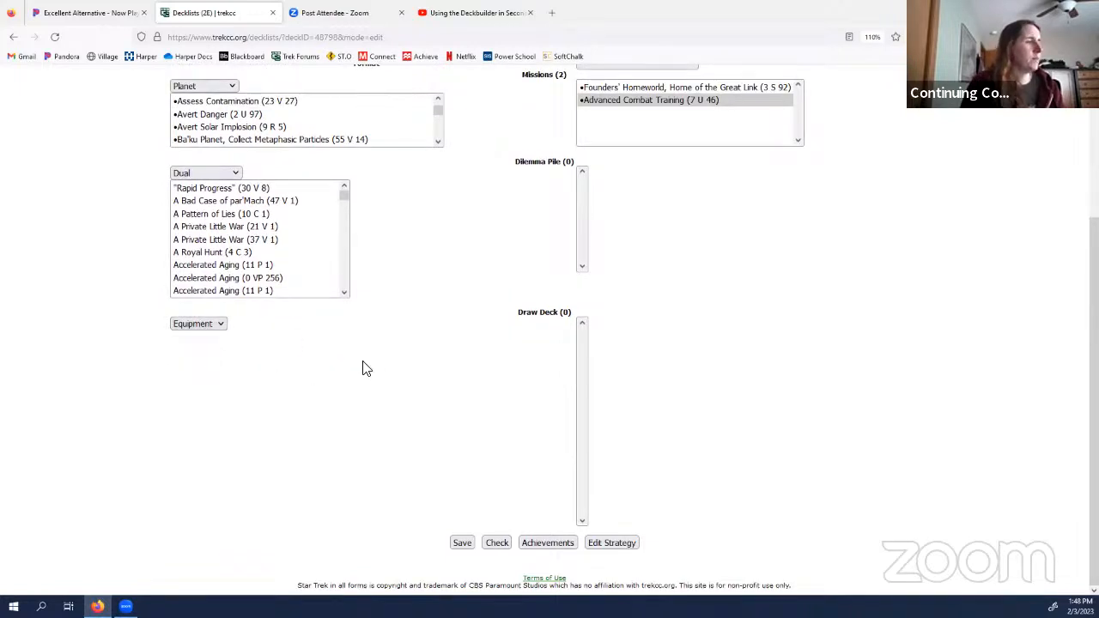
Step: Try Event as the draw deck's card type, reset the selection and choose Equipment again
left_click(217, 326)
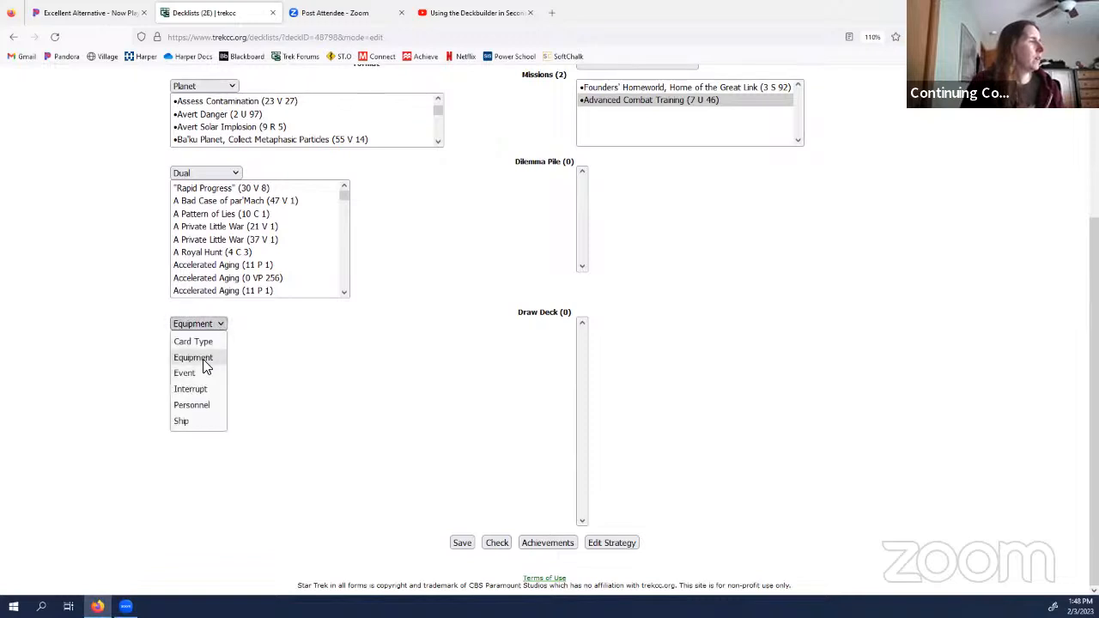
left_click(196, 374)
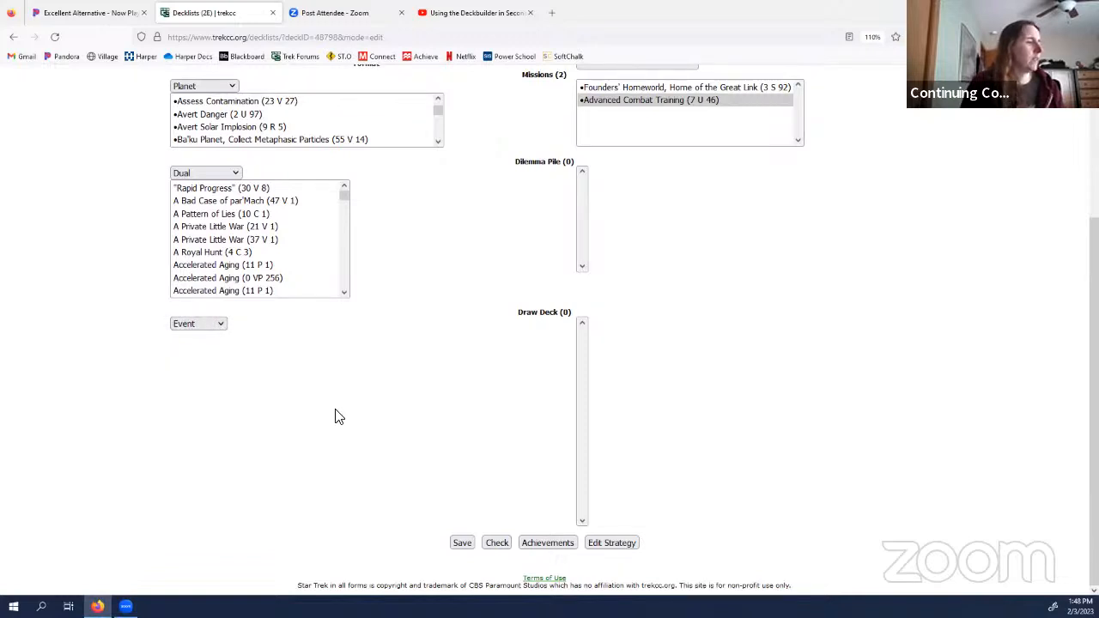
scroll(337, 417, "up", 2)
left_click(215, 463)
left_click(205, 481)
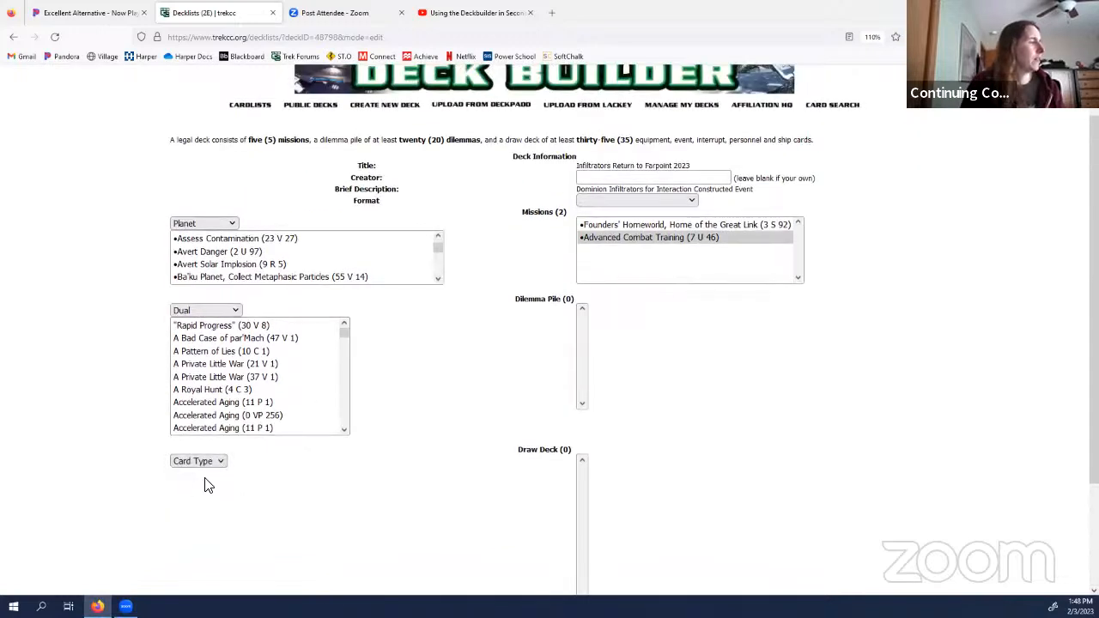
left_click(219, 462)
left_click(199, 493)
scroll(284, 484, "down", 1)
scroll(283, 484, "down", 1)
Step: Remove Advanced Combat Training and Founders' Homeworld, Home of the Great Link from the deck's missions
scroll(277, 481, "up", 3)
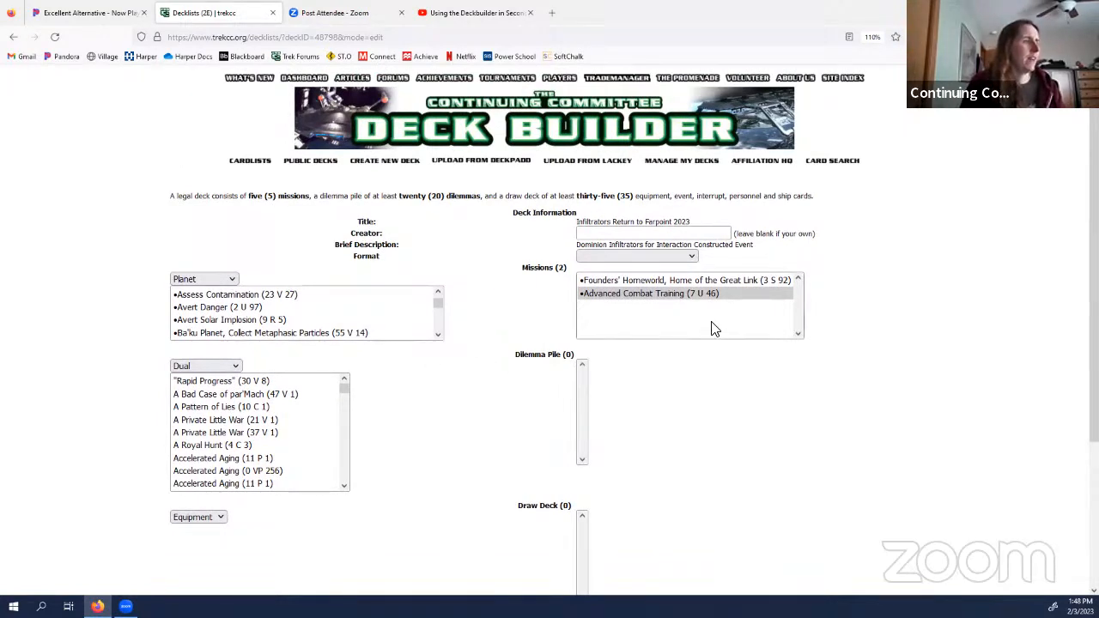
left_click(666, 296)
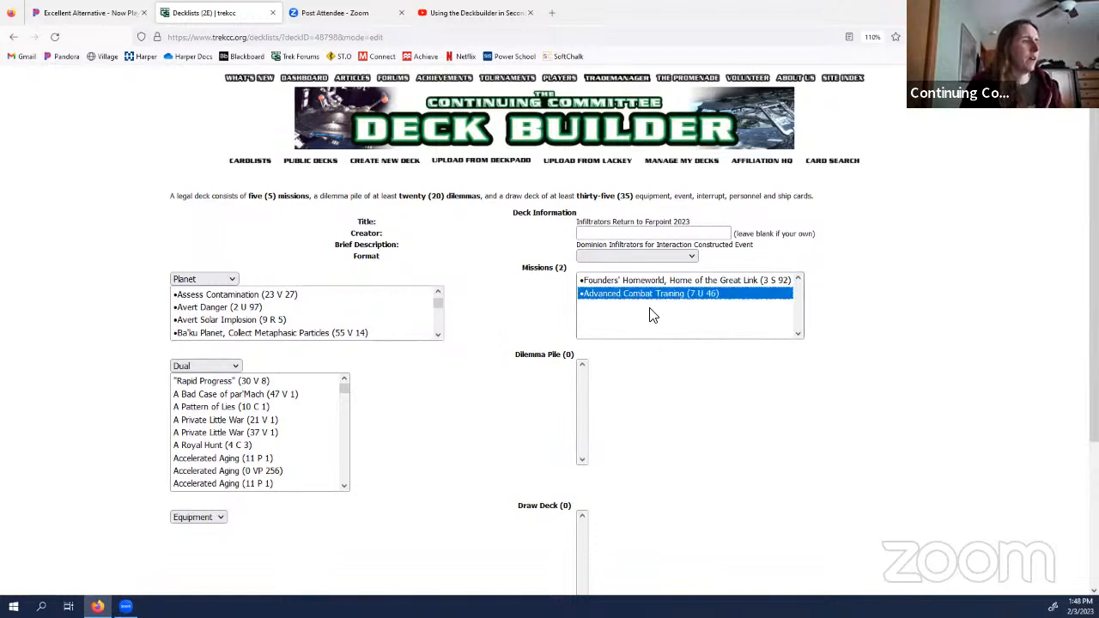
double_click(657, 281)
double_click(654, 283)
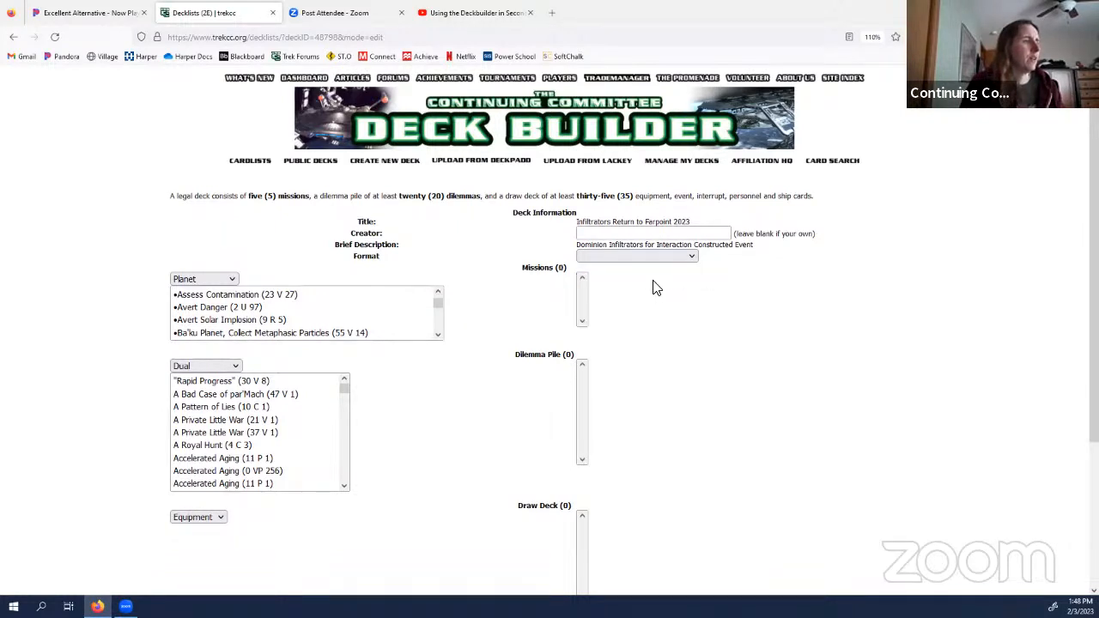
scroll(530, 385, "down", 3)
scroll(505, 394, "up", 3)
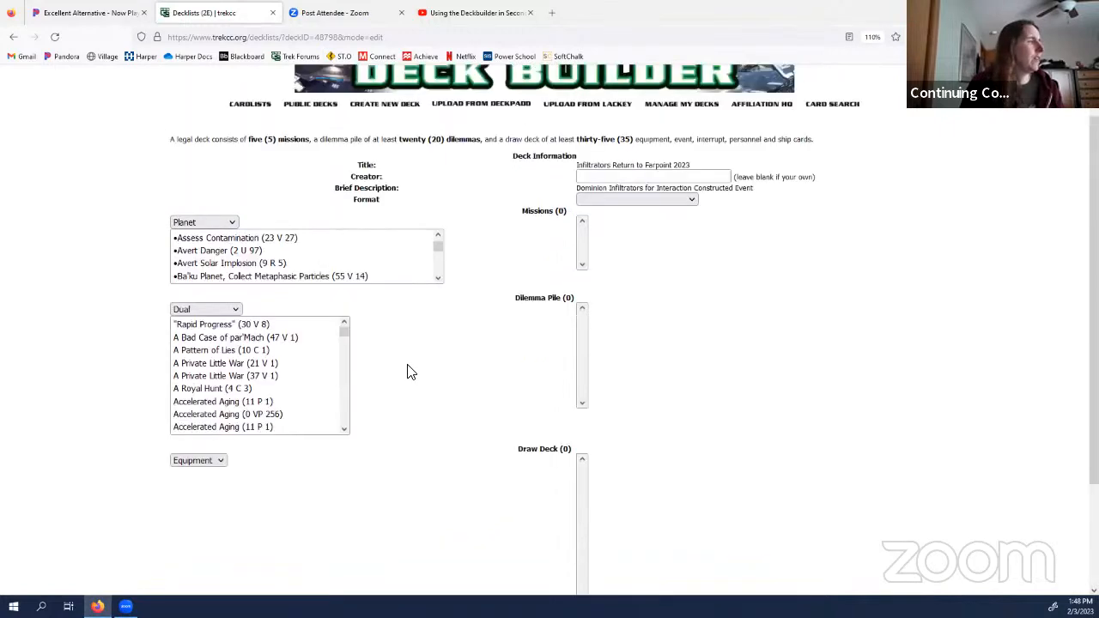
Step: Leave the basic editor, open the Infiltrators Return to Farpoint 2023 deck in the premium editor and review its mission filters
left_click(13, 37)
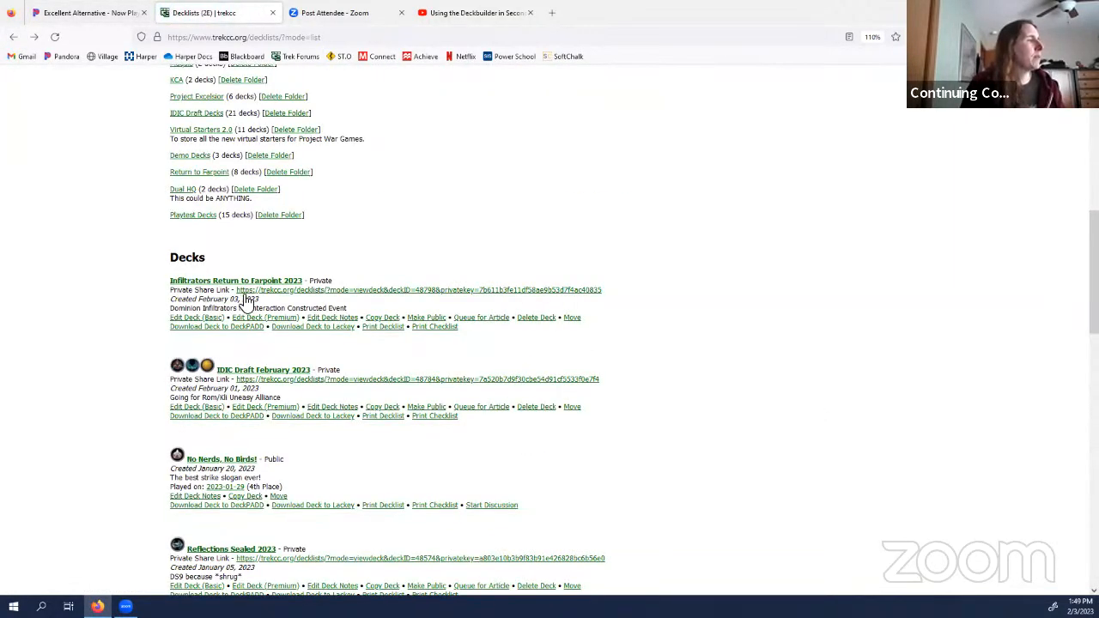
left_click(277, 318)
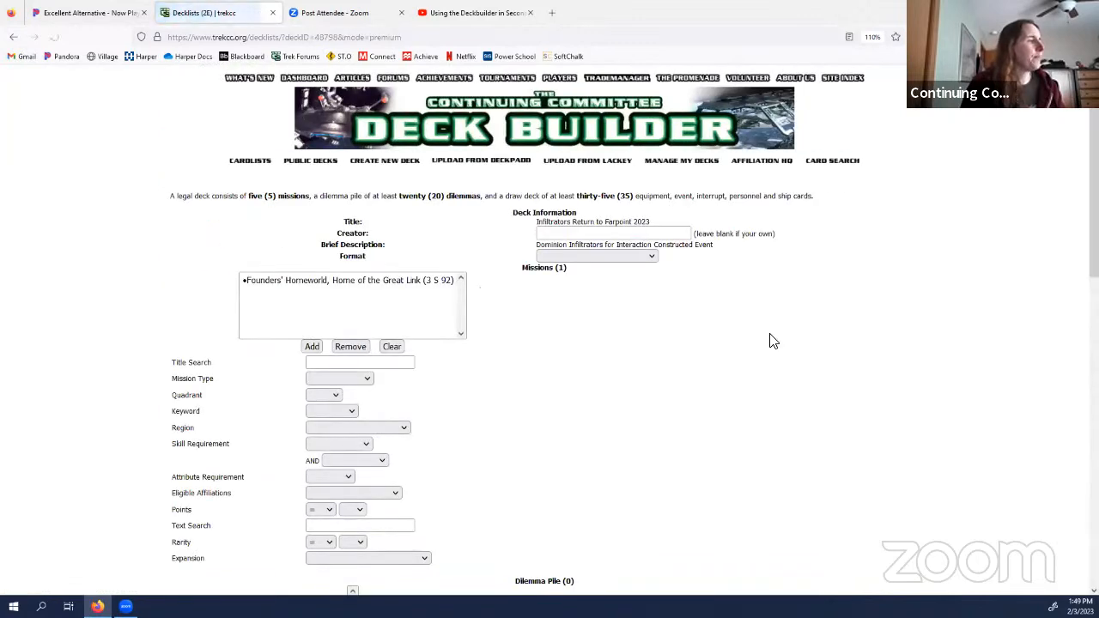
scroll(605, 404, "down", 1)
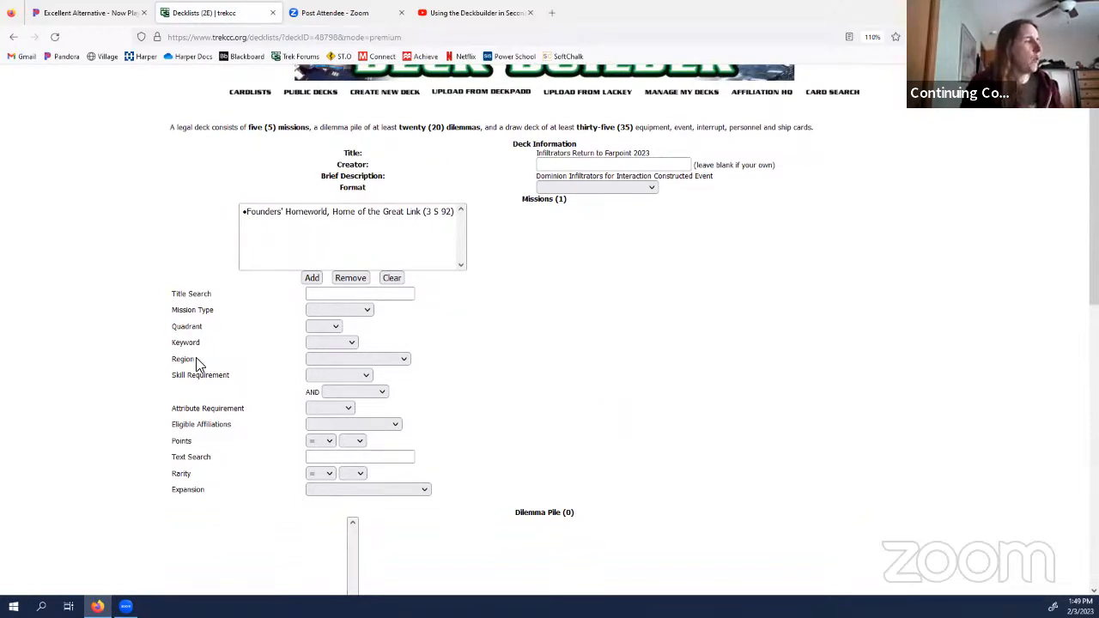
scroll(426, 356, "down", 1)
scroll(430, 361, "down", 2)
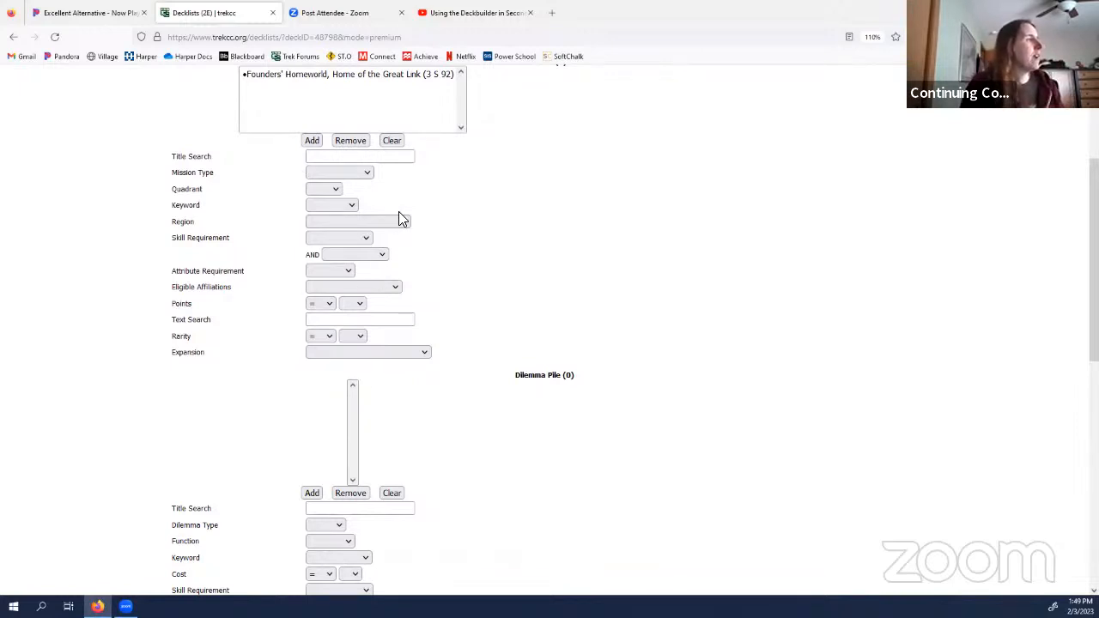
Step: Check the Keyword and Region options for missions, and filter the missions by Dominion Affiliation eligibility
left_click(325, 208)
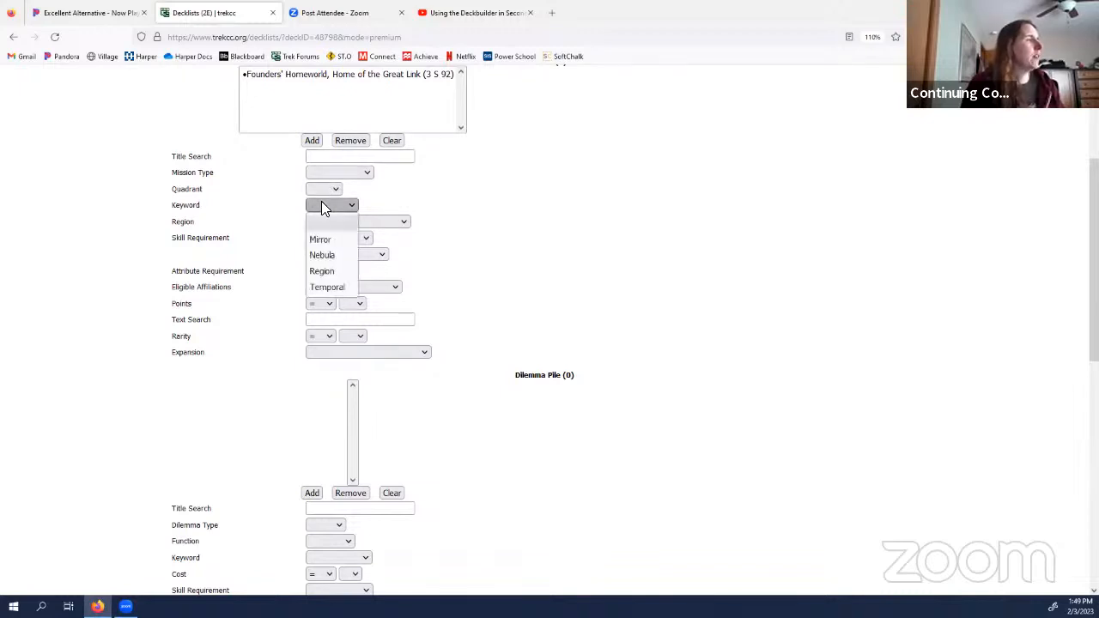
left_click(322, 204)
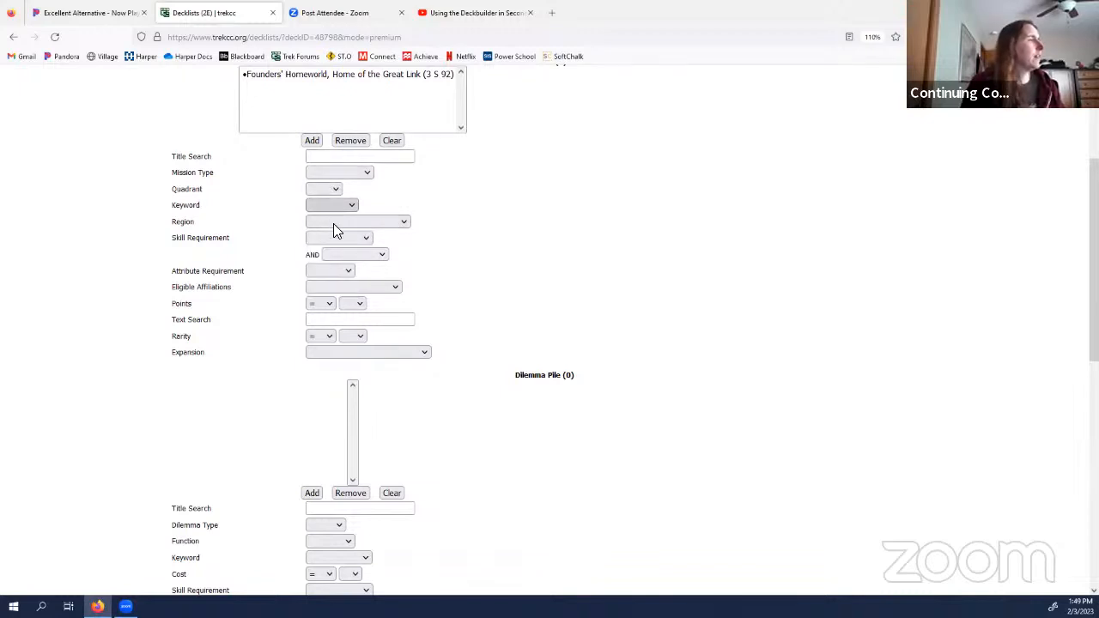
left_click(338, 223)
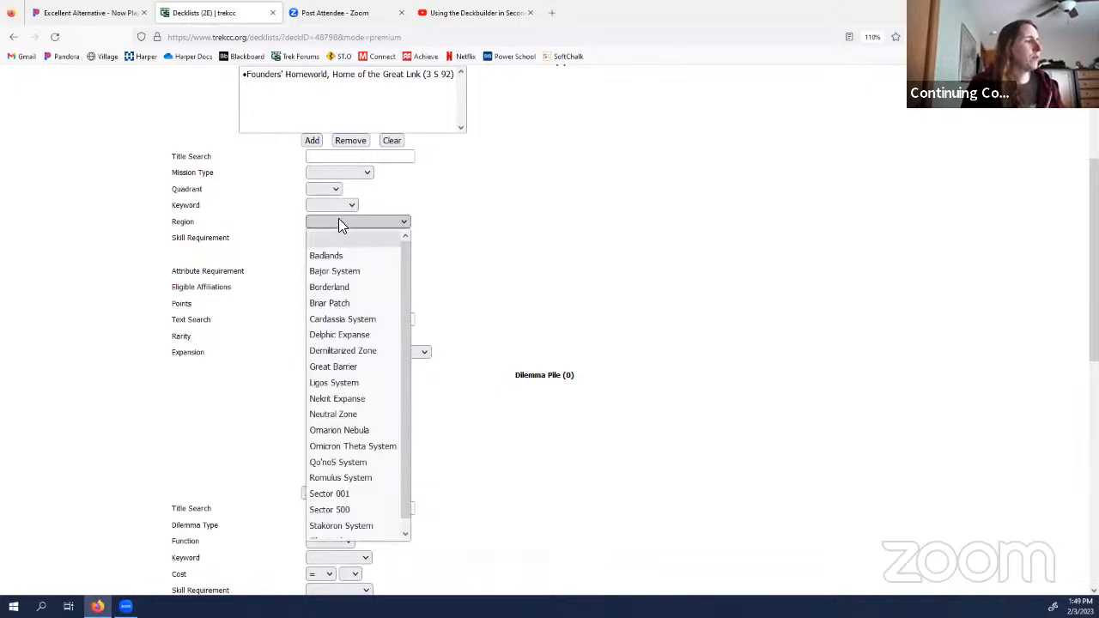
left_click(338, 222)
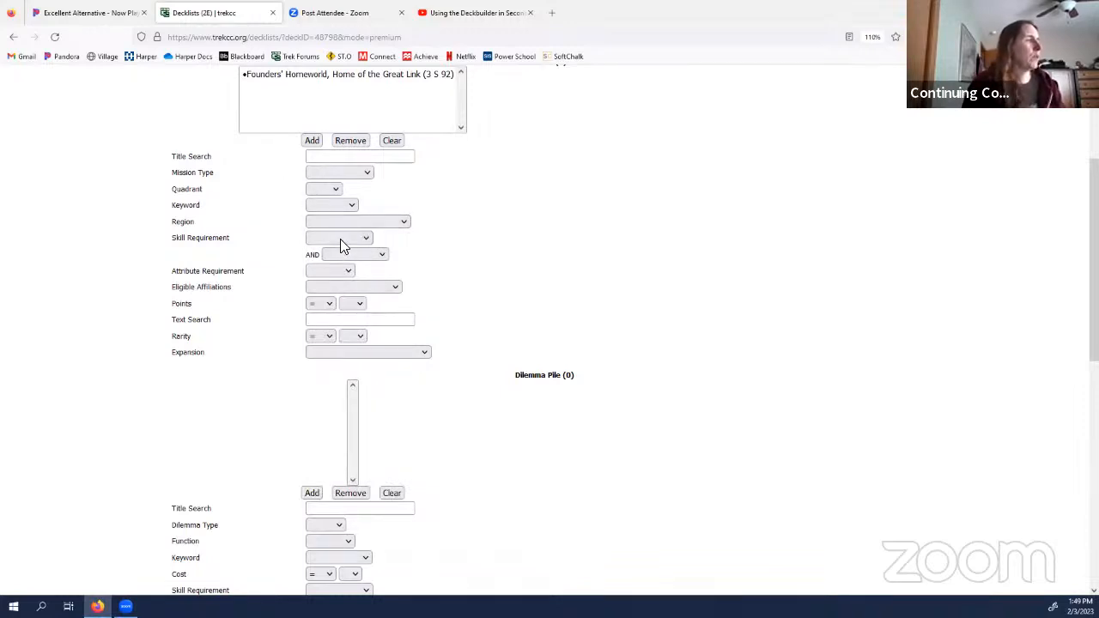
left_click(328, 287)
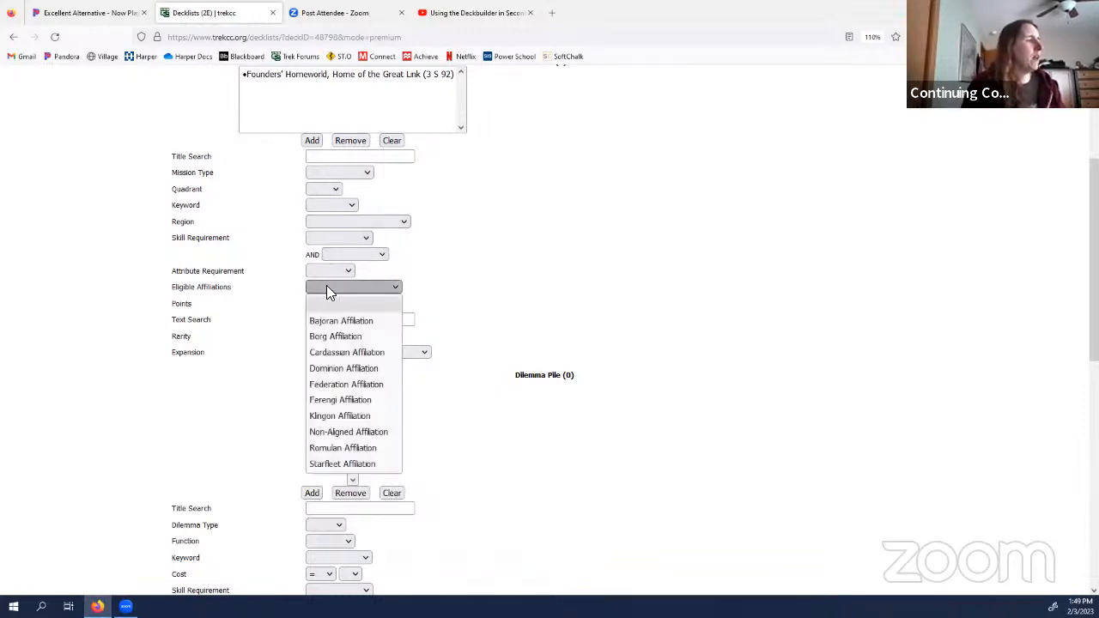
left_click(361, 367)
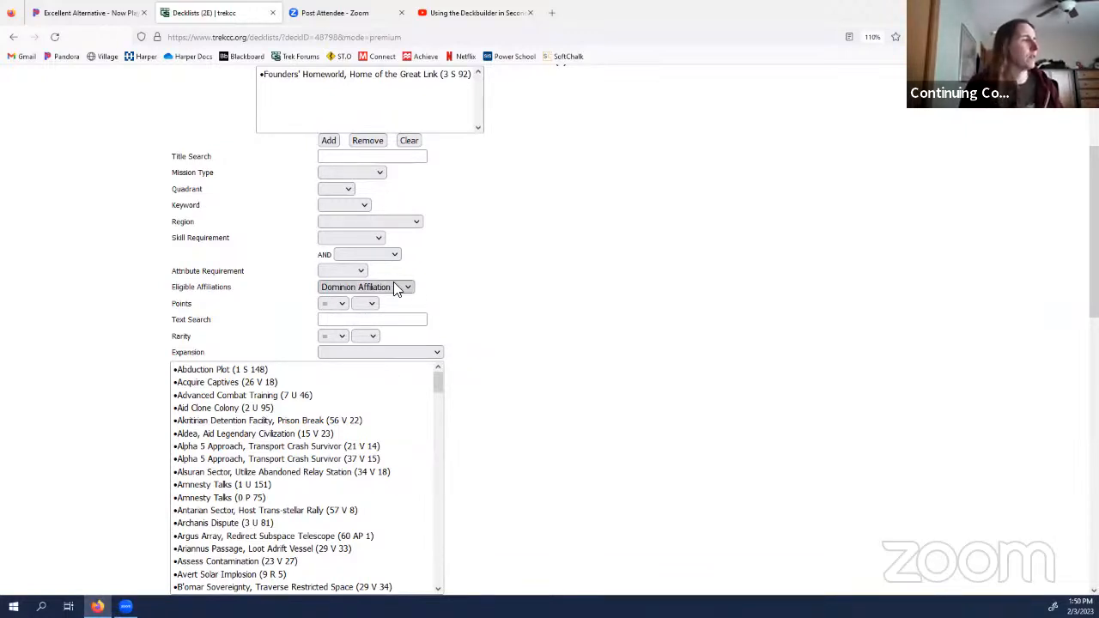
Step: Narrow the mission list to the Call to Arms expansion and add Plot Invasion to the deck's missions
left_click(380, 352)
scroll(391, 279, "down", 10)
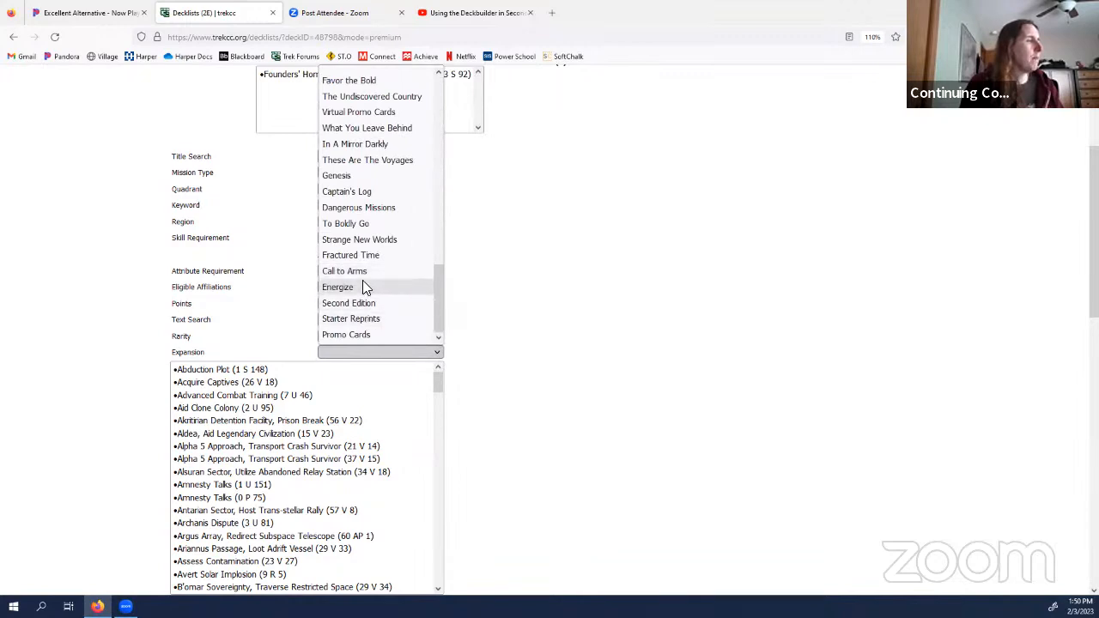
left_click(345, 271)
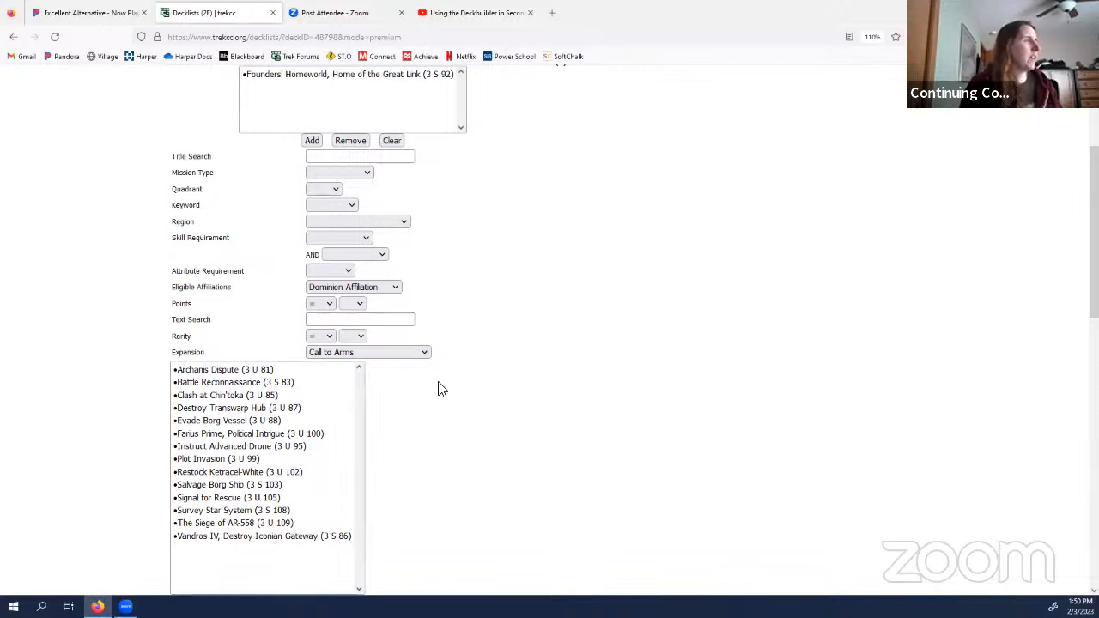
left_click(206, 370)
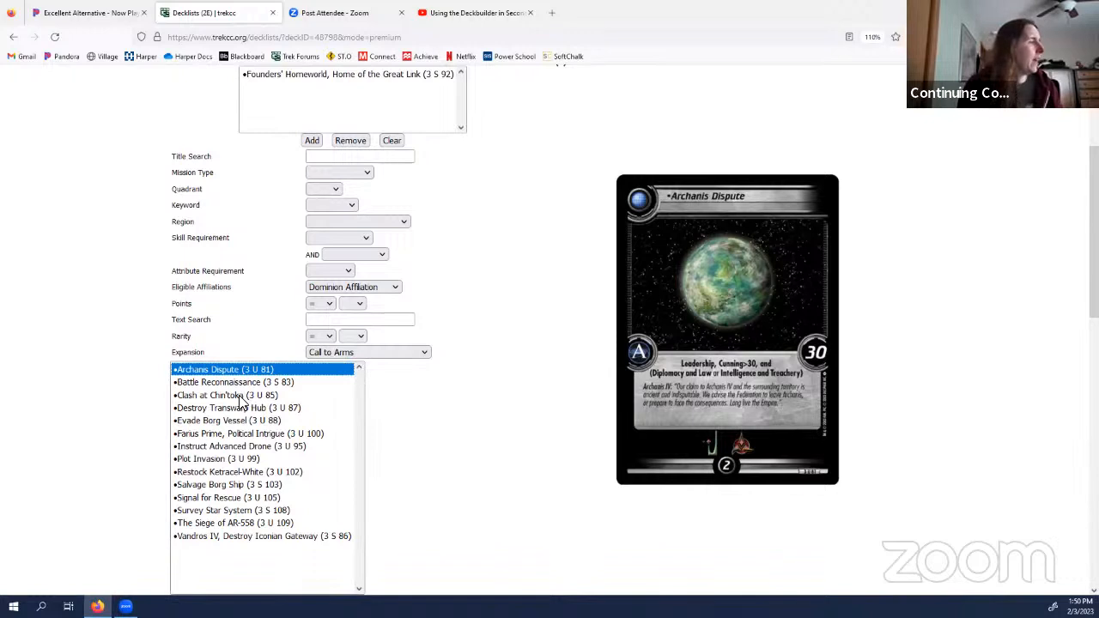
left_click(219, 447)
left_click(213, 459)
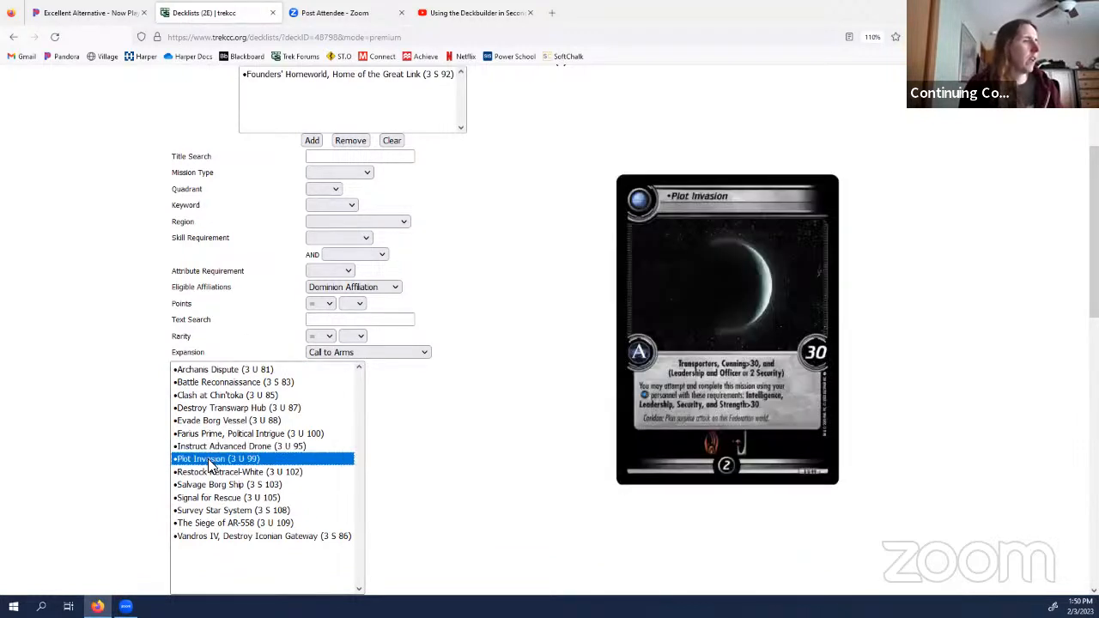
left_click(310, 141)
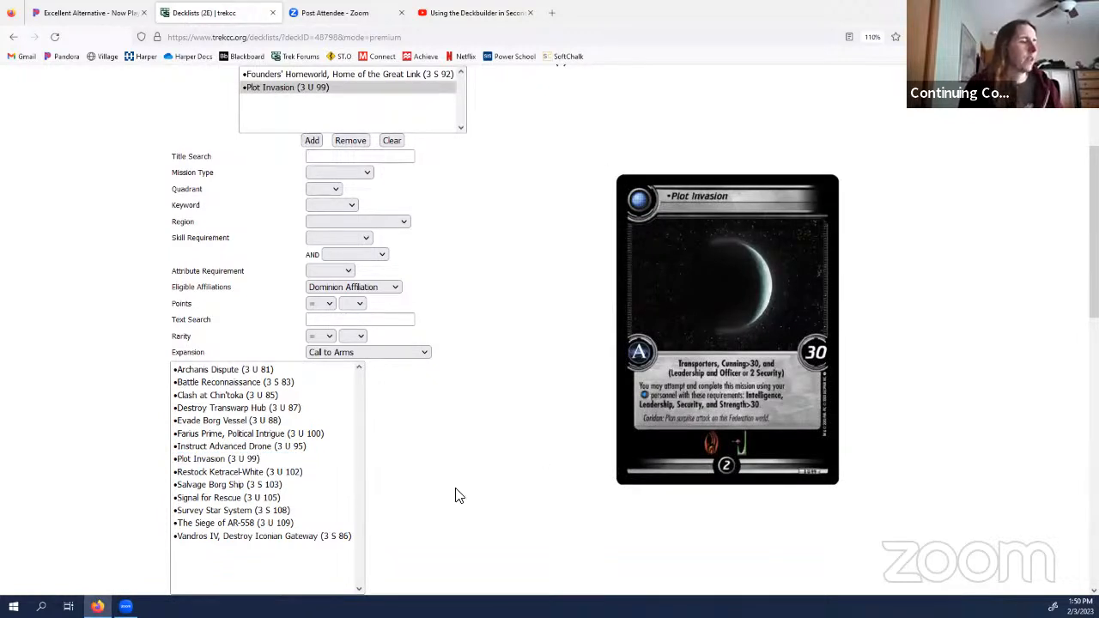
Step: Preview the last few Call to Arms missions and add Vandros IV, Destroy Iconian Gateway to the deck's missions
left_click(234, 515)
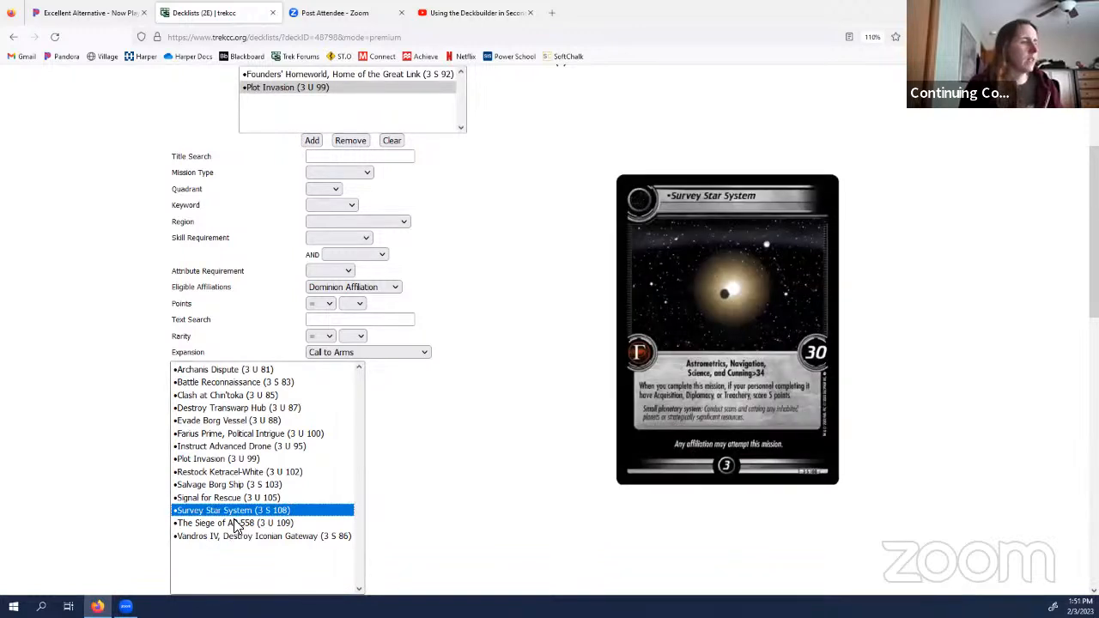
left_click(238, 536)
left_click(236, 524)
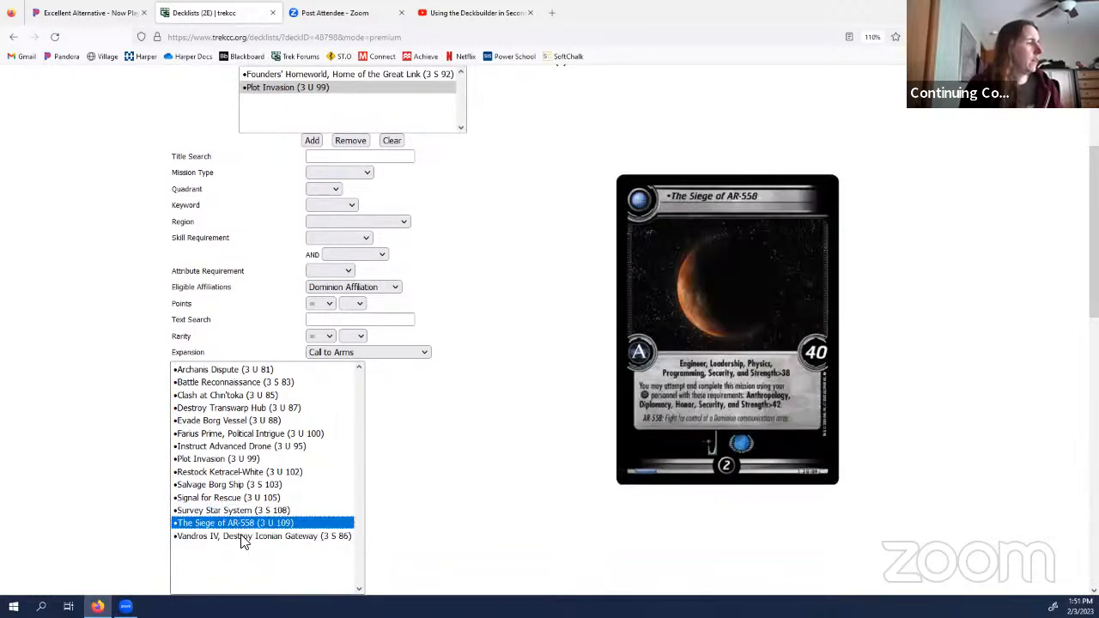
left_click(242, 536)
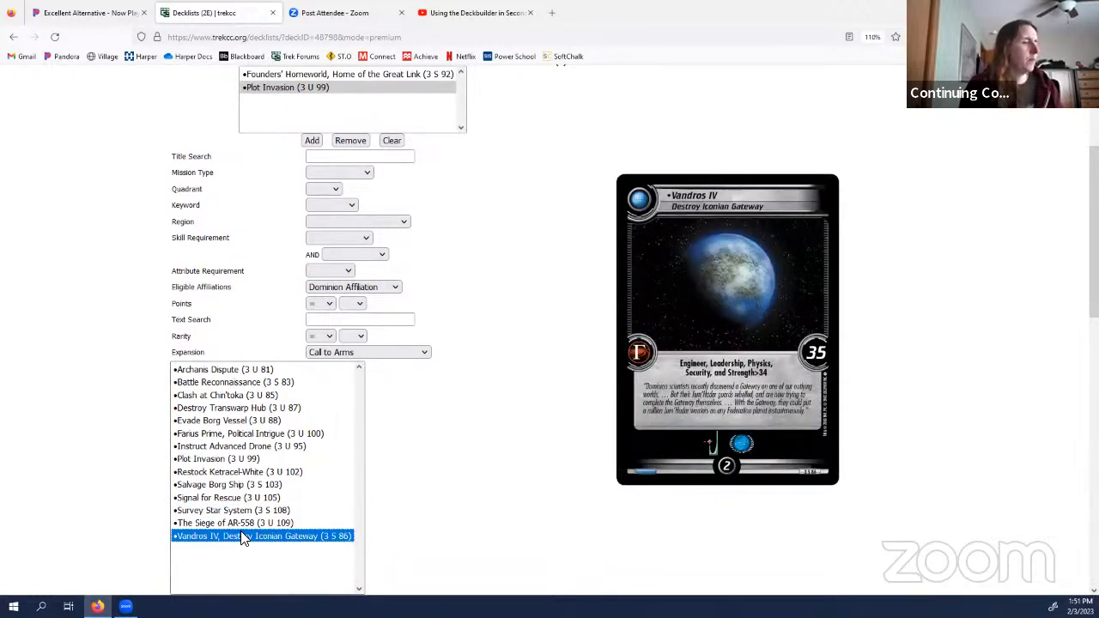
left_click(309, 141)
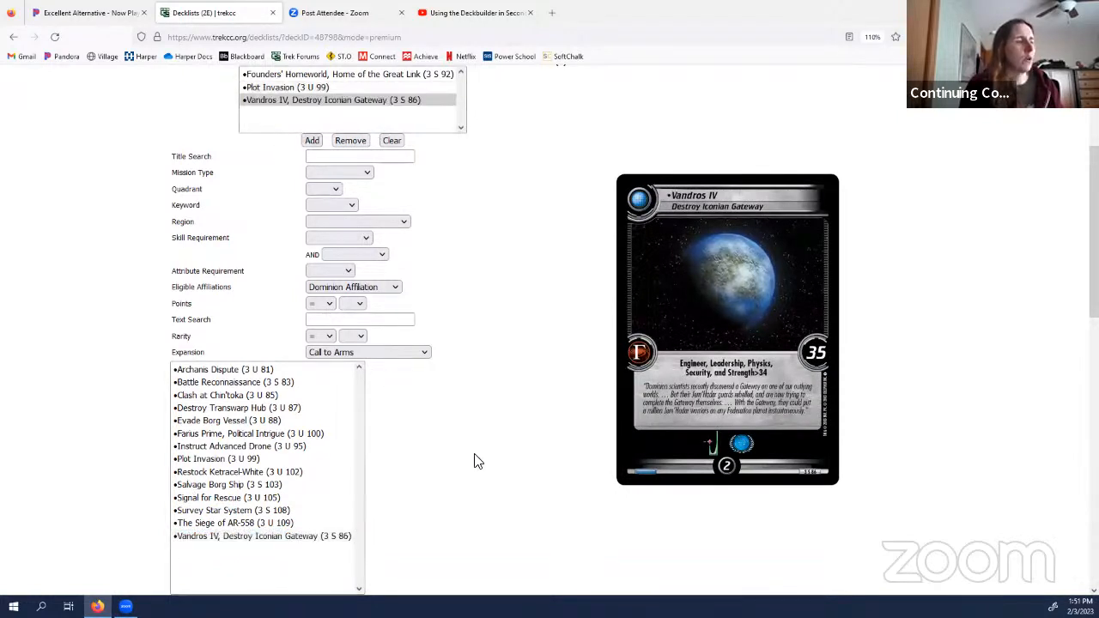
Step: Search the dilemmas by the title Personal Duty and add Personal Duty (1 R 42) to the dilemma pile
scroll(480, 458, "down", 3)
scroll(479, 458, "up", 2)
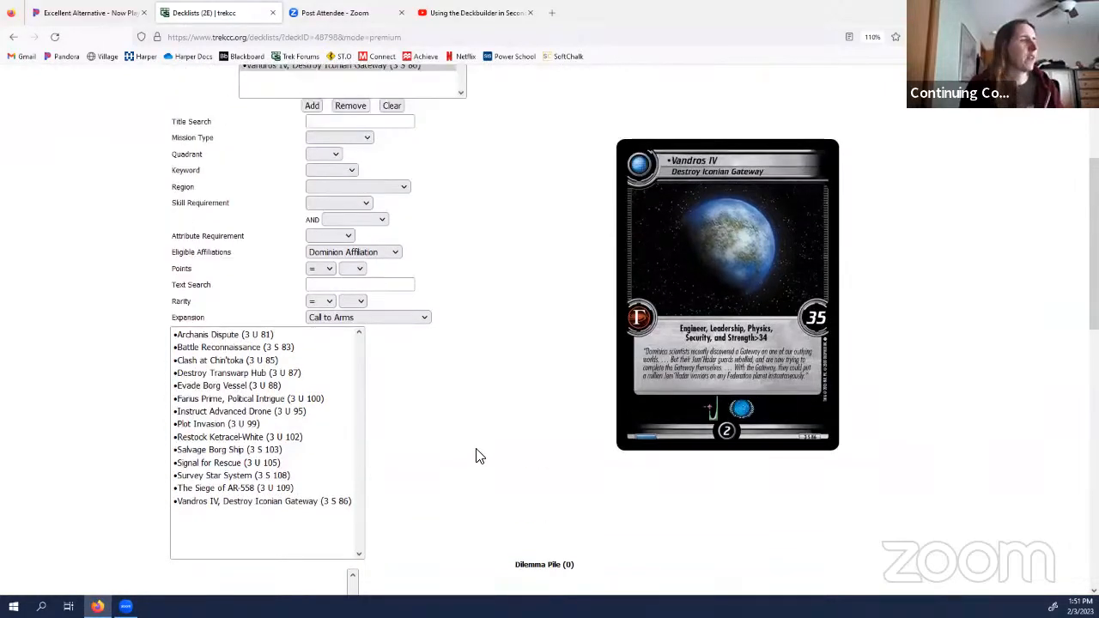
scroll(480, 458, "up", 1)
scroll(505, 425, "down", 6)
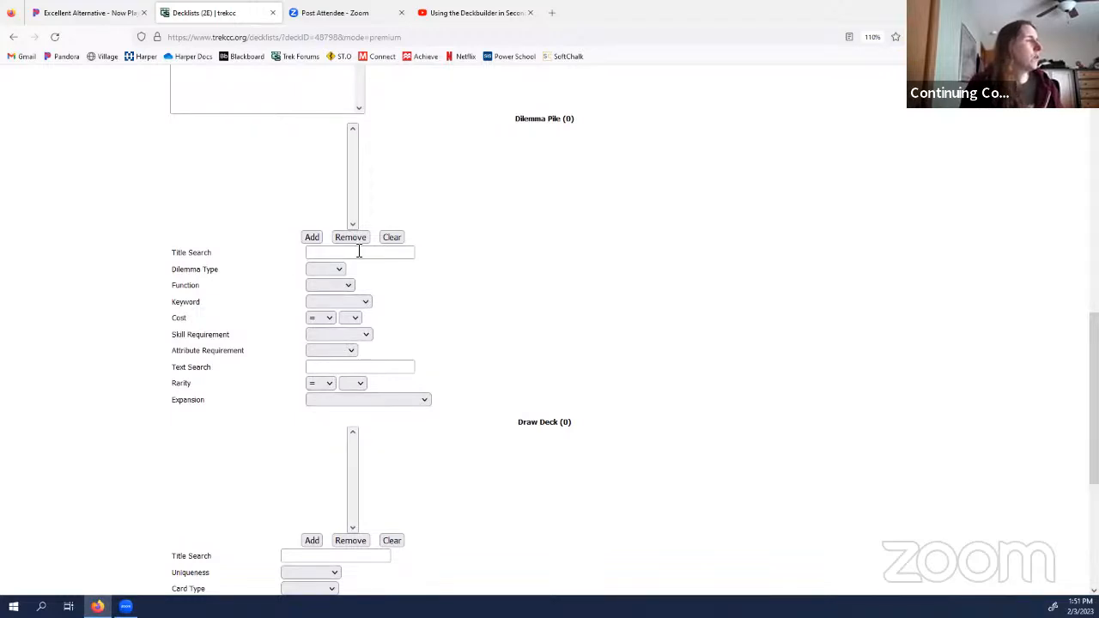
left_click(355, 254)
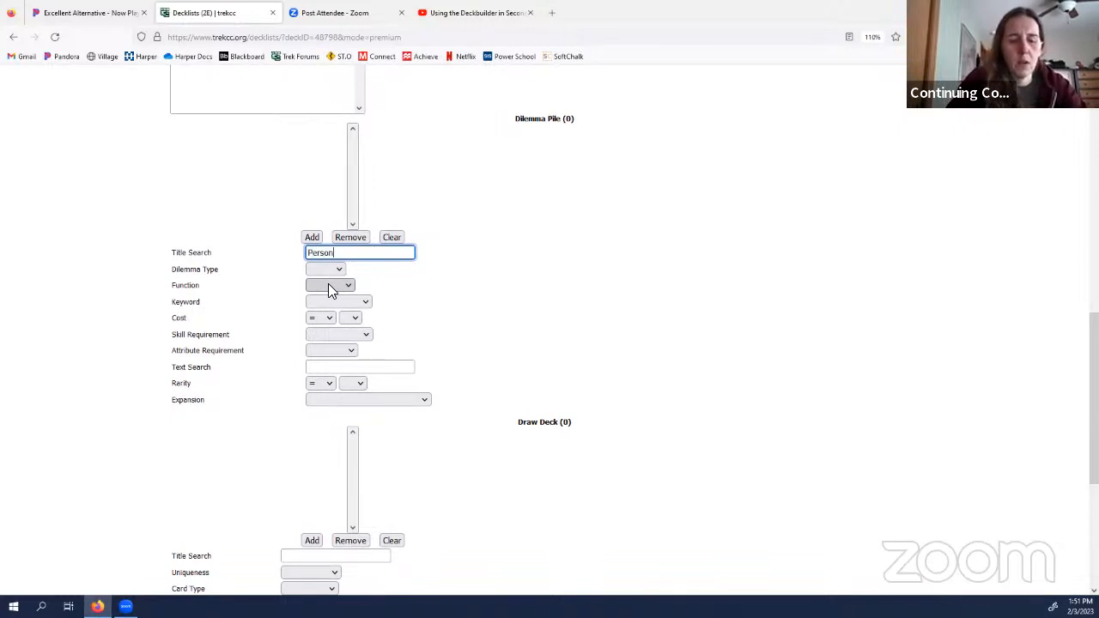
key("Return")
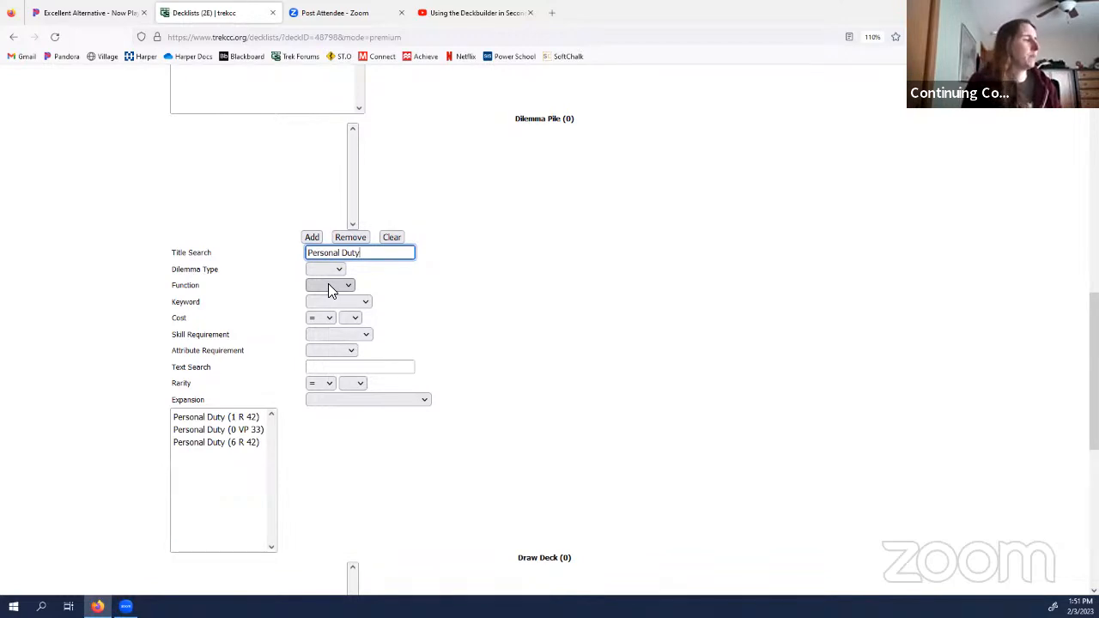
left_click(221, 421)
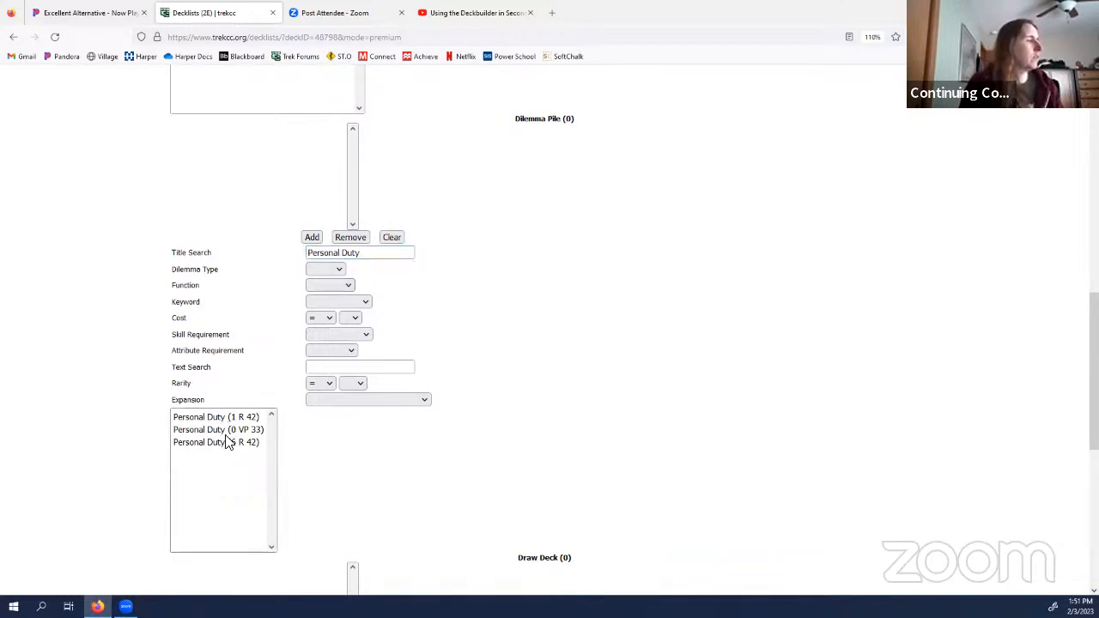
left_click(228, 418)
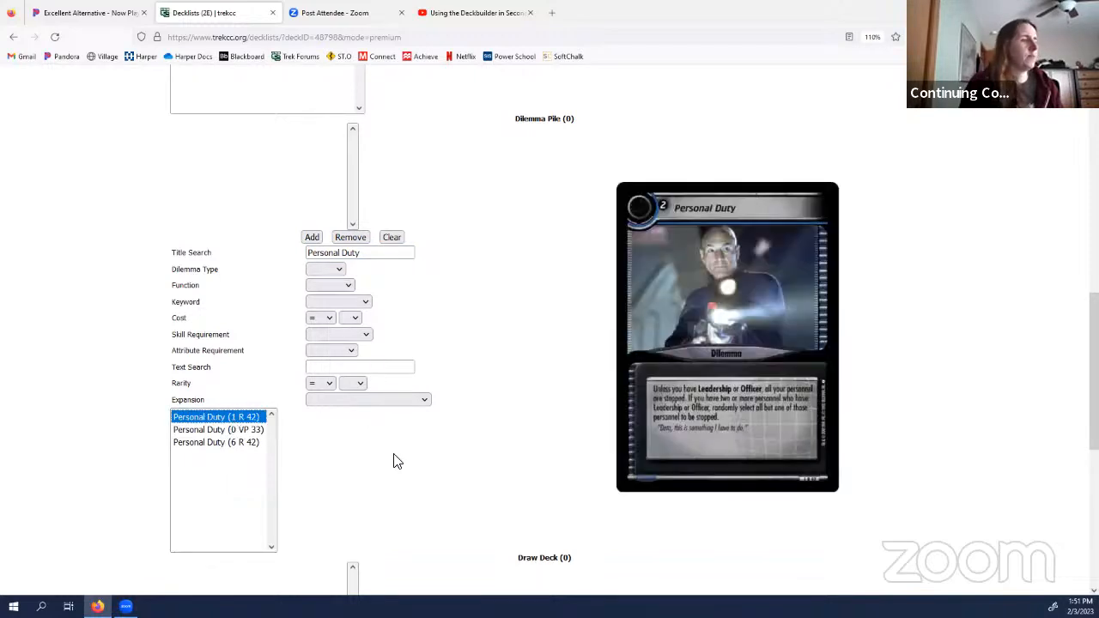
left_click(309, 237)
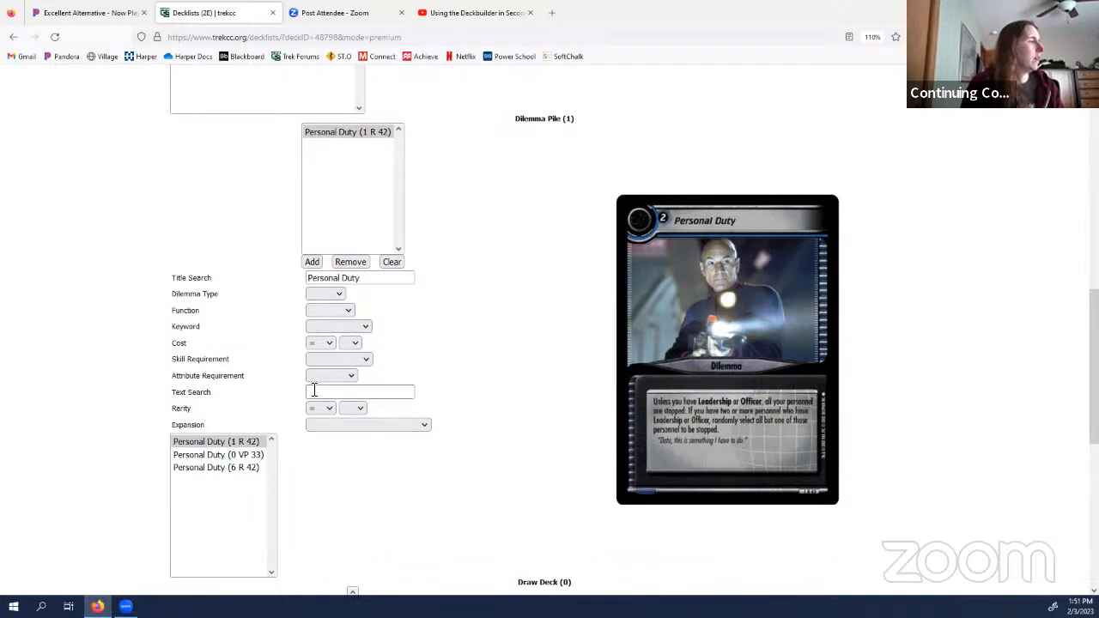
Step: Filter the draw deck cards by the Infiltrator keyword and the Necessary Evil expansion
scroll(318, 359, "down", 5)
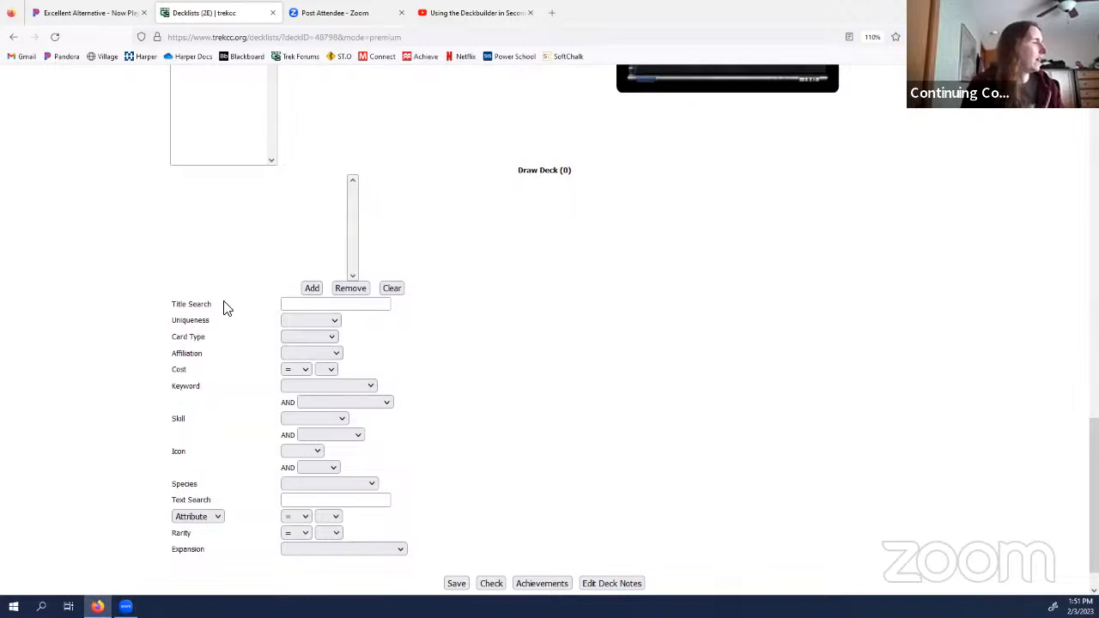
scroll(500, 343, "down", 1)
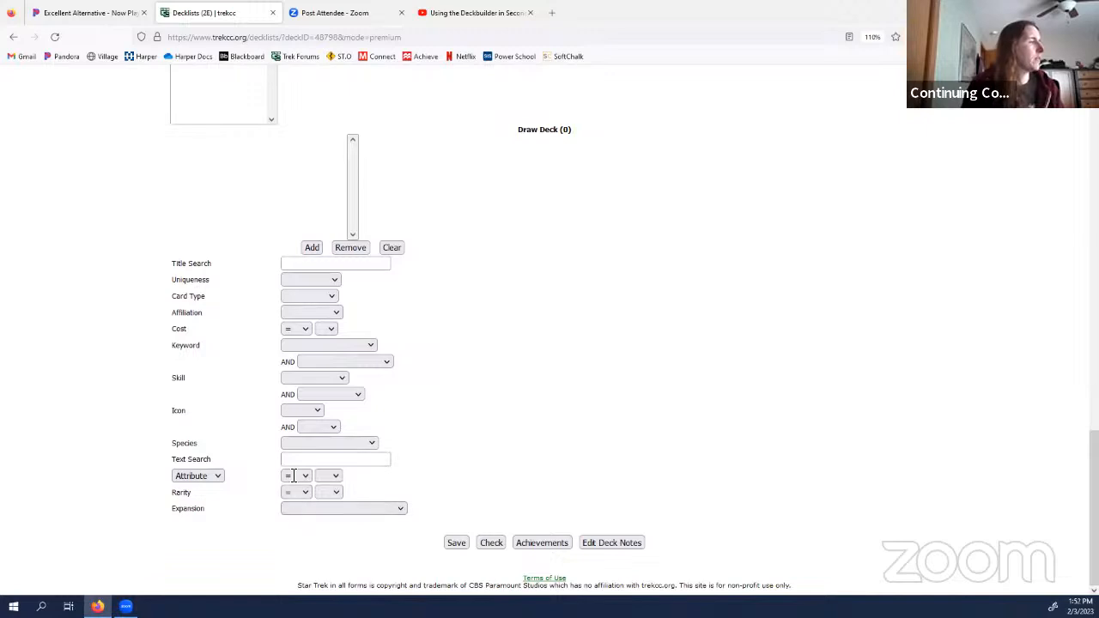
left_click(309, 344)
scroll(306, 230, "down", 5)
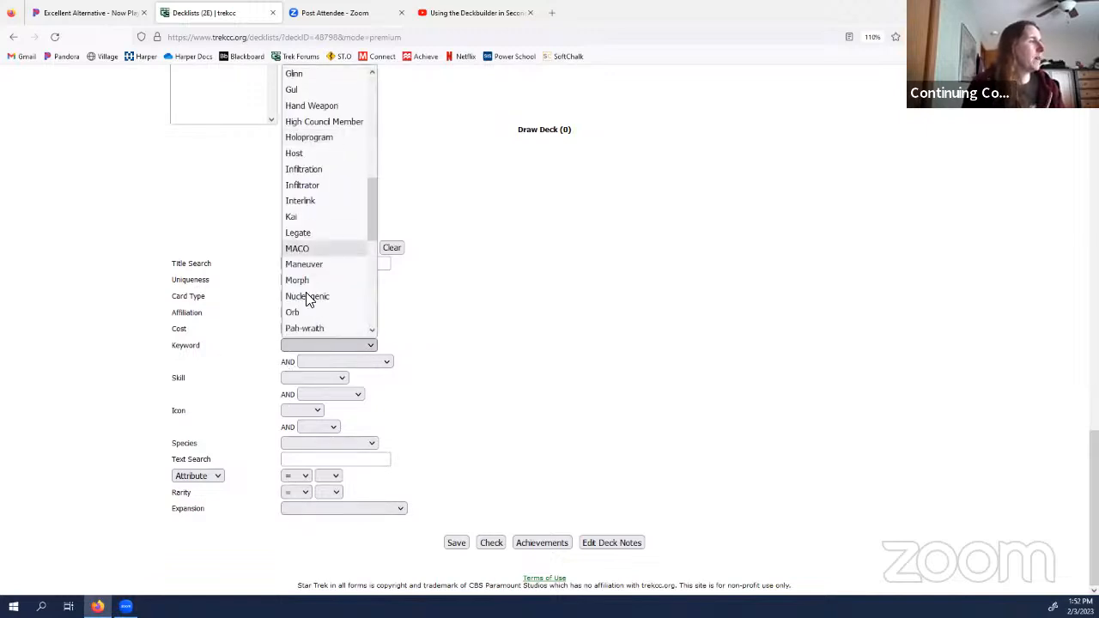
scroll(314, 251, "up", 2)
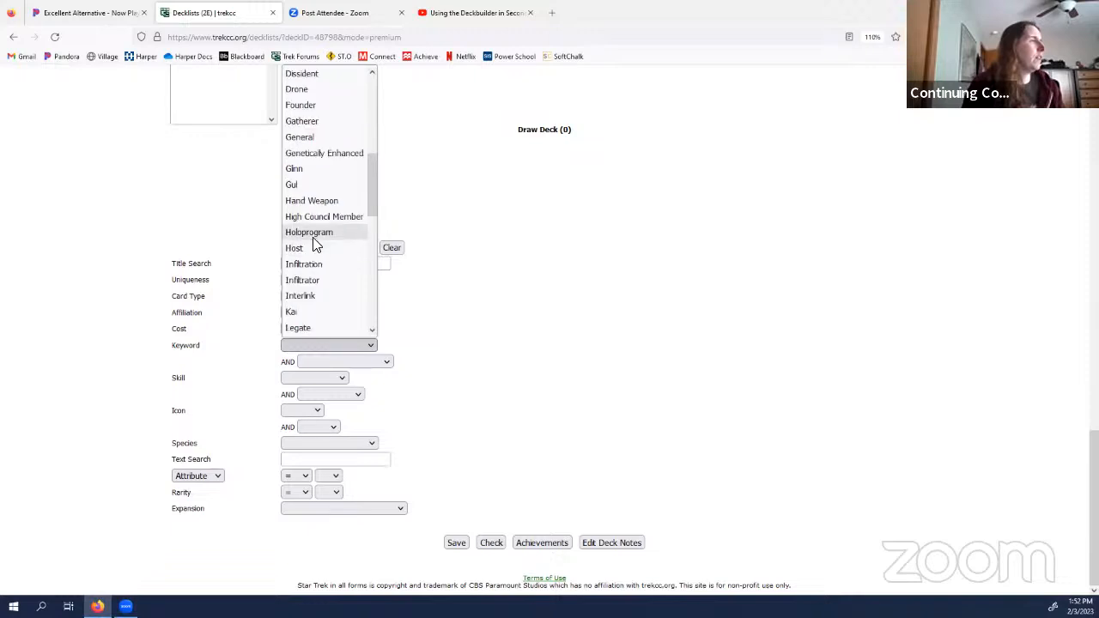
left_click(319, 283)
scroll(550, 388, "down", 2)
left_click(327, 380)
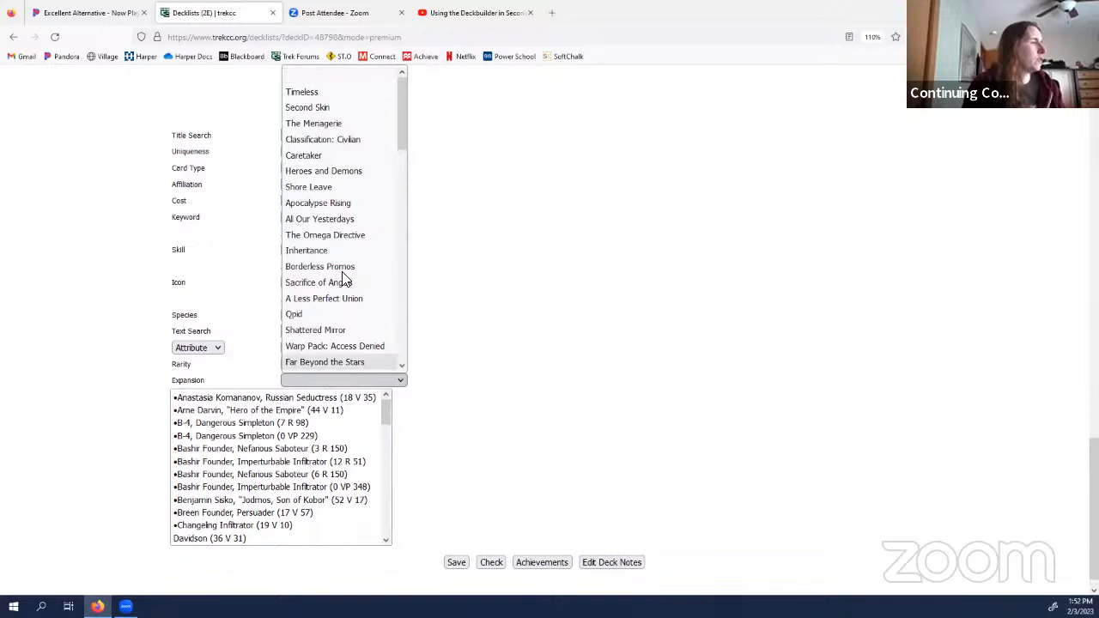
scroll(344, 279, "down", 10)
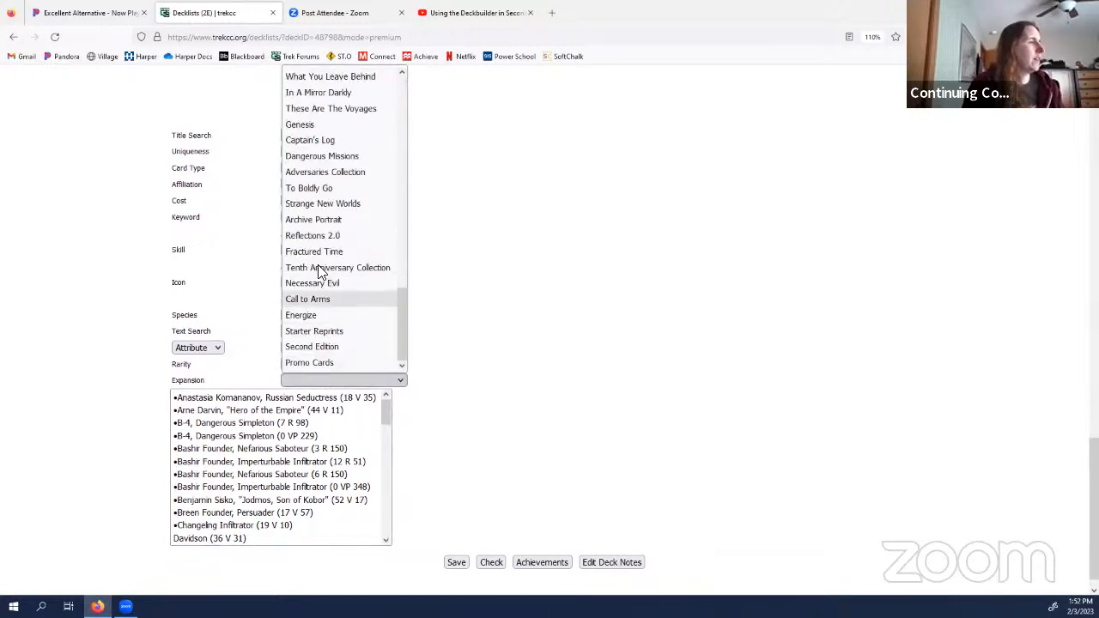
left_click(320, 280)
scroll(461, 336, "down", 3)
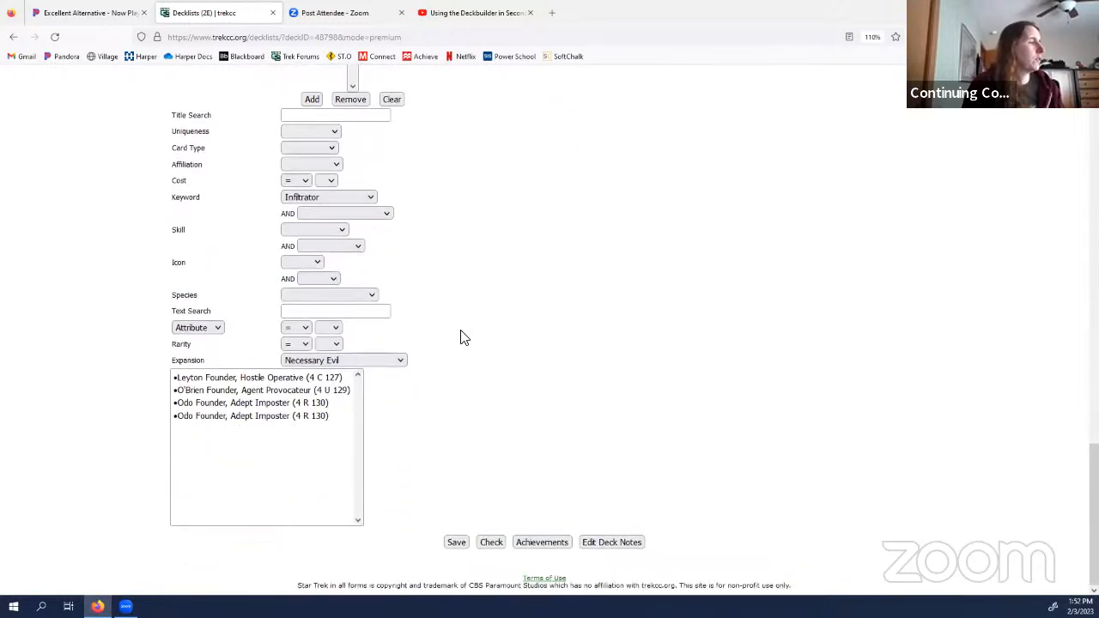
Step: Add Leyton Founder, Hostile Operative, two copies of O'Brien Founder, Agent Provocateur and Odo Founder, Adept Imposter to the draw deck
left_click(284, 378)
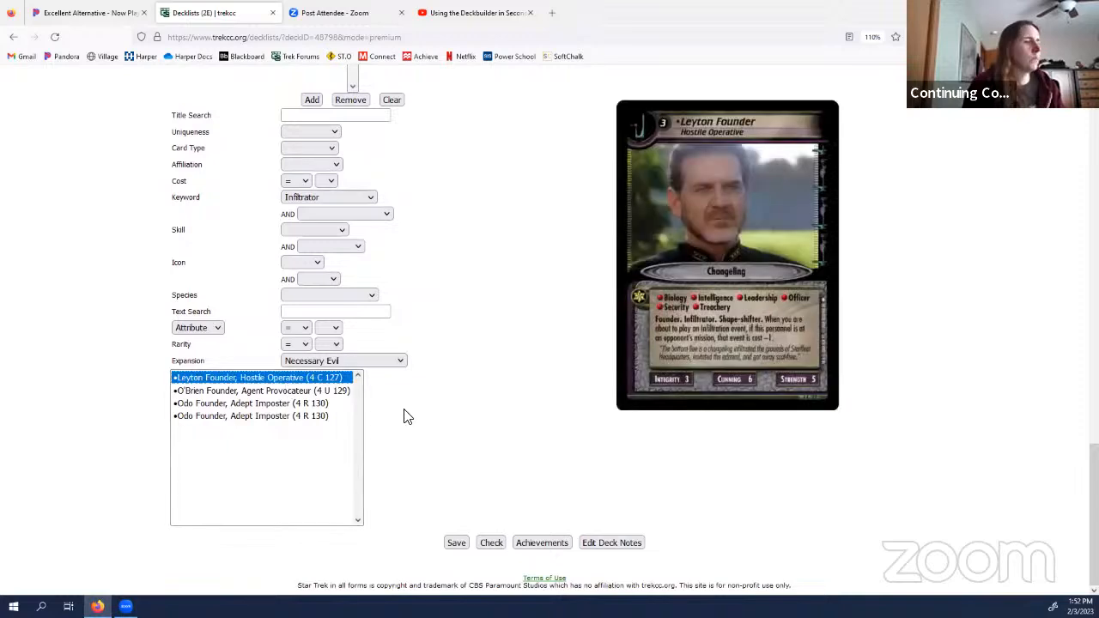
scroll(444, 400, "up", 1)
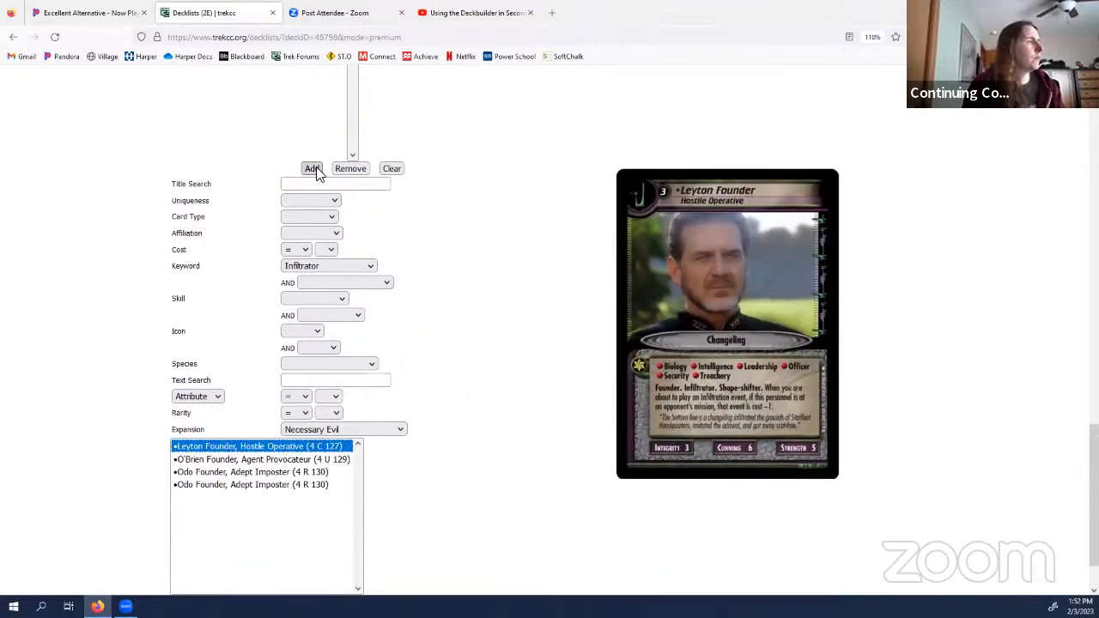
left_click(313, 169)
left_click(266, 486)
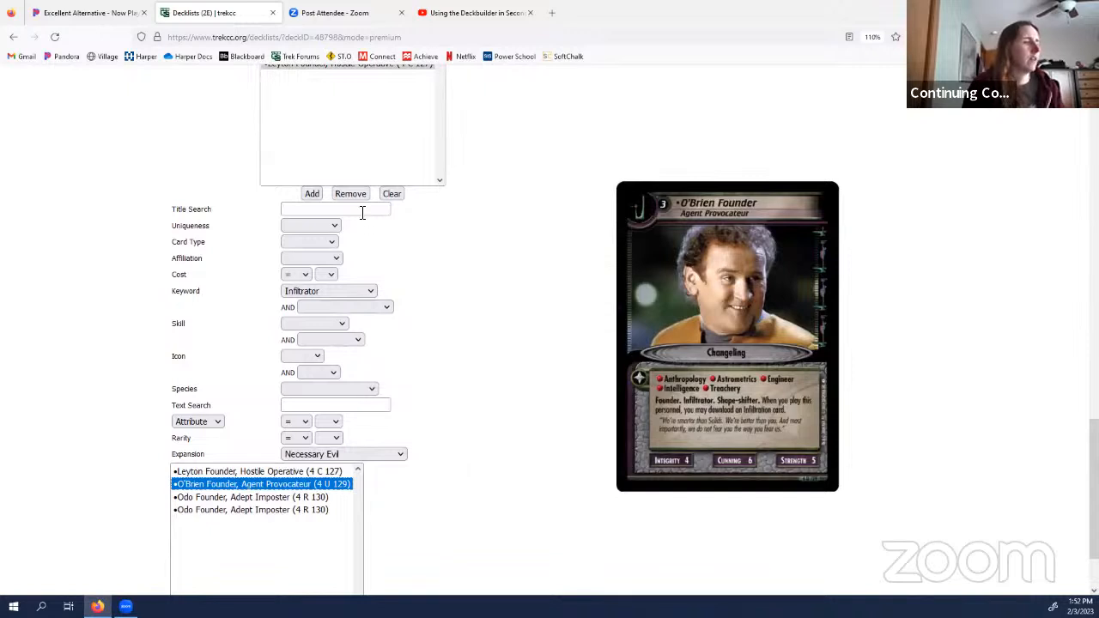
double_click(313, 192)
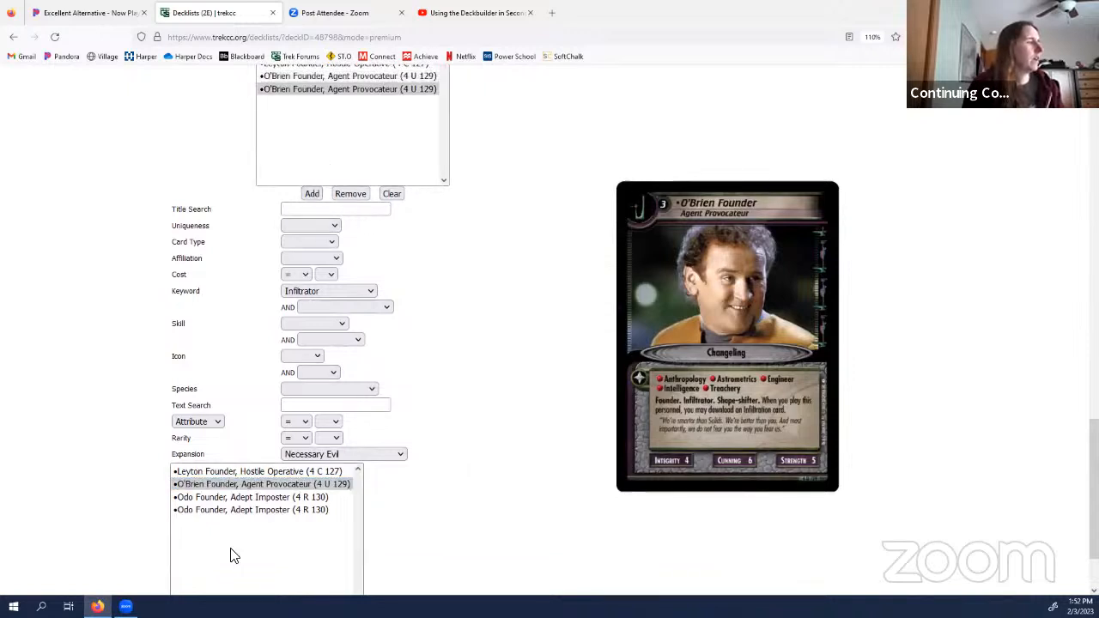
left_click(285, 511)
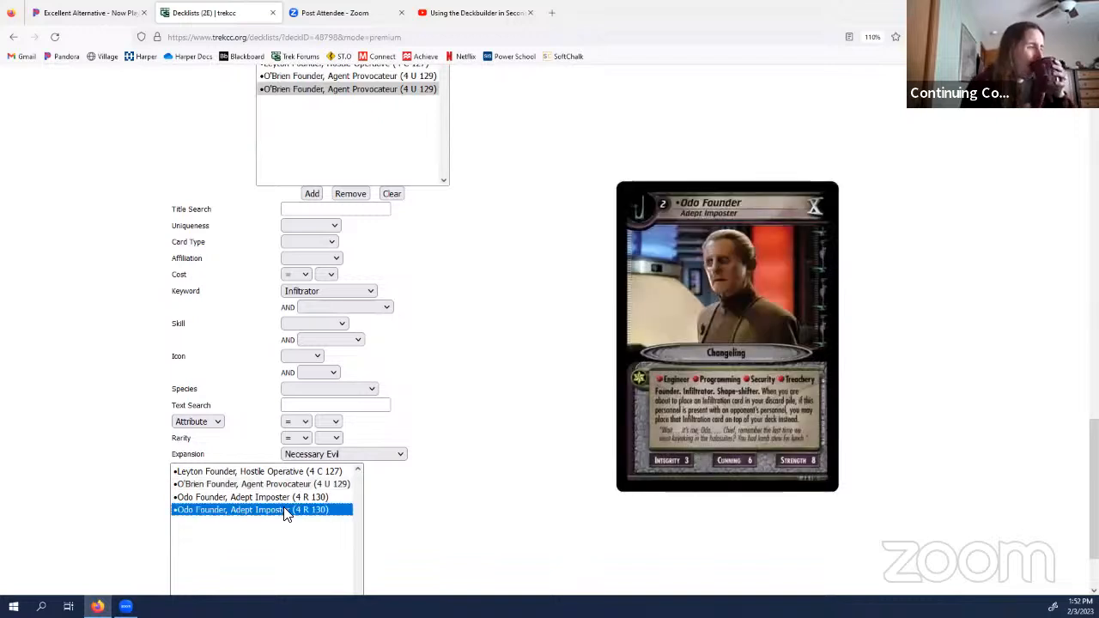
left_click(313, 194)
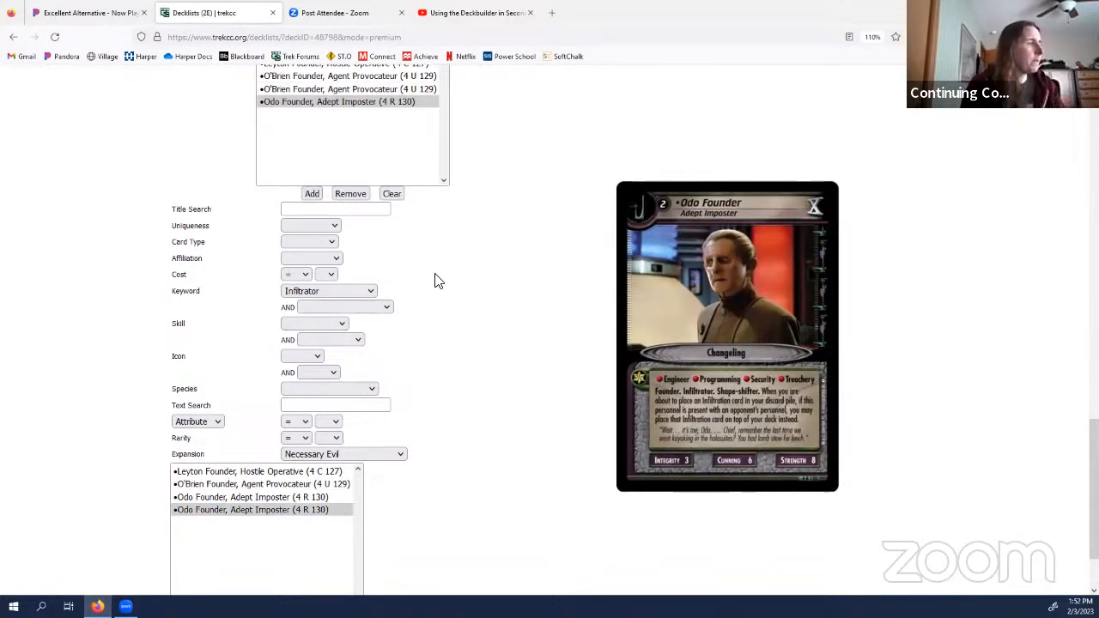
Step: Change the expansion filter for the draw deck's Infiltrator cards to Call to Arms
left_click(400, 456)
scroll(349, 429, "down", 2)
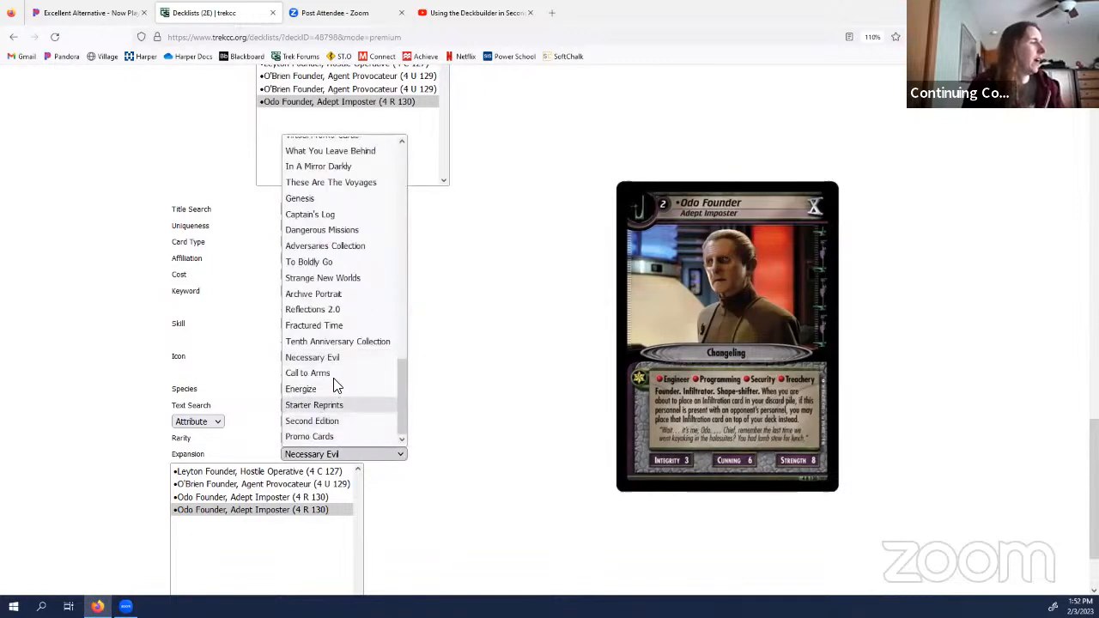
left_click(338, 378)
scroll(440, 498, "down", 3)
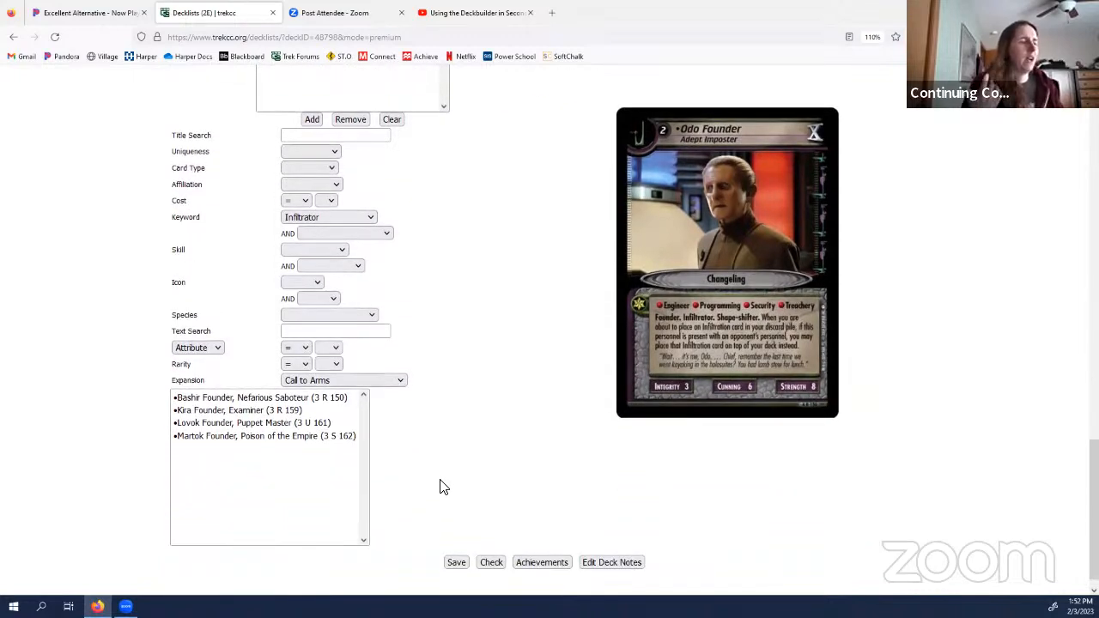
left_click(457, 563)
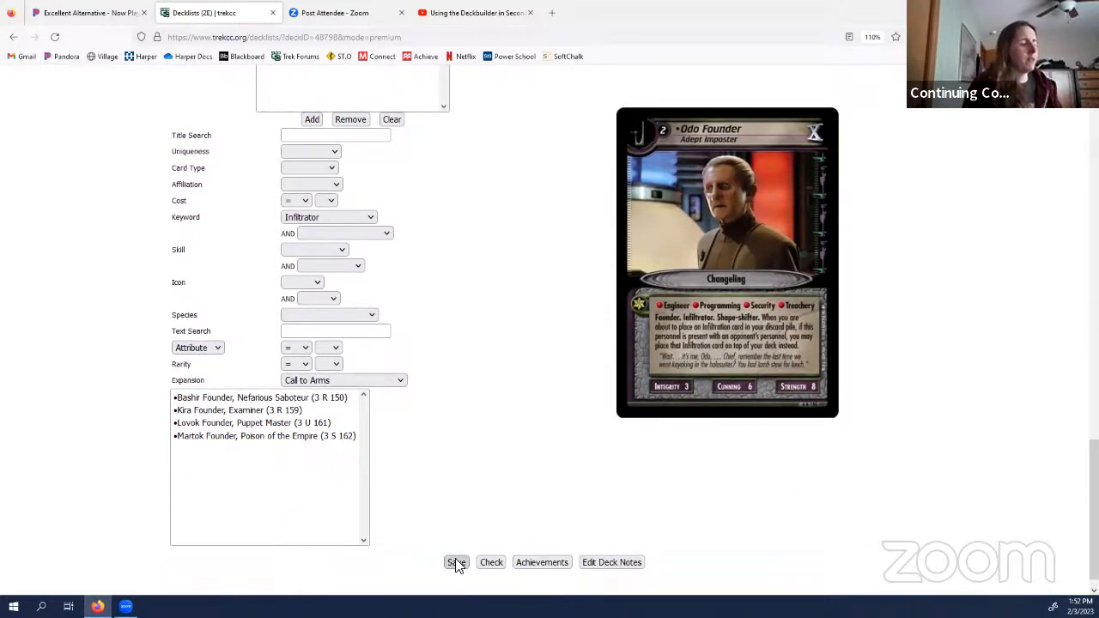
left_click(492, 565)
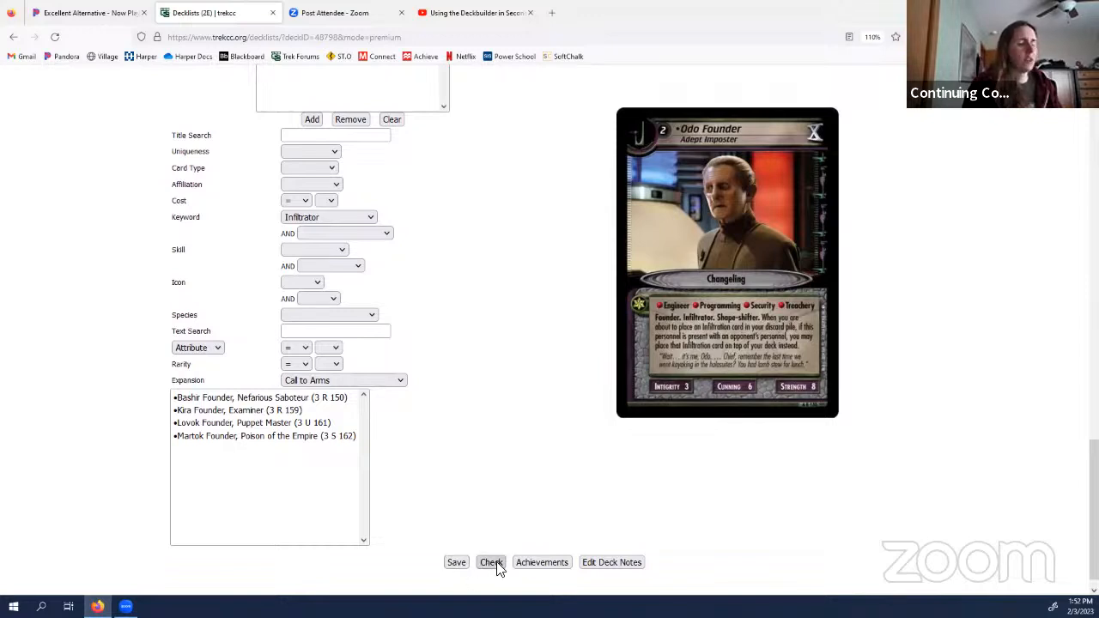
scroll(572, 410, "down", 1)
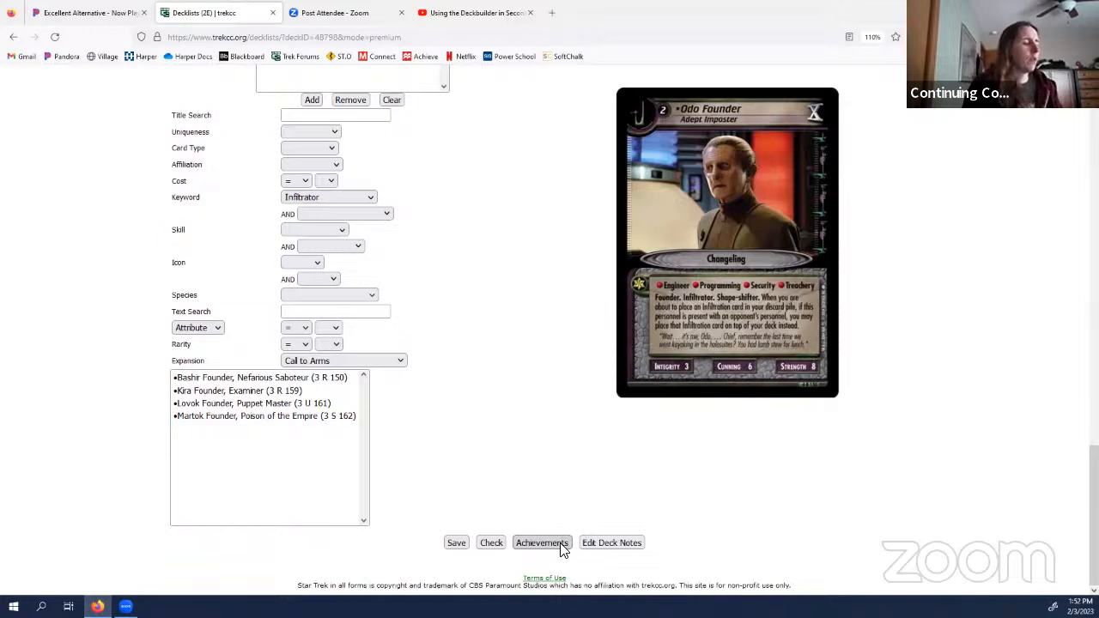
left_click(491, 544)
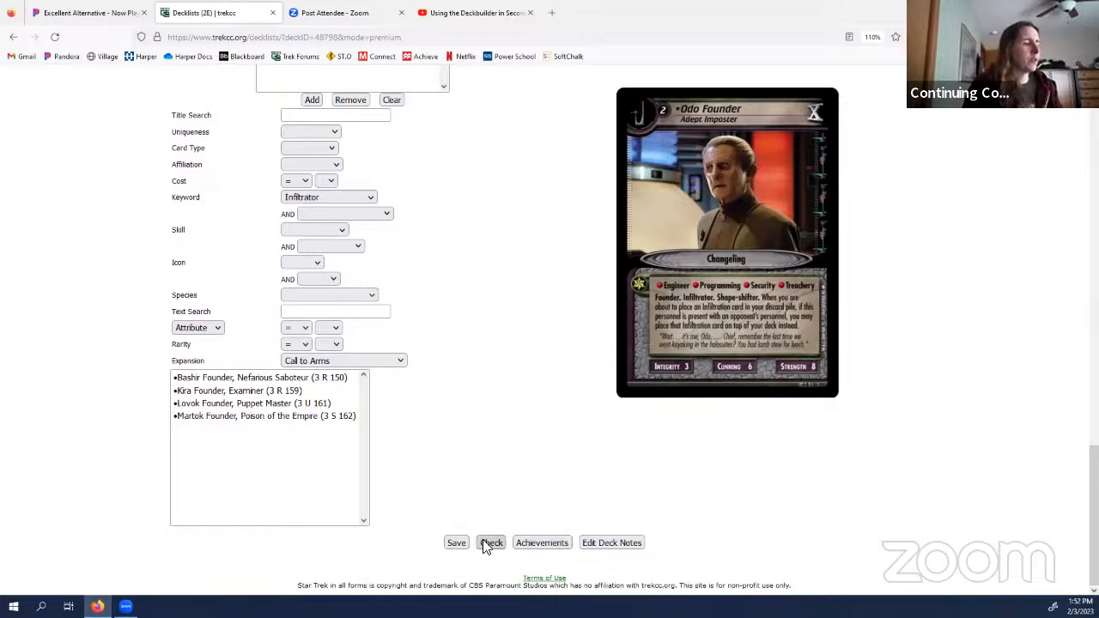
Step: Check the deck against the deck-building rules and open its strategy notes for editing
scroll(290, 277, "down", 1)
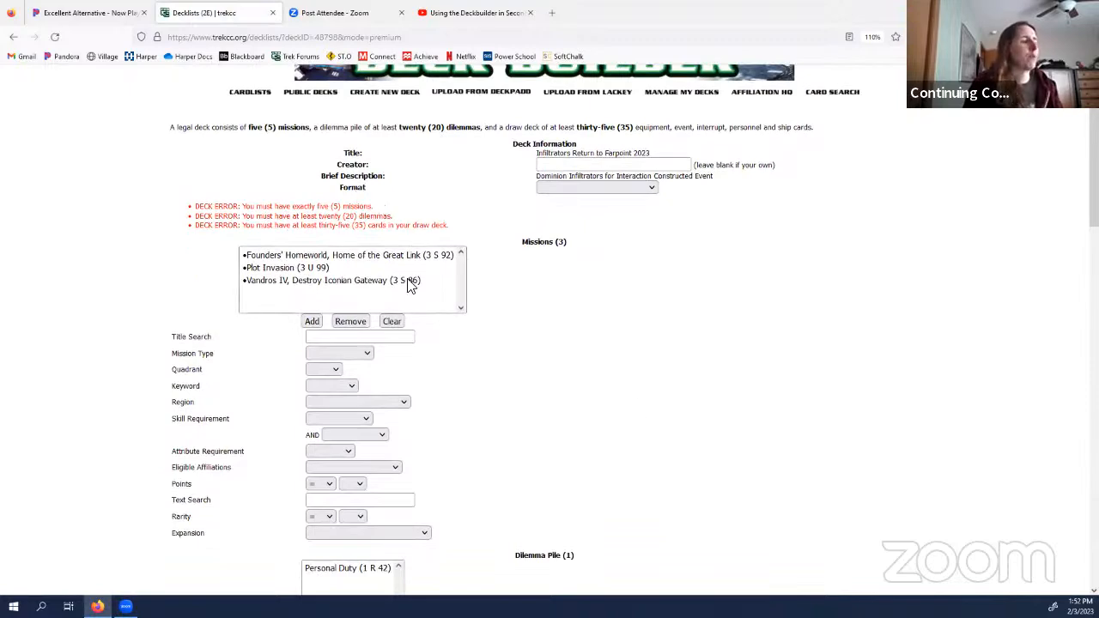
scroll(622, 386, "down", 1)
scroll(622, 386, "down", 15)
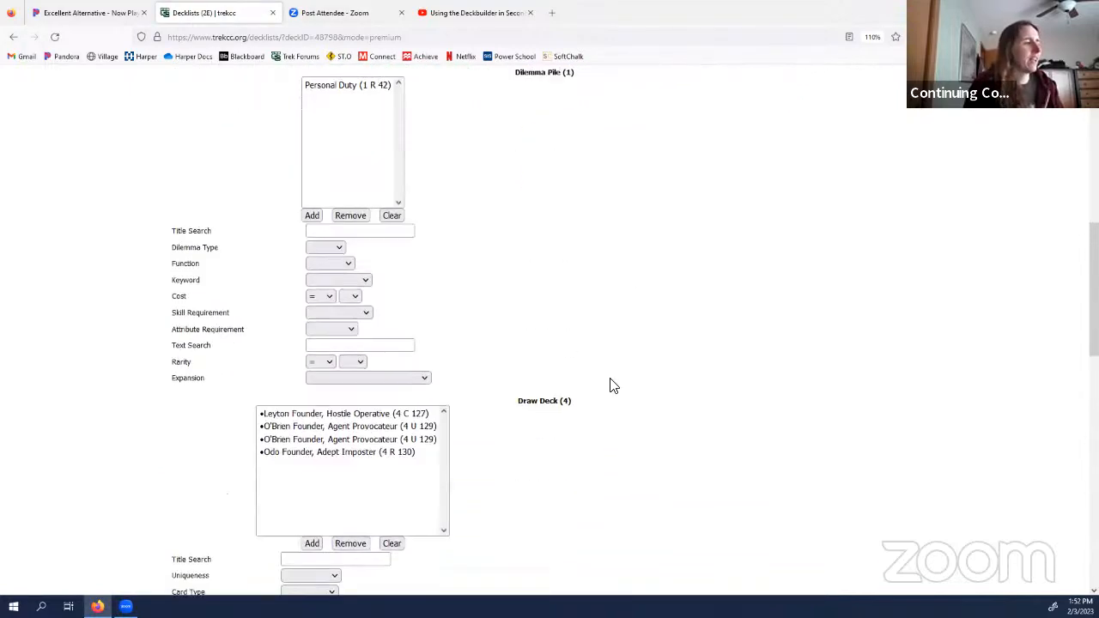
left_click(610, 225)
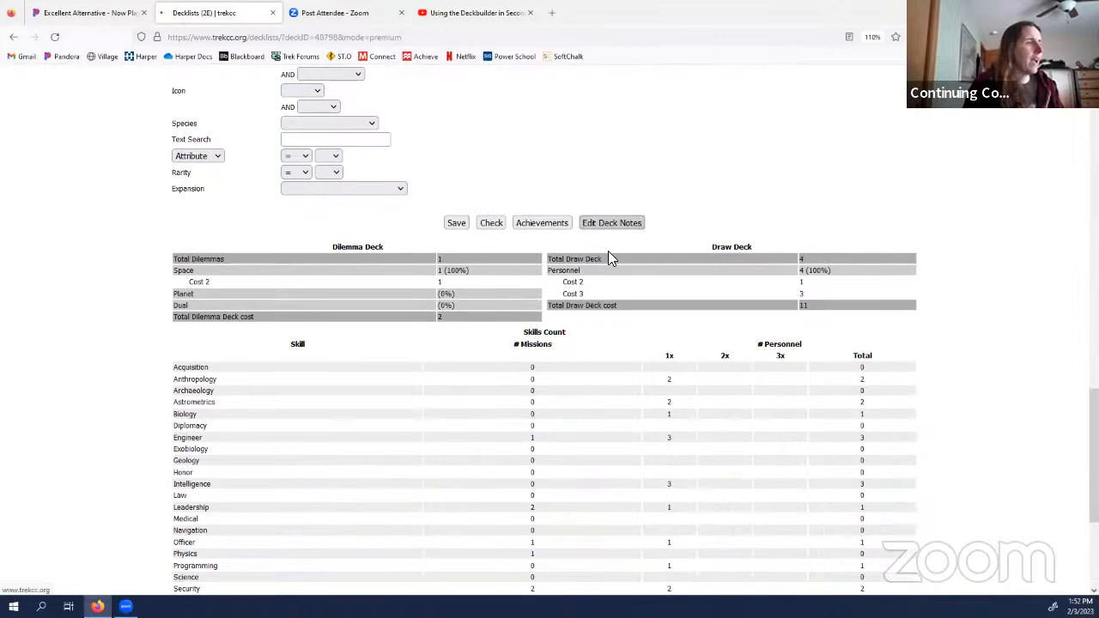
scroll(583, 367, "down", 12)
scroll(583, 372, "down", 12)
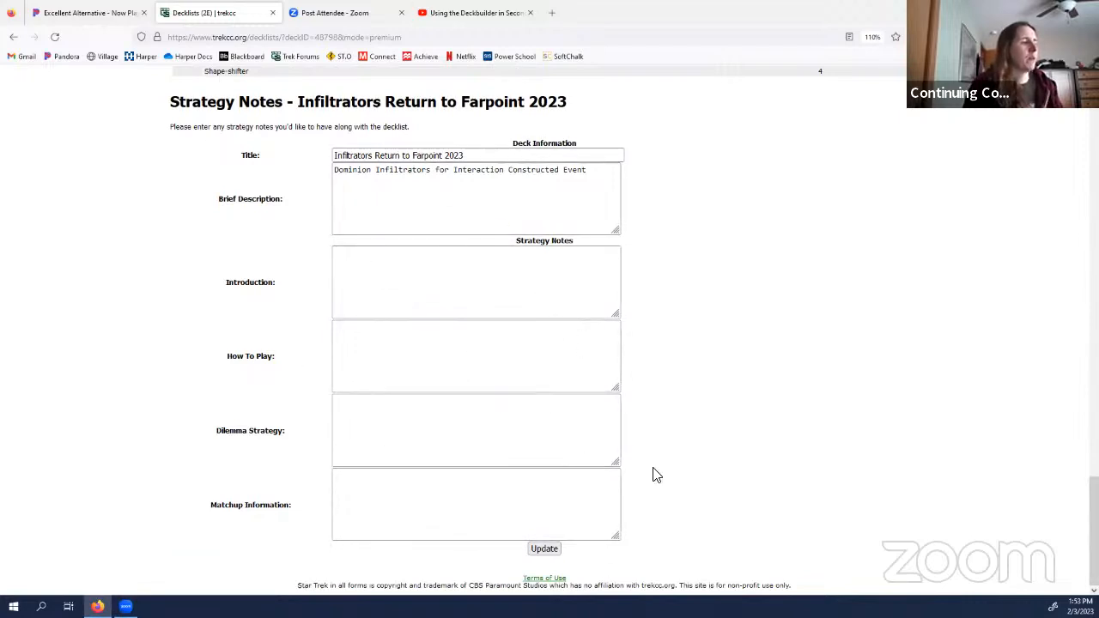
Step: Examine the deck statistics: dilemma and draw deck costs, skills count, staffing icons and keyword count
scroll(651, 507, "up", 10)
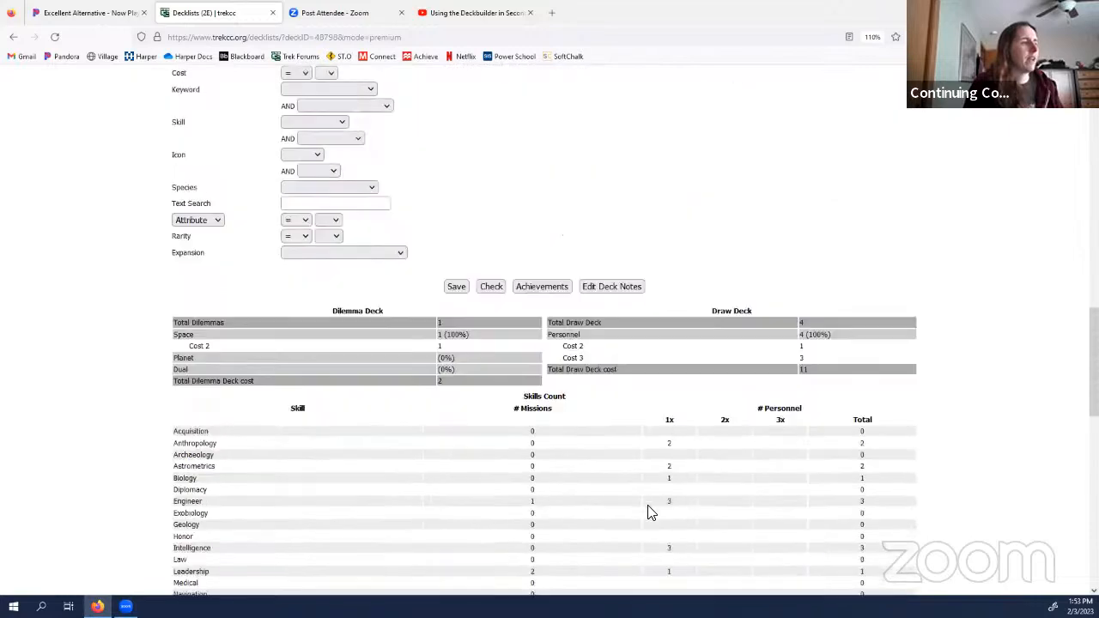
scroll(648, 507, "down", 3)
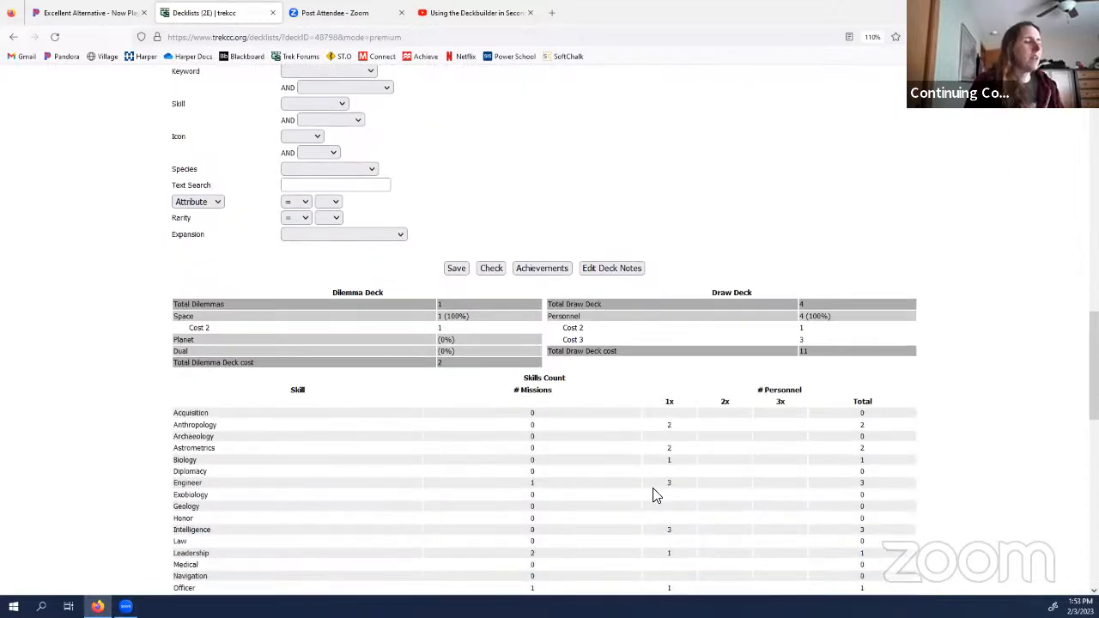
scroll(653, 494, "down", 2)
scroll(654, 492, "down", 2)
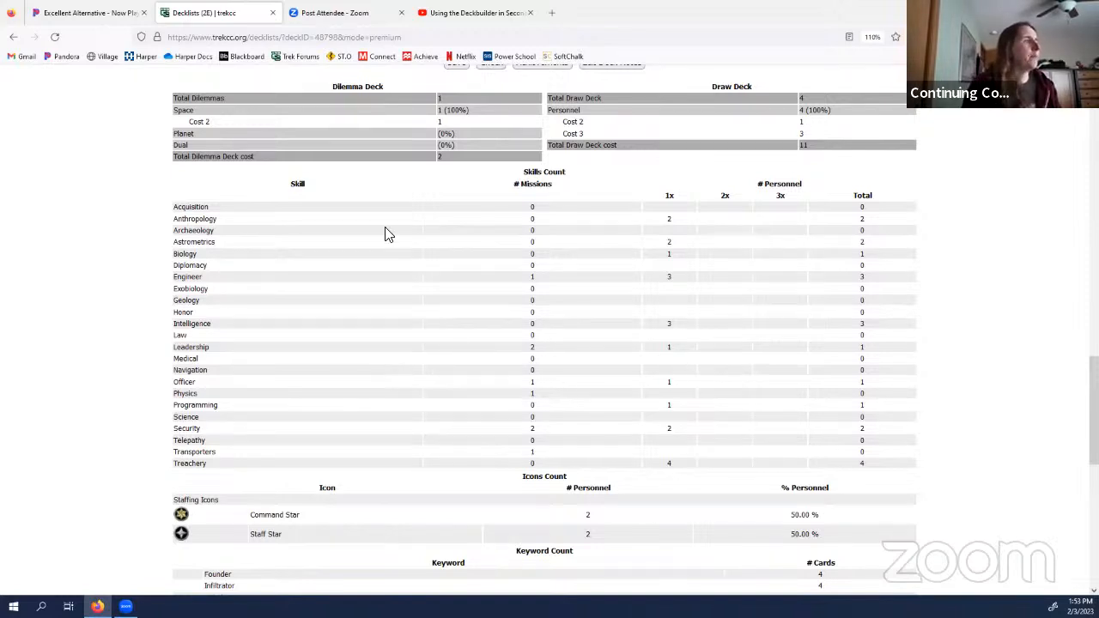
scroll(455, 339, "up", 1)
scroll(611, 283, "up", 3)
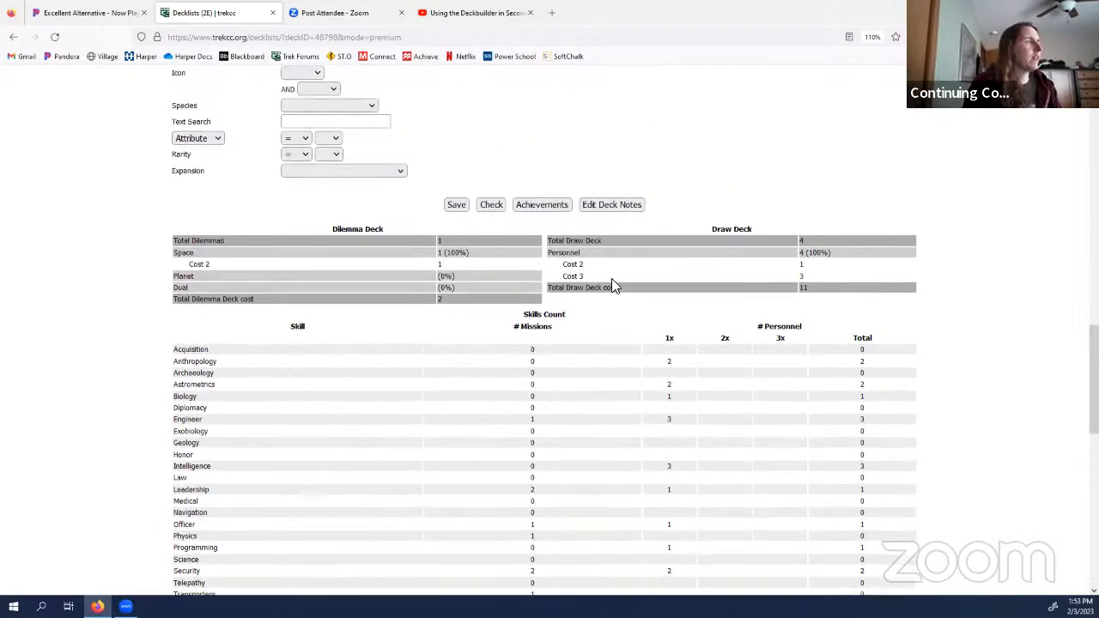
scroll(704, 318, "down", 2)
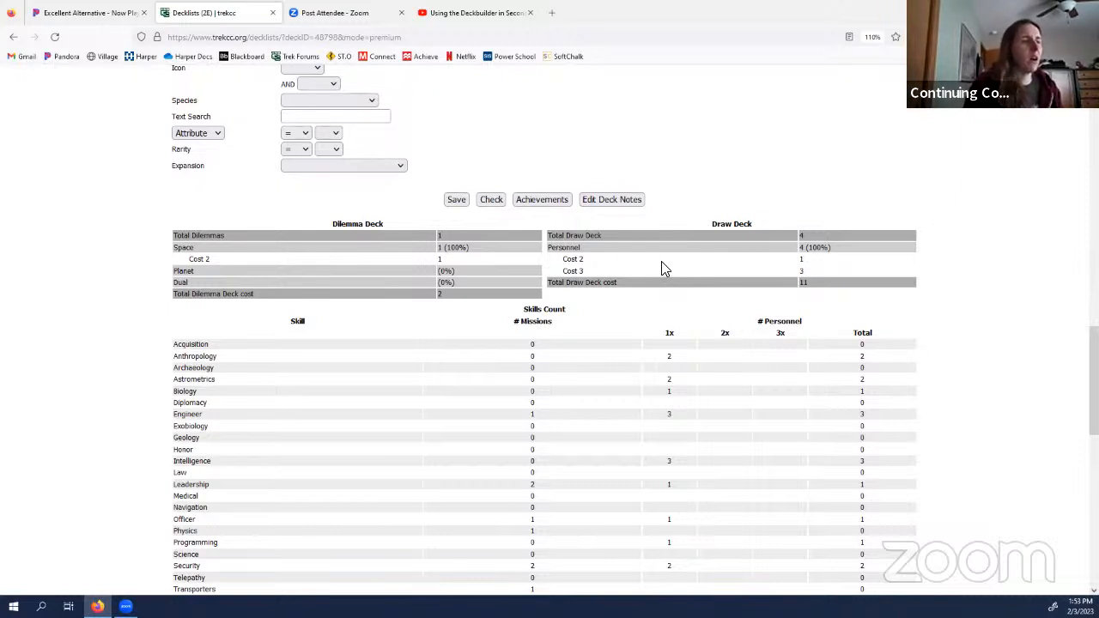
scroll(661, 266, "down", 2)
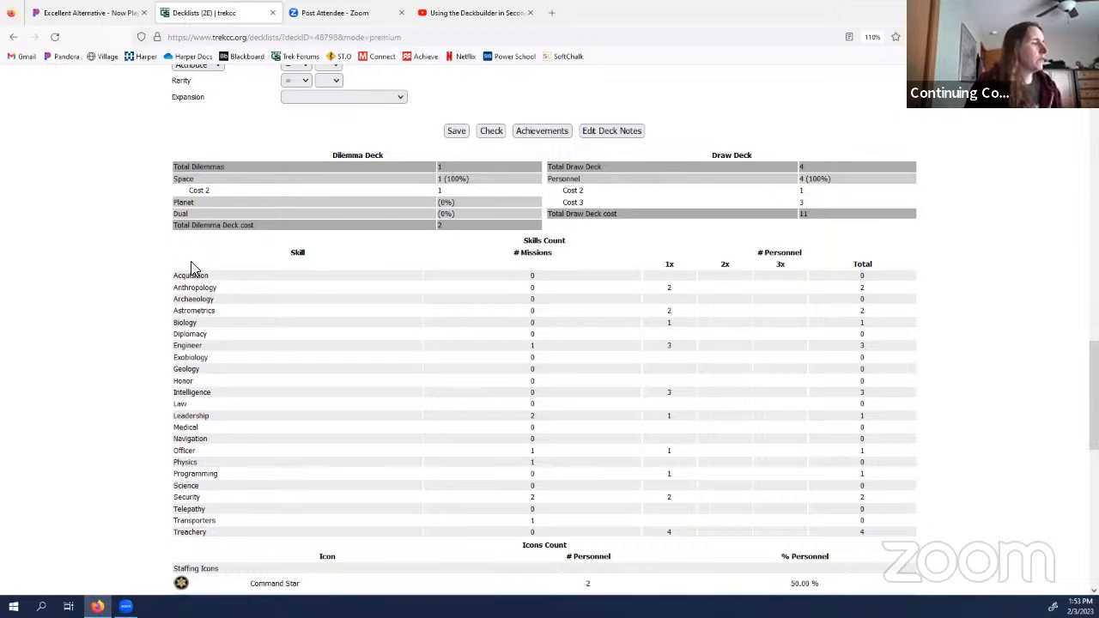
scroll(166, 528, "down", 3)
scroll(176, 142, "up", 2)
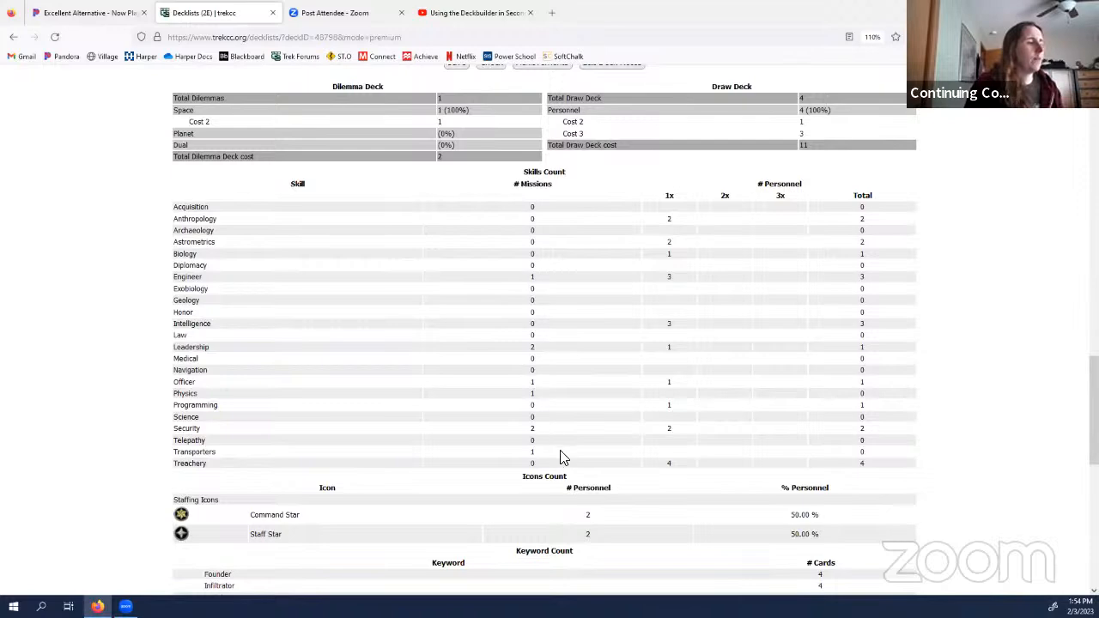
scroll(562, 449, "up", 3)
scroll(554, 442, "up", 10)
scroll(554, 442, "down", 12)
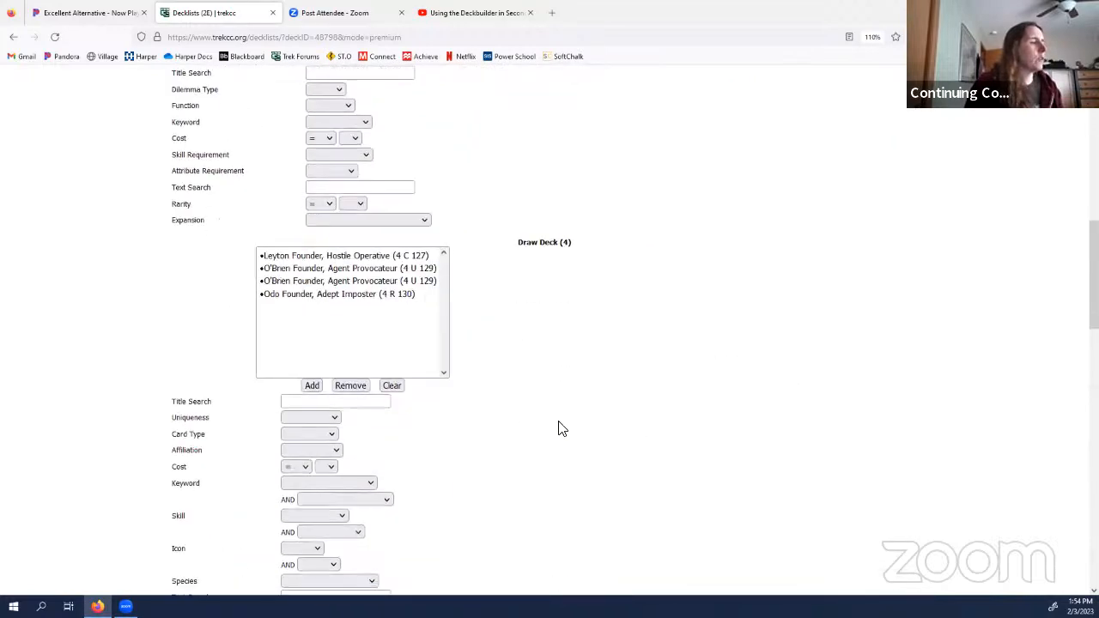
scroll(565, 421, "down", 2)
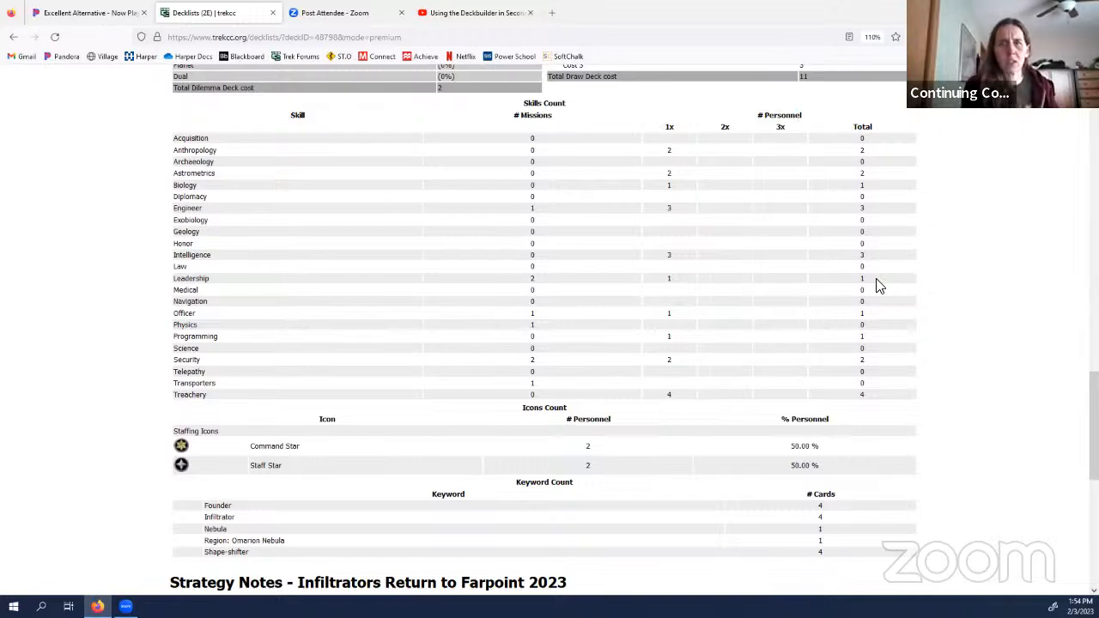
scroll(604, 225, "up", 6)
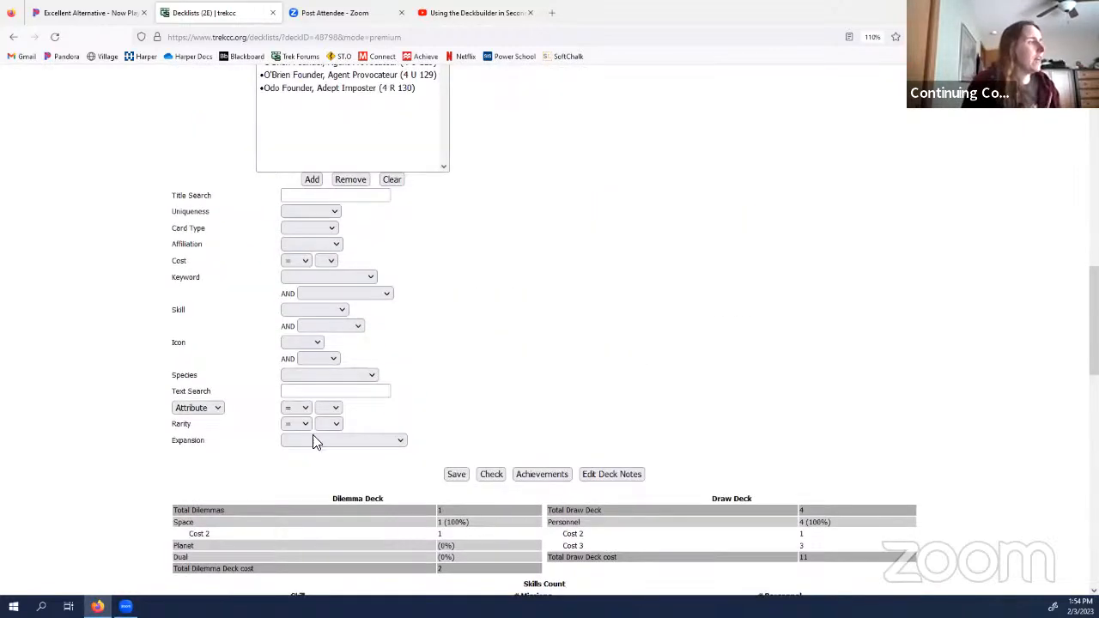
Step: Filter the draw deck cards by the Dominion affiliation, the Geology skill and the Call to Arms expansion
left_click(304, 244)
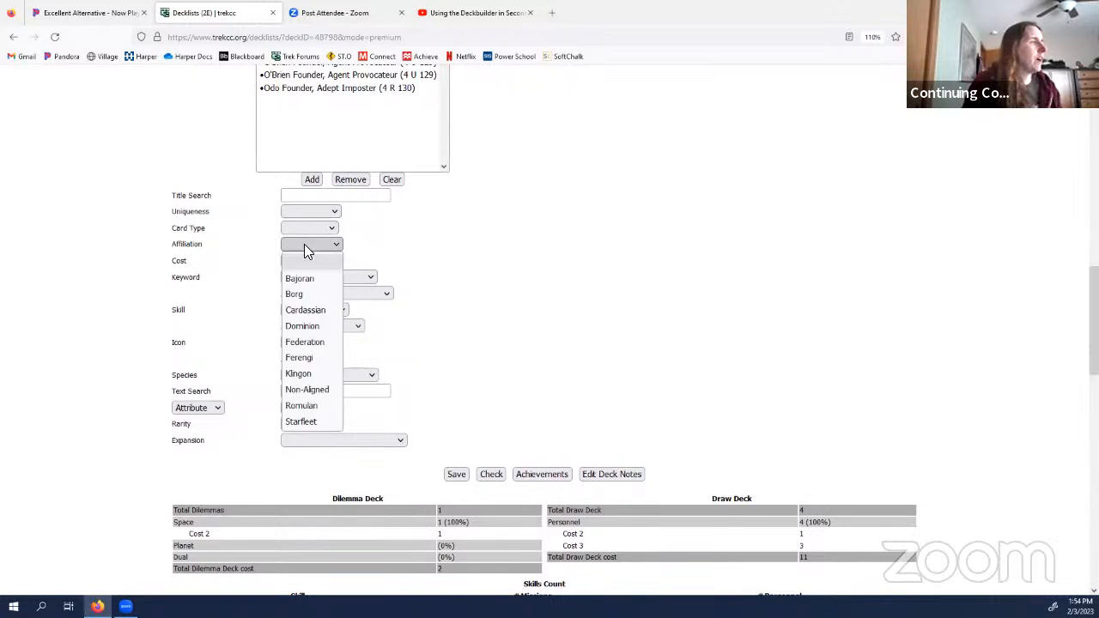
left_click(303, 326)
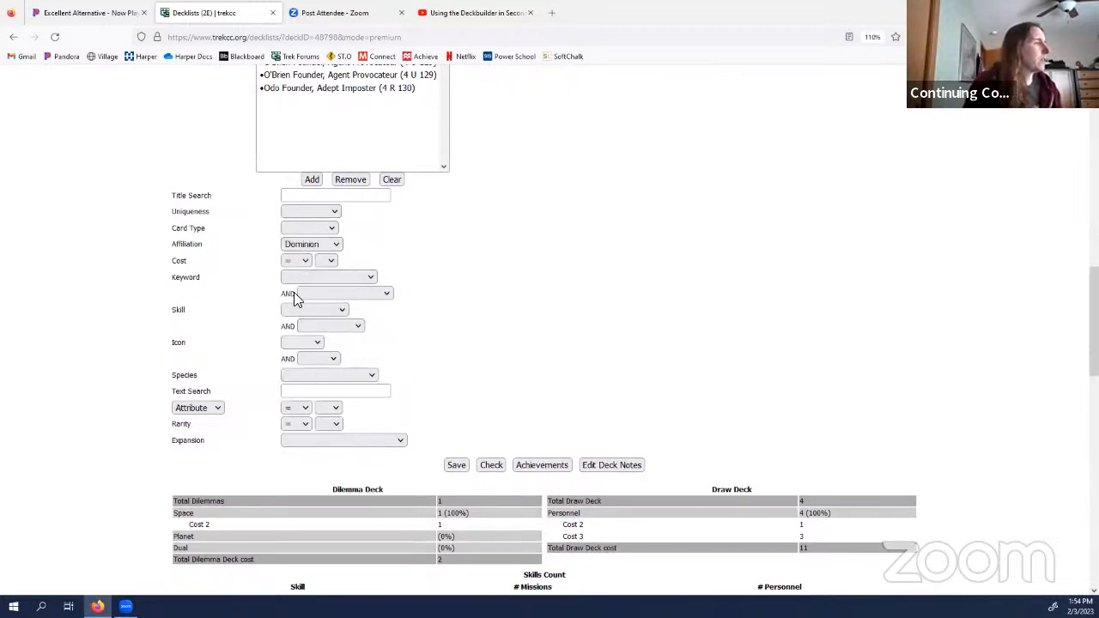
left_click(310, 309)
scroll(310, 438, "down", 2)
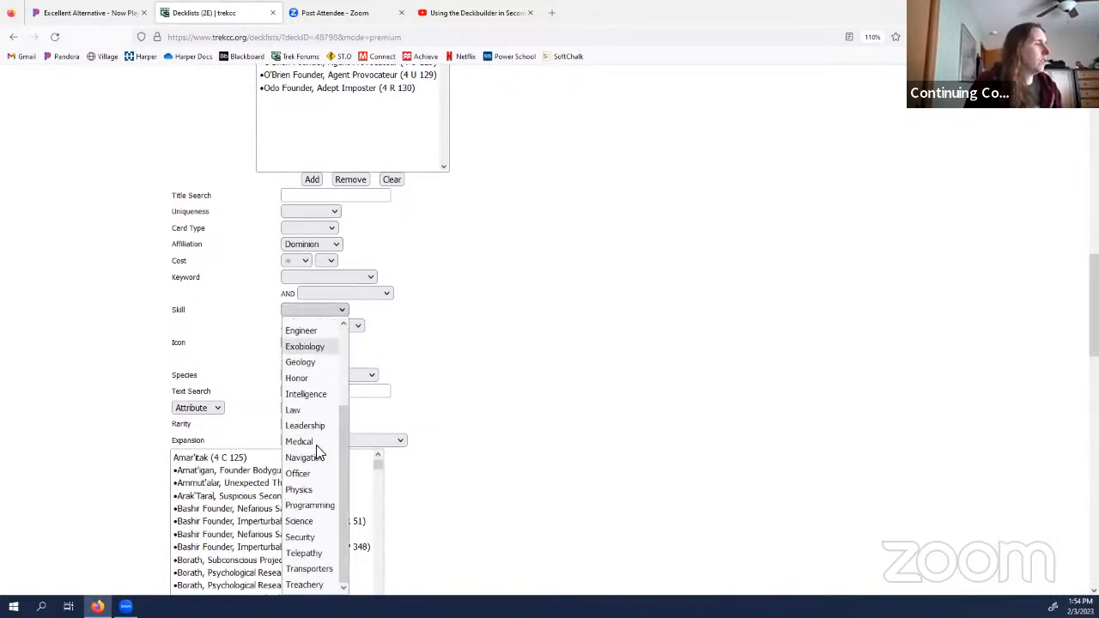
left_click(301, 361)
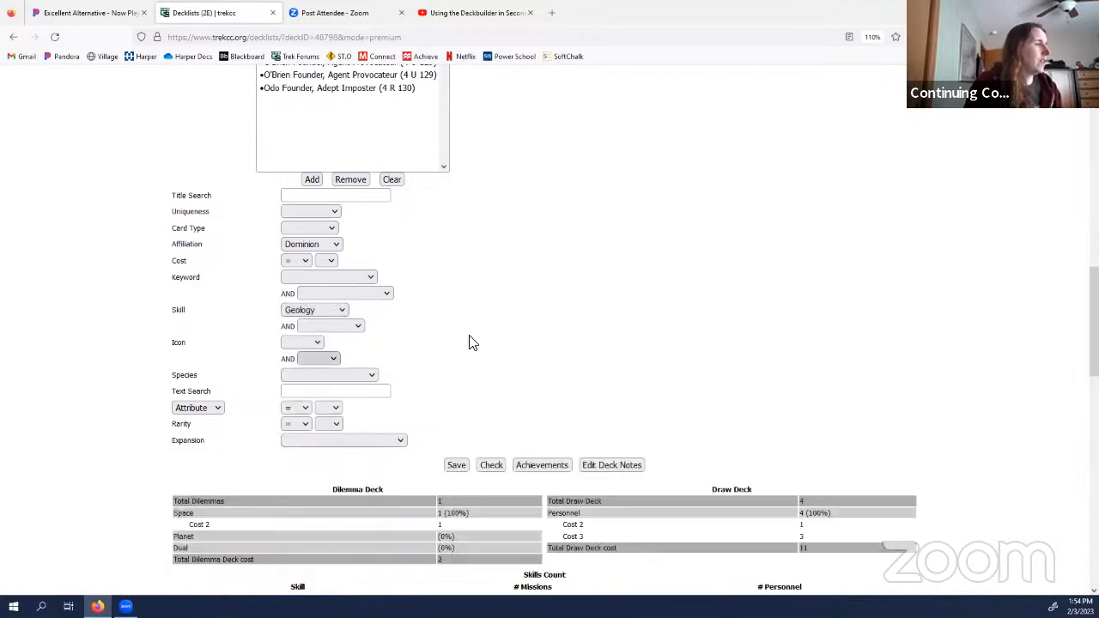
left_click(366, 440)
scroll(327, 361, "down", 5)
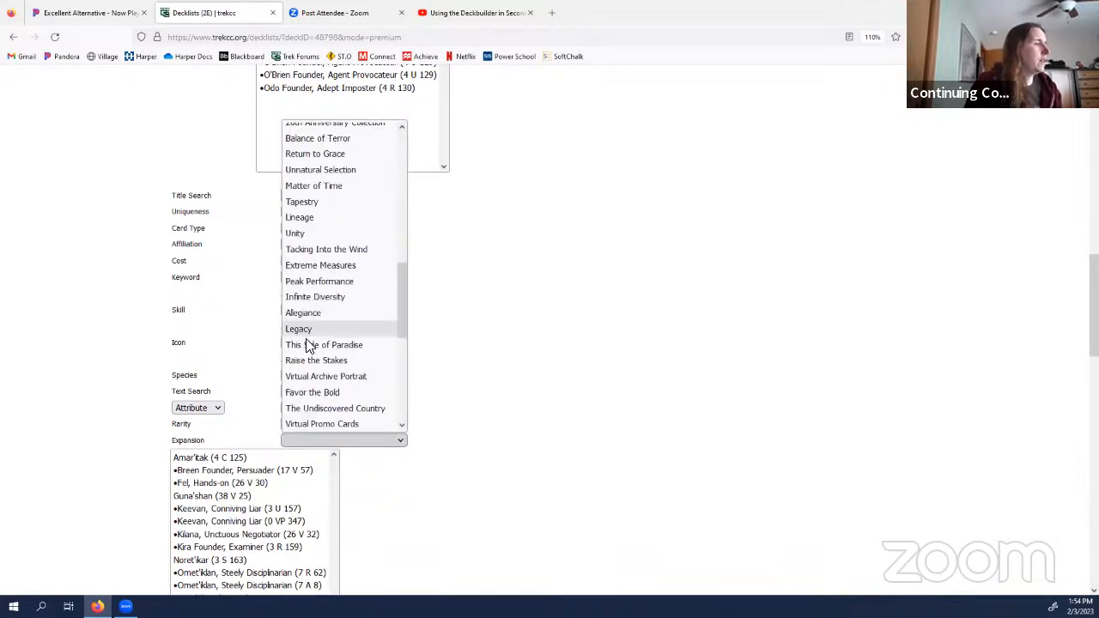
scroll(344, 375, "down", 5)
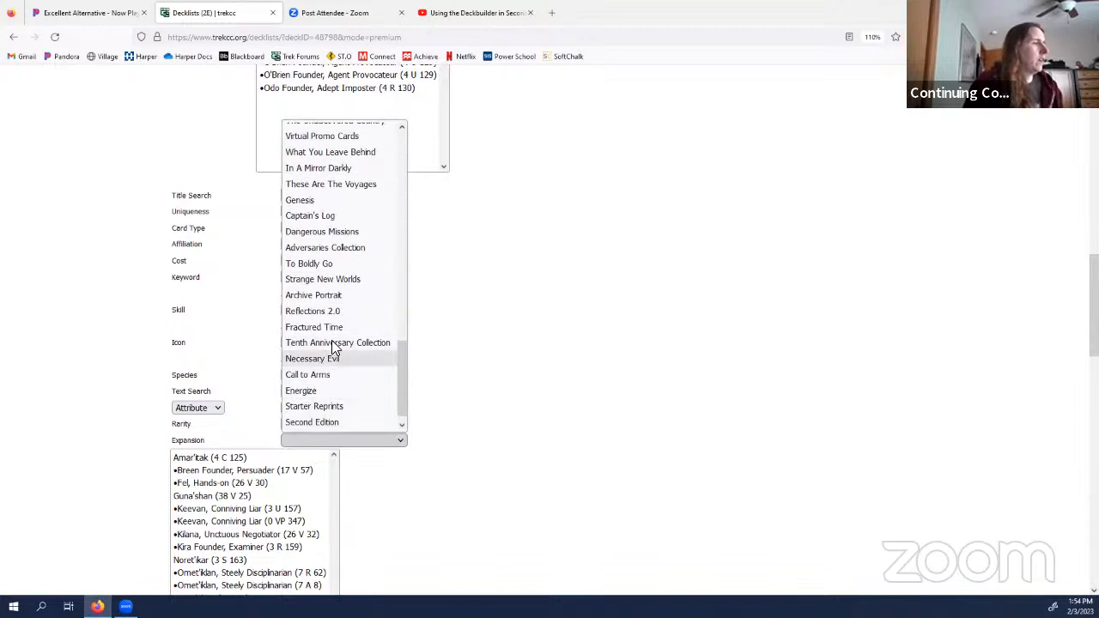
left_click(329, 380)
scroll(511, 387, "down", 3)
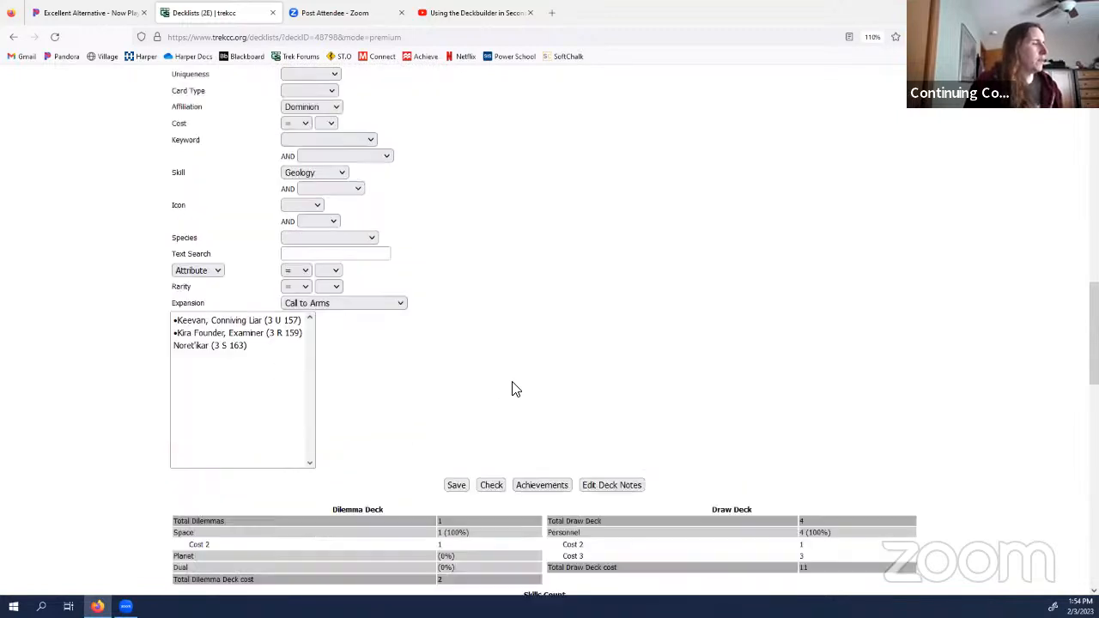
Step: Add Kira Founder, Examiner (3 R 159) and Noret'ikar (3 S 163) to the draw deck
left_click(257, 263)
scroll(434, 339, "up", 3)
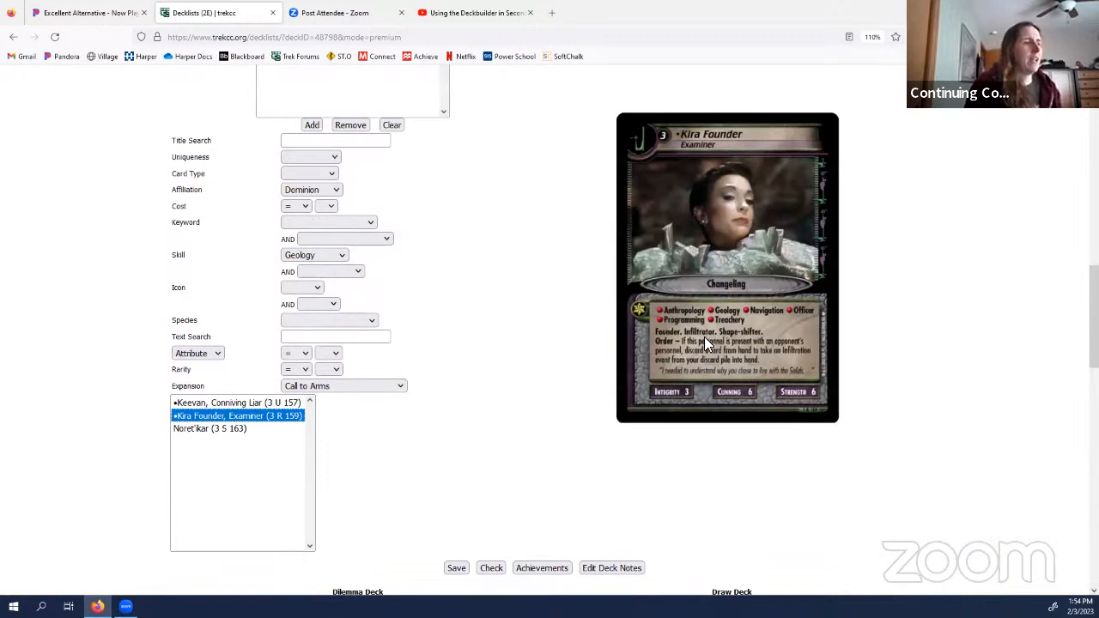
left_click(311, 126)
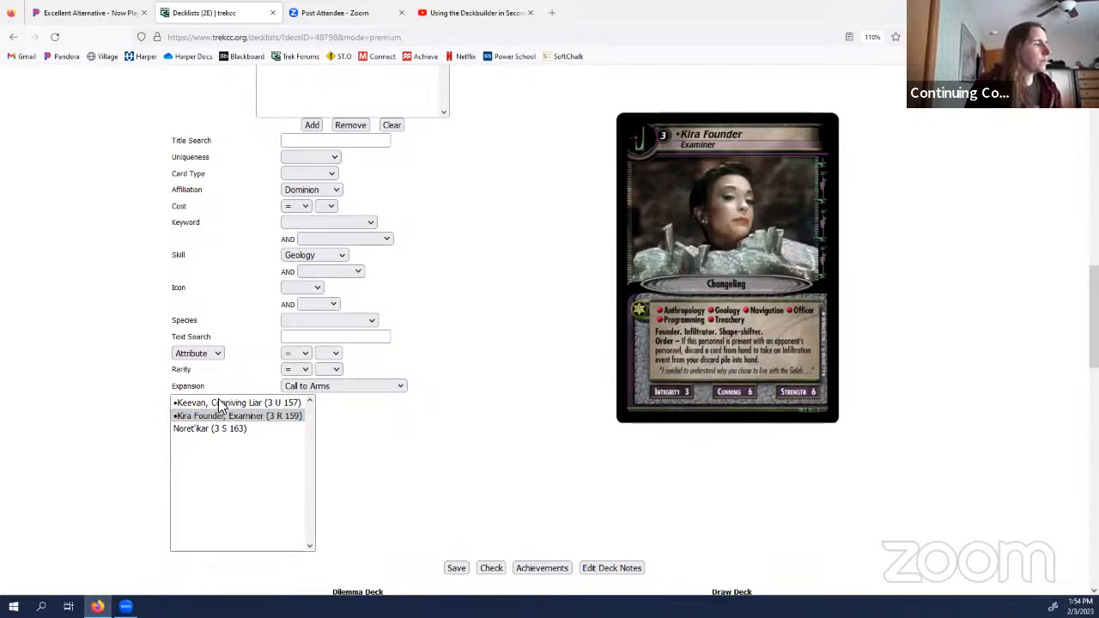
left_click(220, 430)
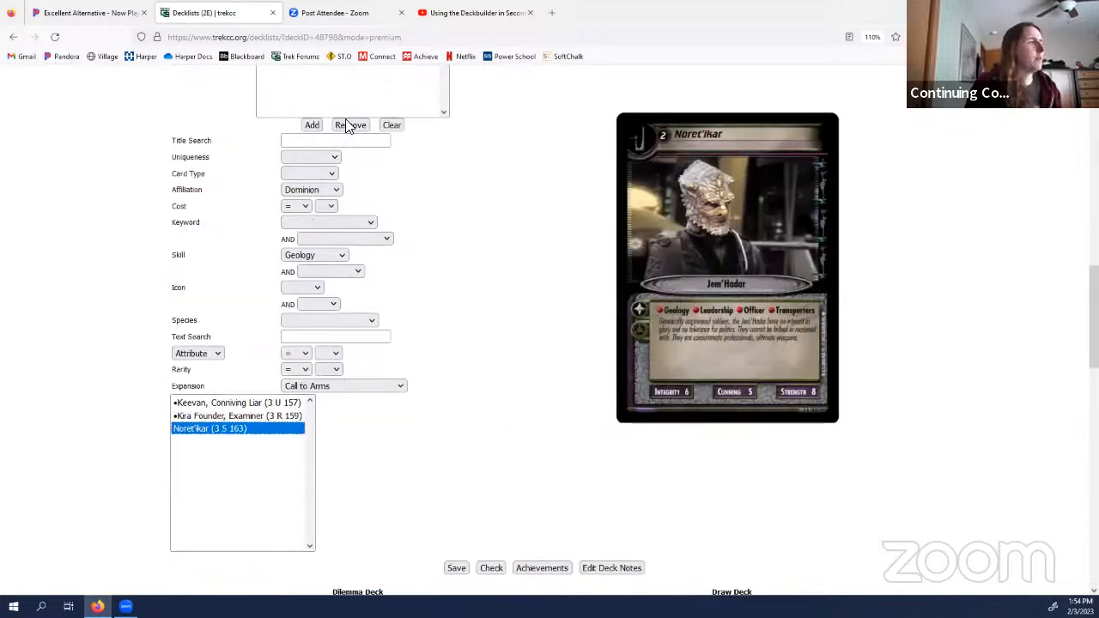
left_click(311, 126)
Step: Review the icon, keyword and skill statistics, the strategy notes form and the deck's mission, dilemma and draw deck sections
scroll(490, 373, "down", 8)
scroll(496, 370, "down", 1)
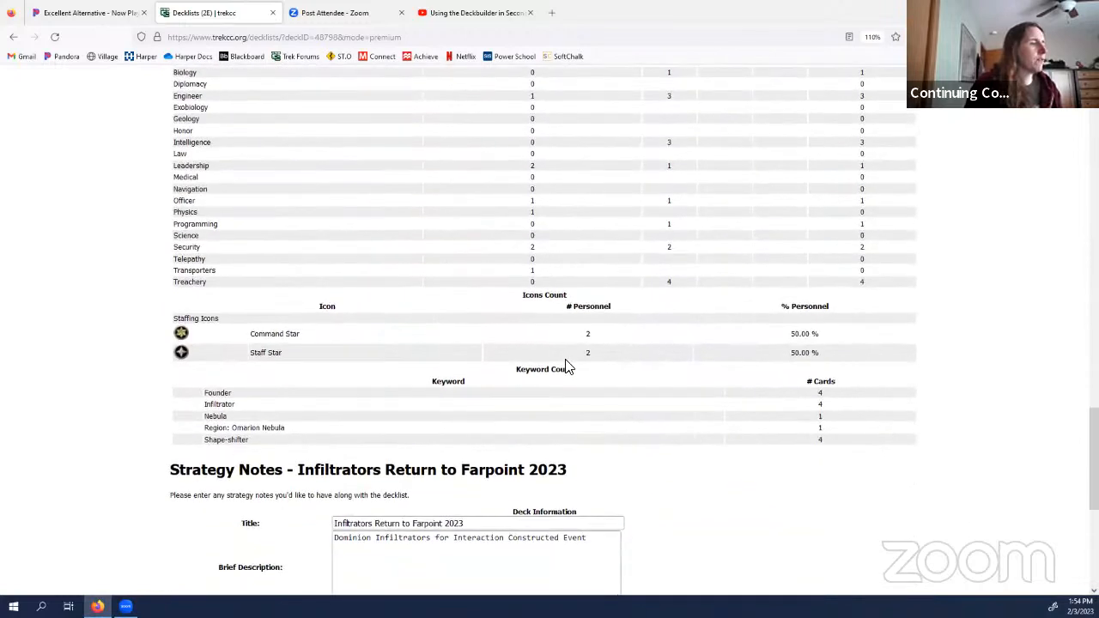
scroll(426, 390, "down", 2)
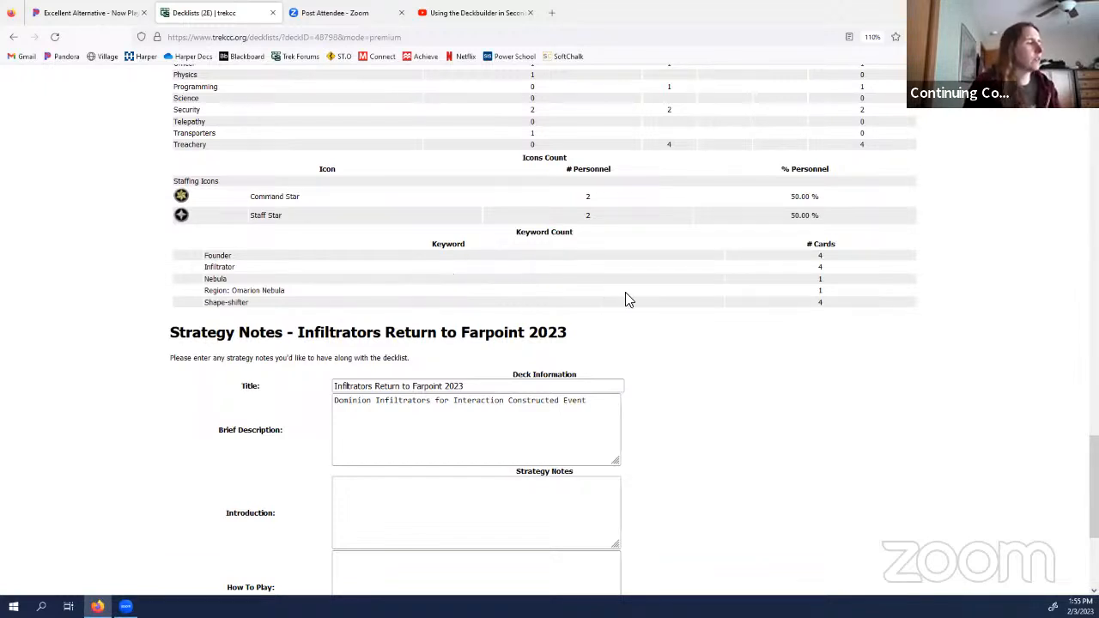
scroll(626, 300, "down", 2)
scroll(653, 309, "up", 3)
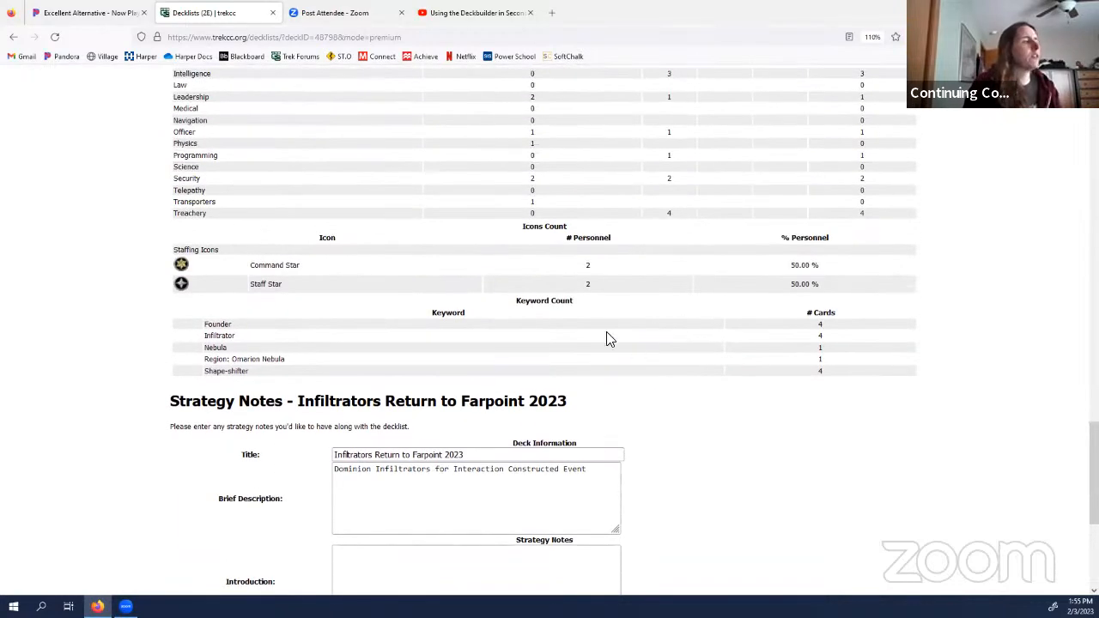
scroll(593, 331, "up", 3)
scroll(624, 315, "up", 4)
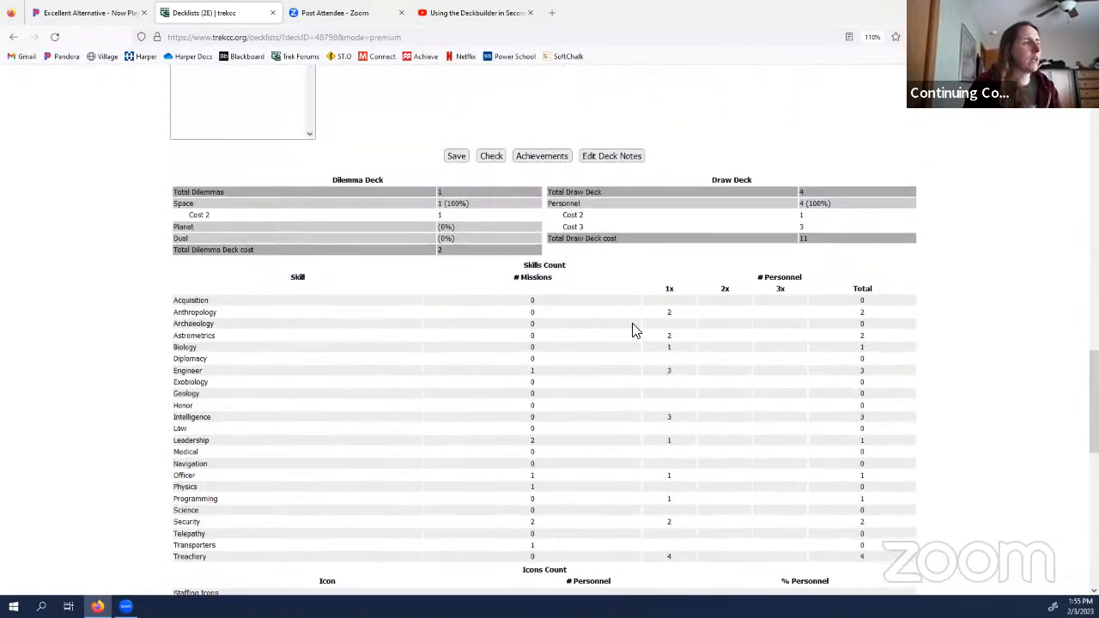
scroll(634, 331, "up", 3)
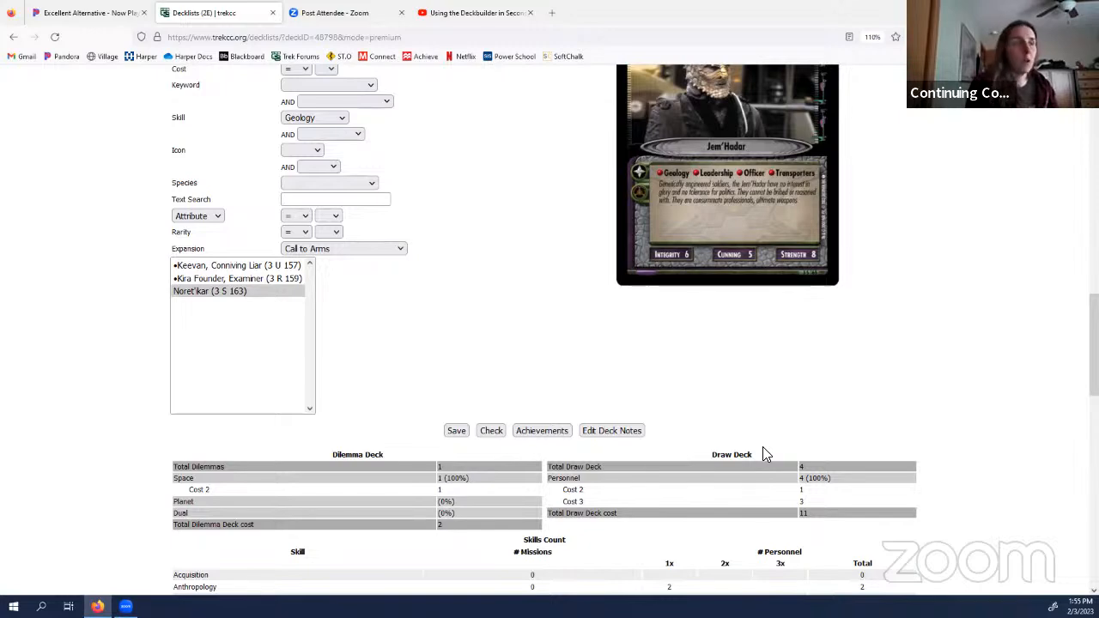
scroll(763, 446, "up", 15)
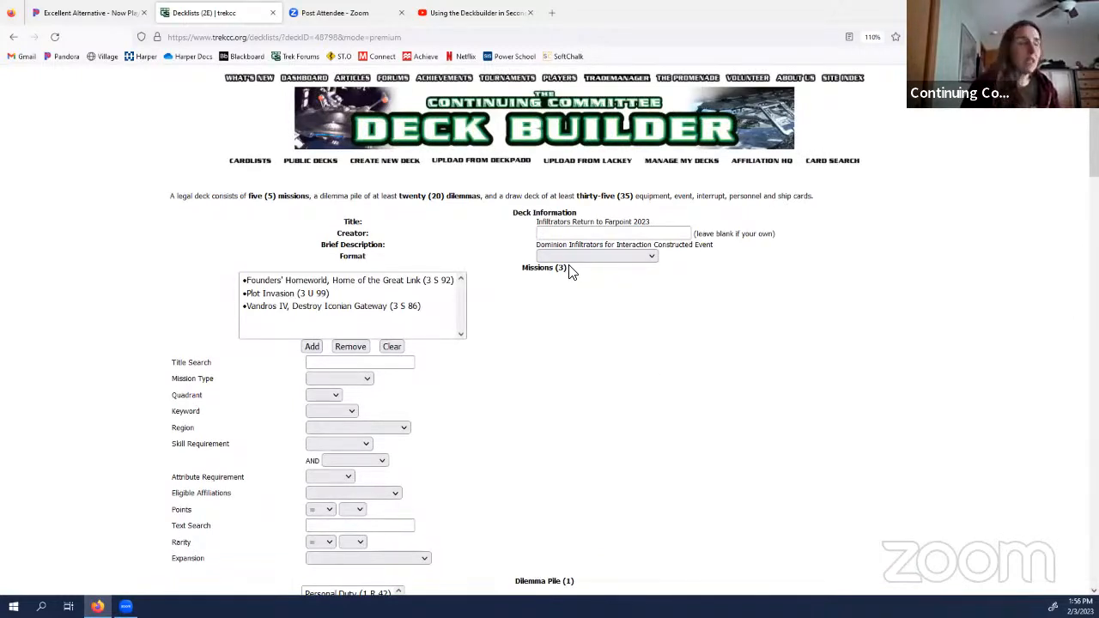
scroll(678, 430, "down", 6)
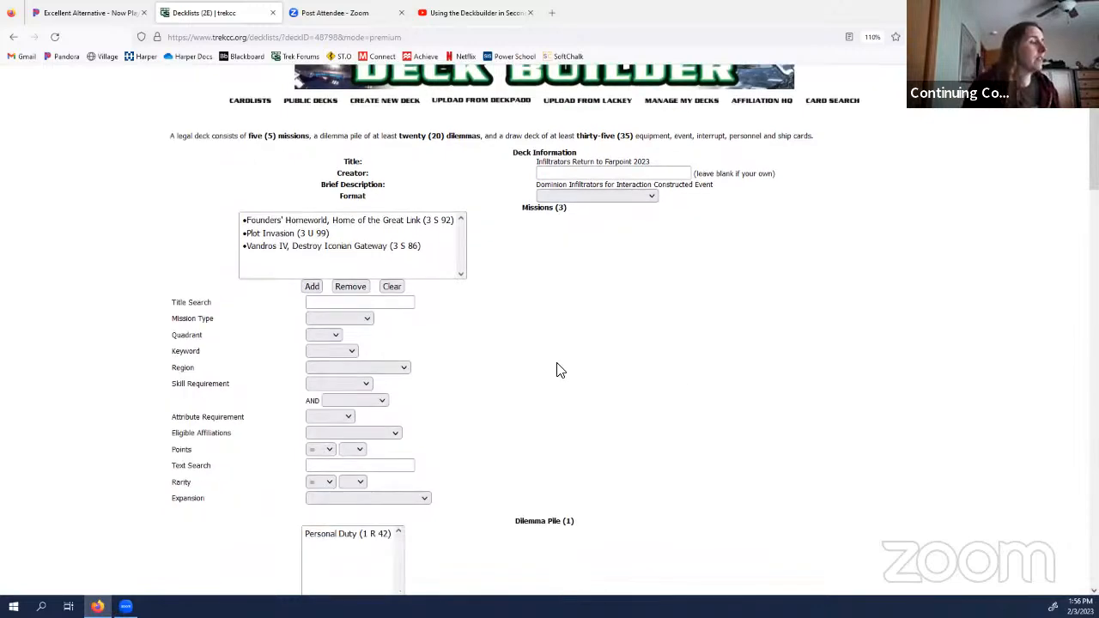
scroll(577, 367, "down", 9)
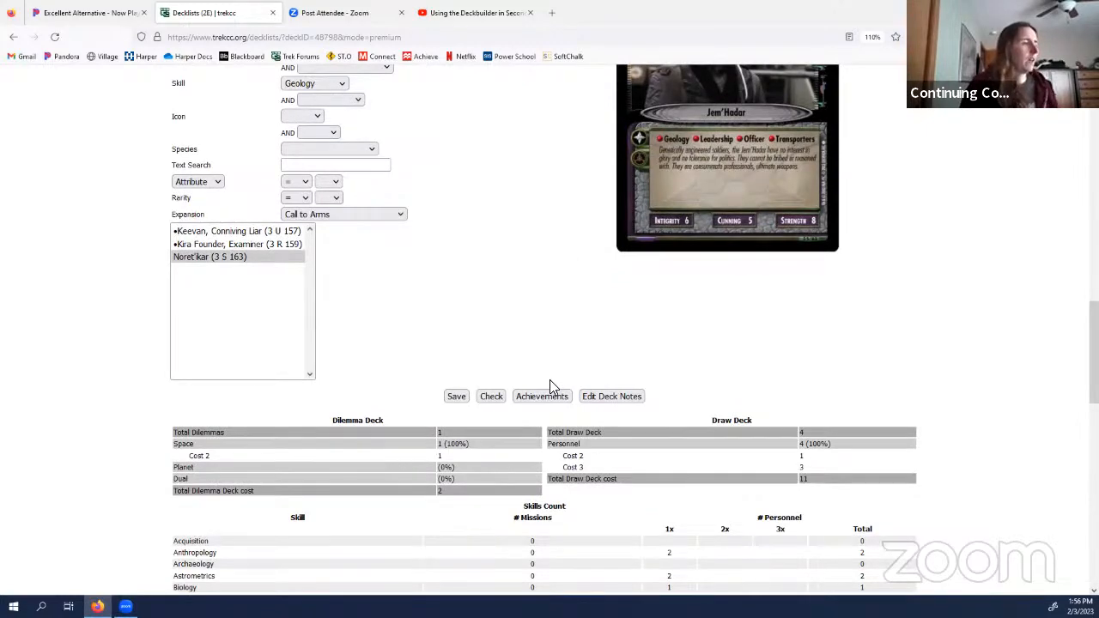
scroll(559, 378, "up", 15)
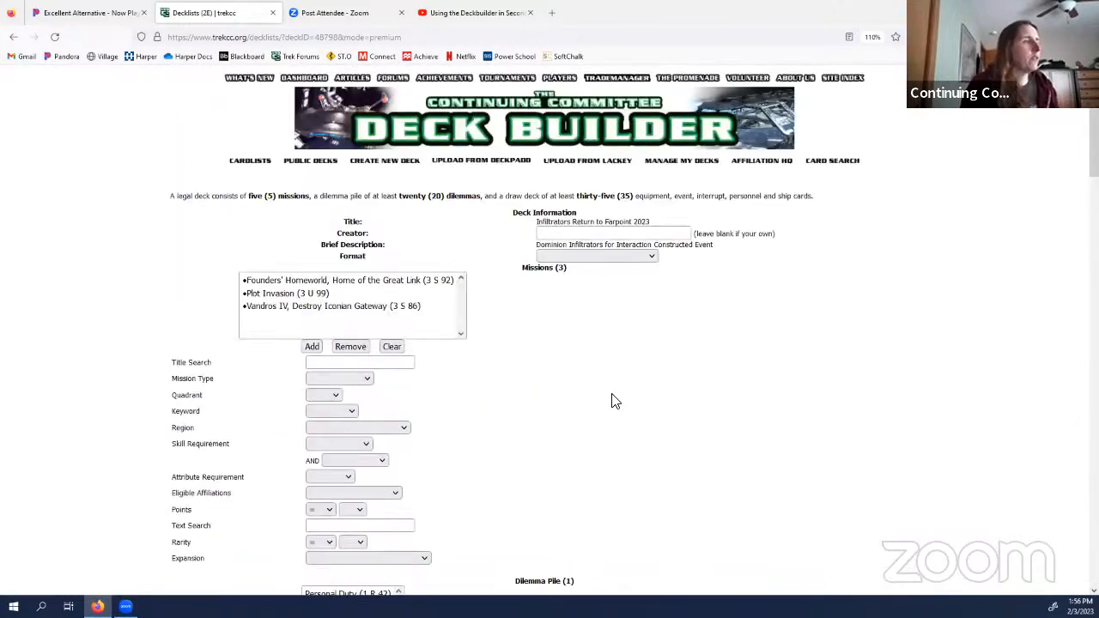
Step: Open the list of created decks and go to the Infiltrators Return to Farpoint 2023 entry
left_click(682, 162)
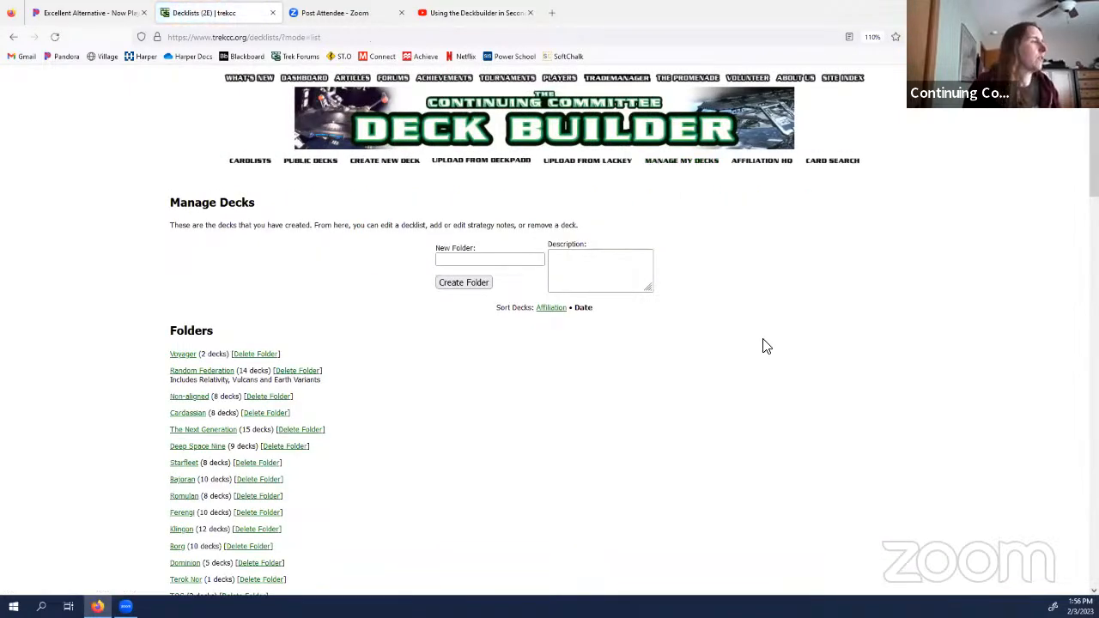
scroll(767, 346, "down", 6)
scroll(677, 329, "down", 2)
scroll(729, 338, "down", 1)
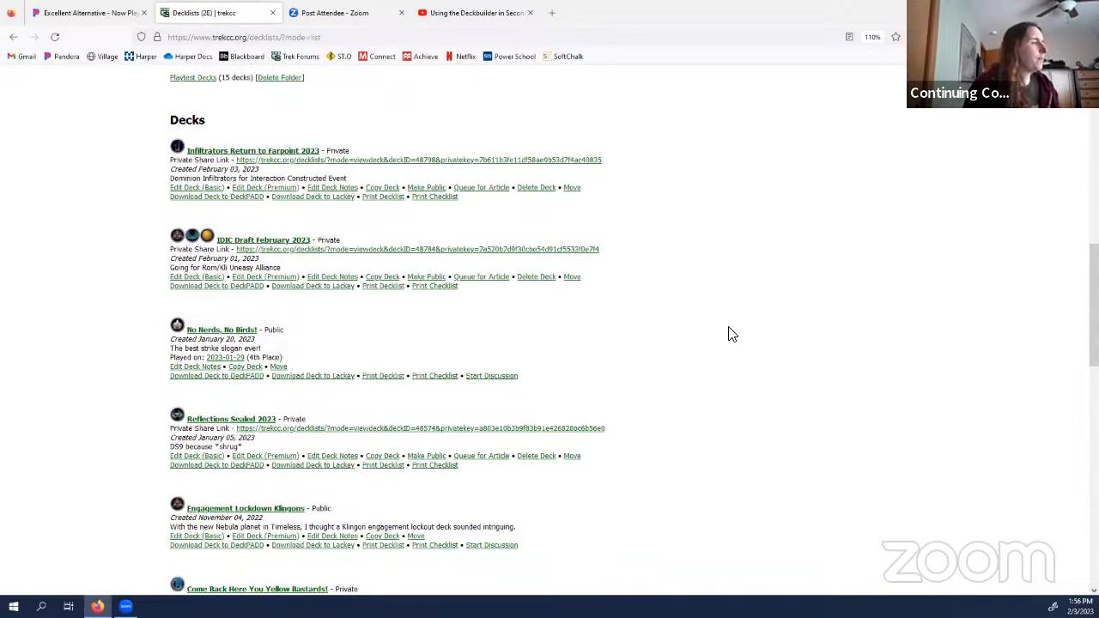
Step: Download the No Nerds, No Birds! deck in Lackey format and choose to save the file
scroll(730, 335, "down", 2)
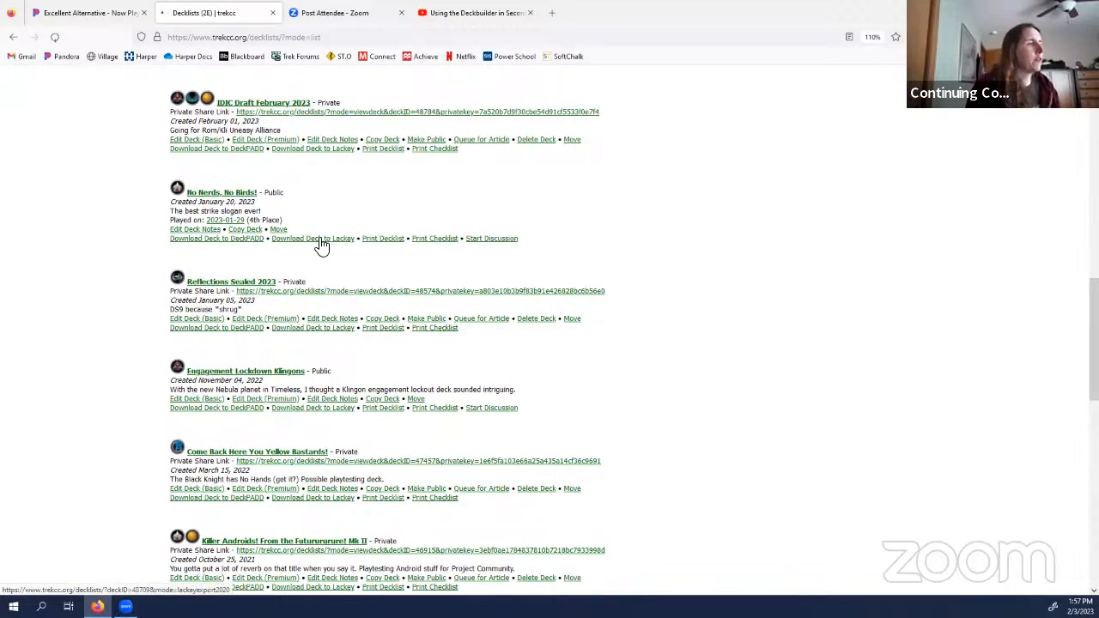
left_click(320, 240)
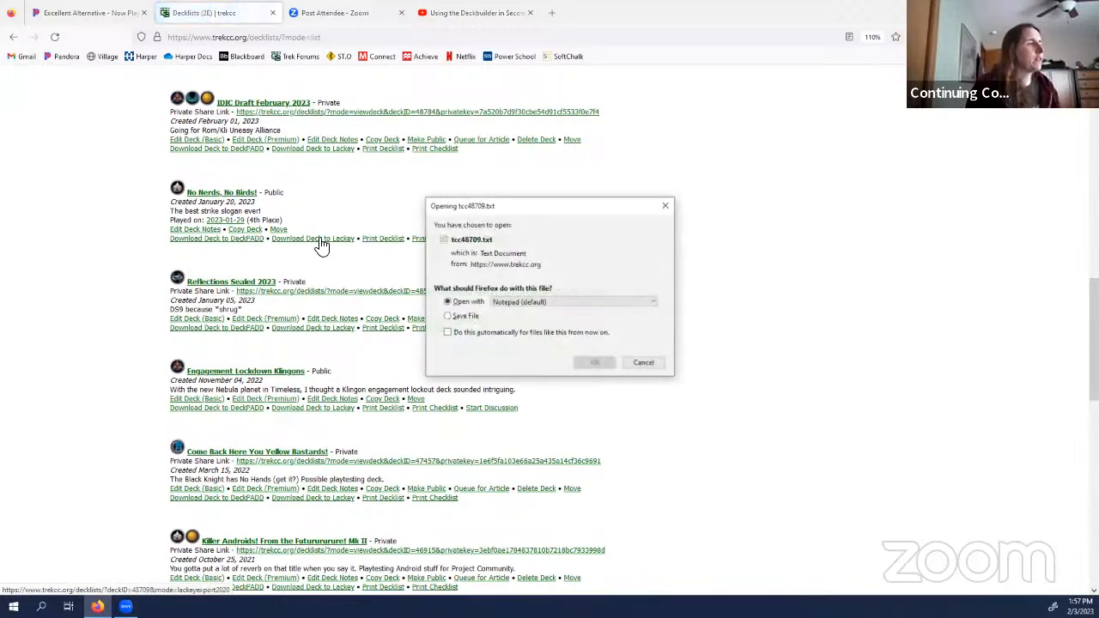
left_click(462, 316)
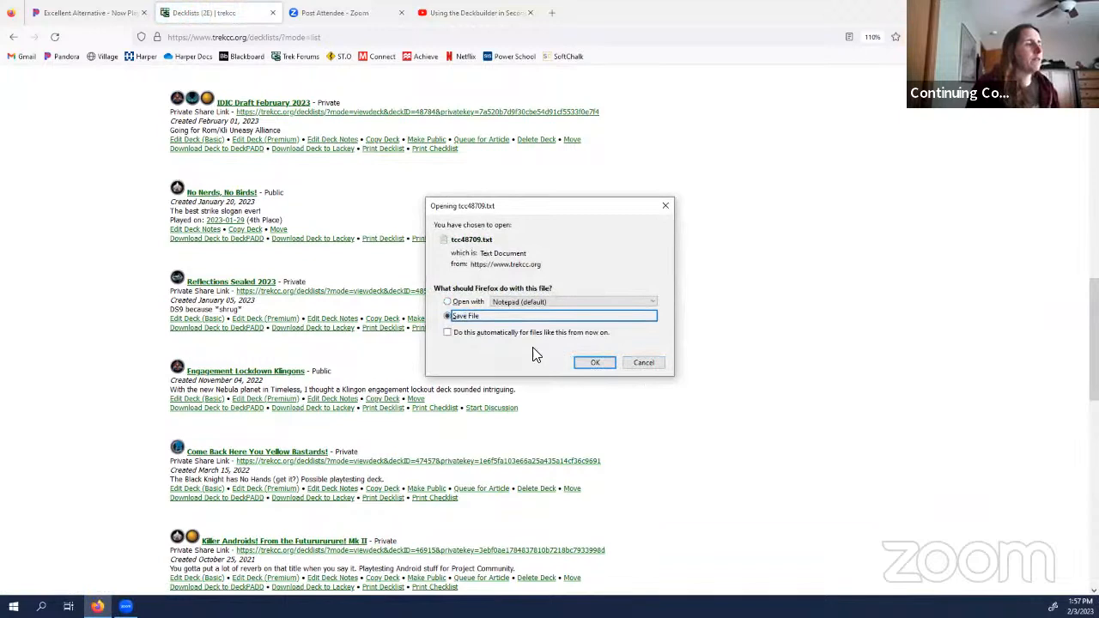
left_click(605, 366)
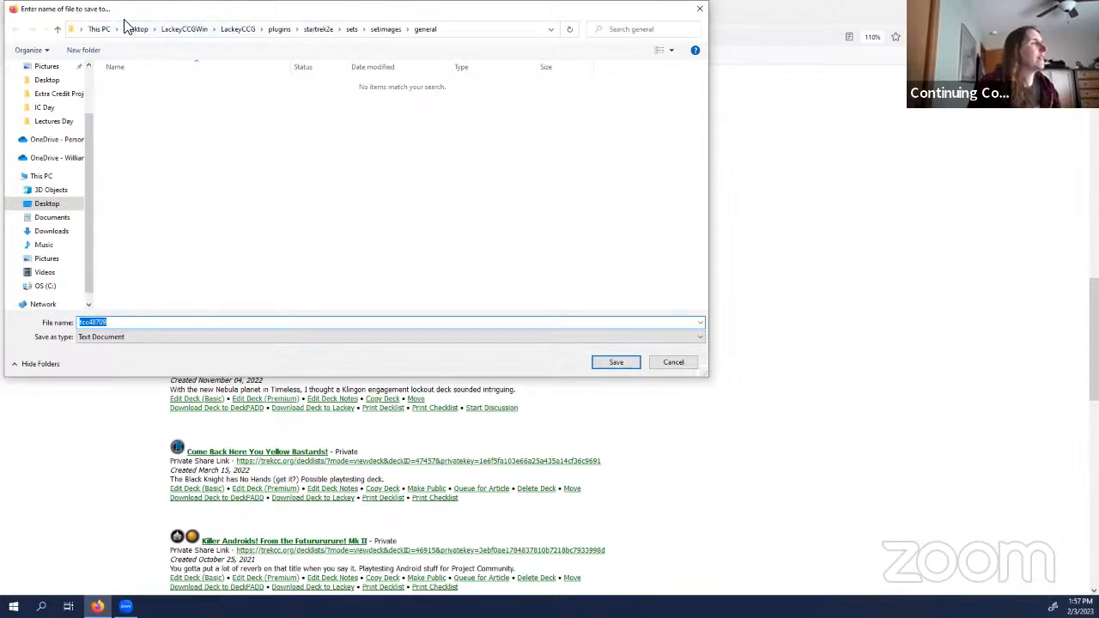
Step: Save the deck file as No Nerds No Birds in the startrek2e plugin's decks folder, replacing the existing file
left_click(317, 32)
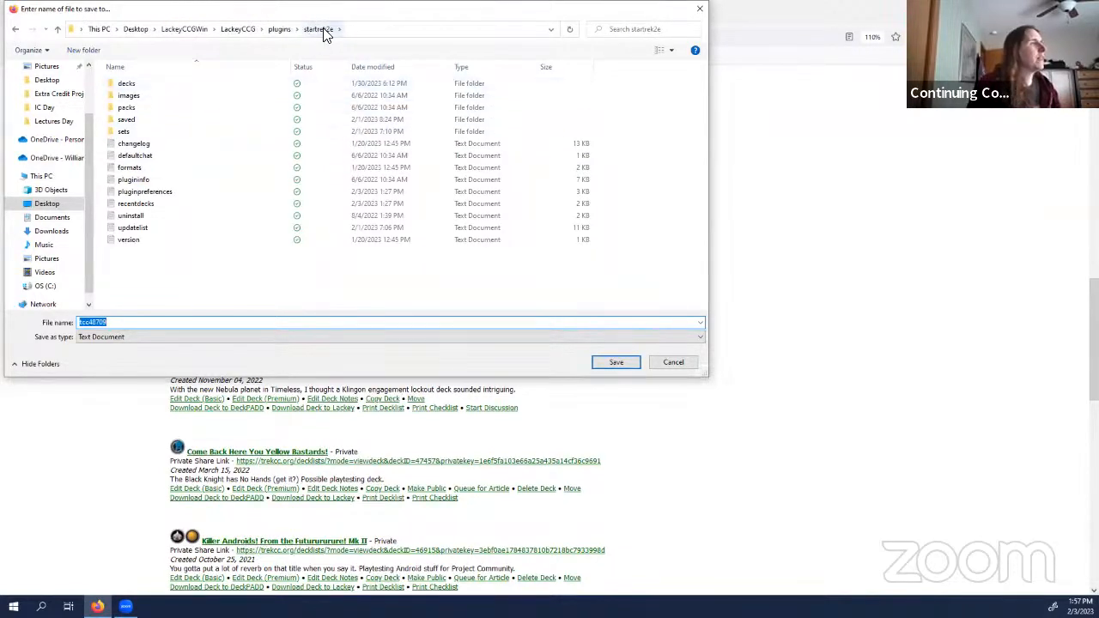
double_click(124, 83)
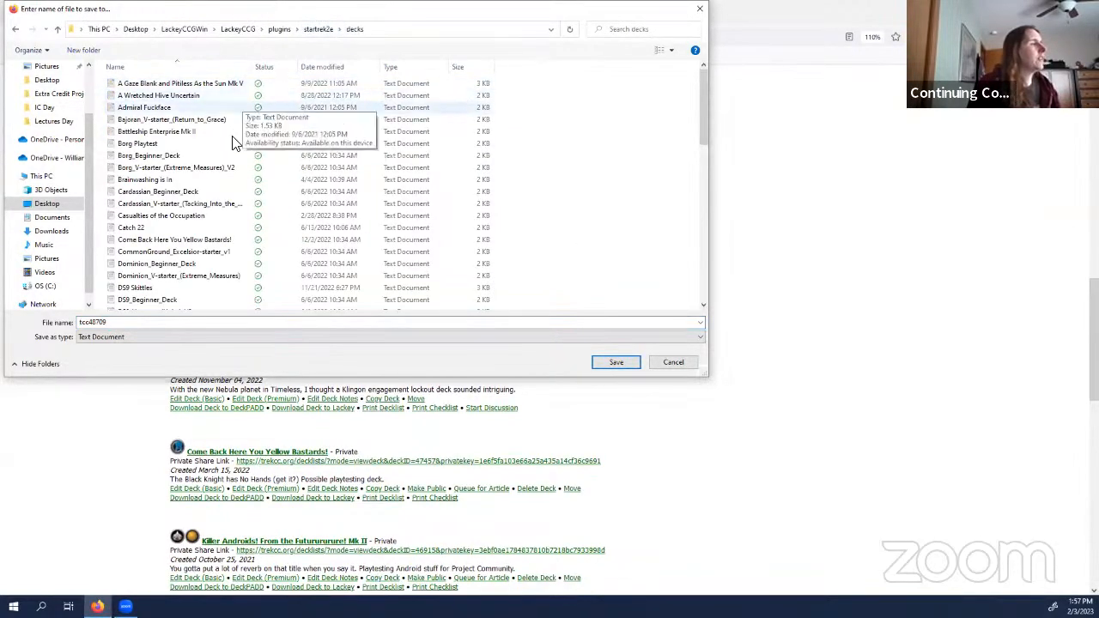
scroll(236, 143, "down", 1)
left_click(43, 323)
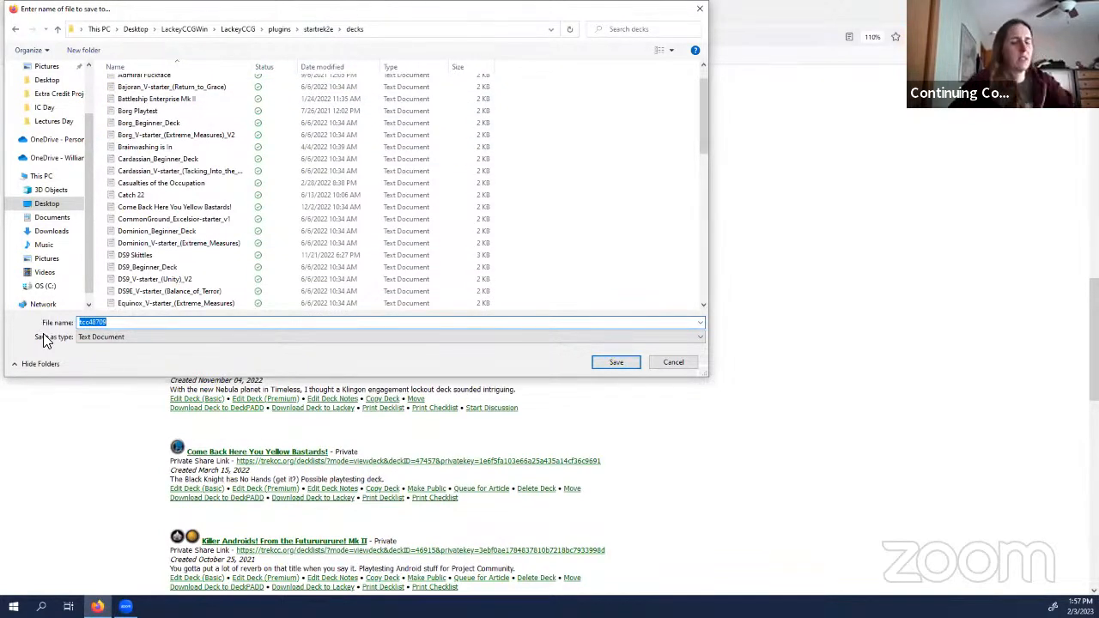
type("No N")
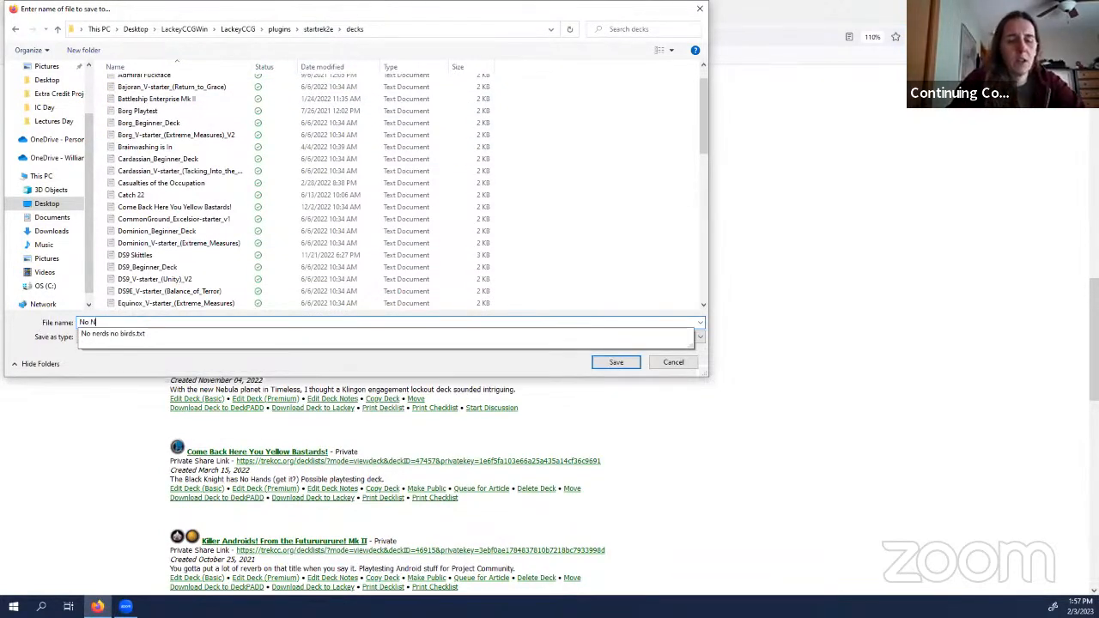
type("erds No Birds")
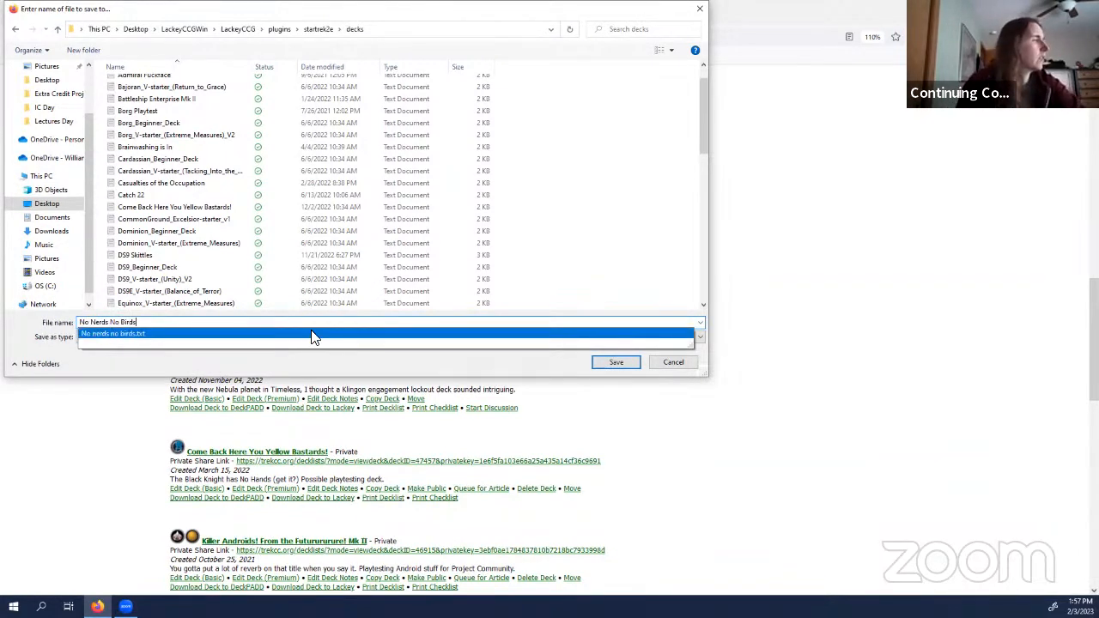
left_click(631, 363)
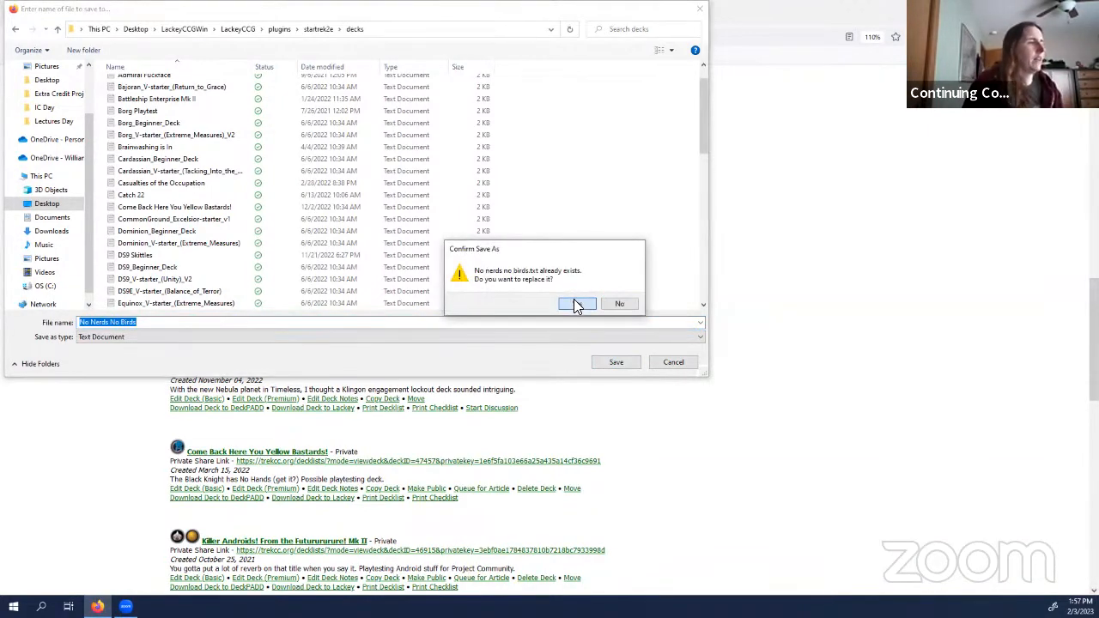
left_click(590, 305)
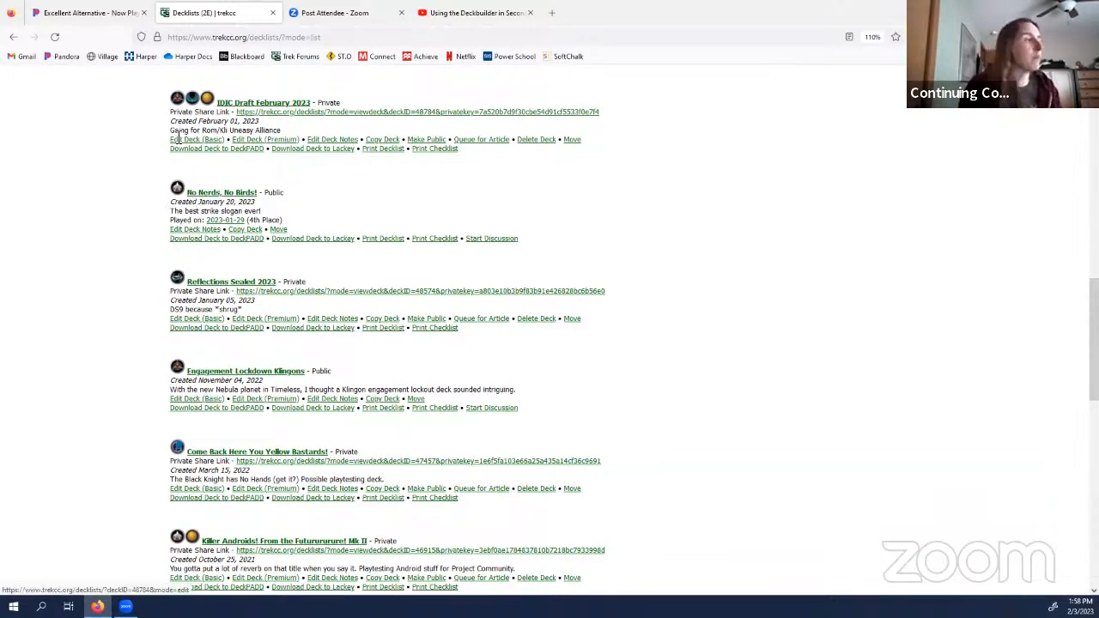
Step: Open the decklist print form for No Nerds, No Birds! and review its options, printable proxies and virtual cards
left_click(382, 239)
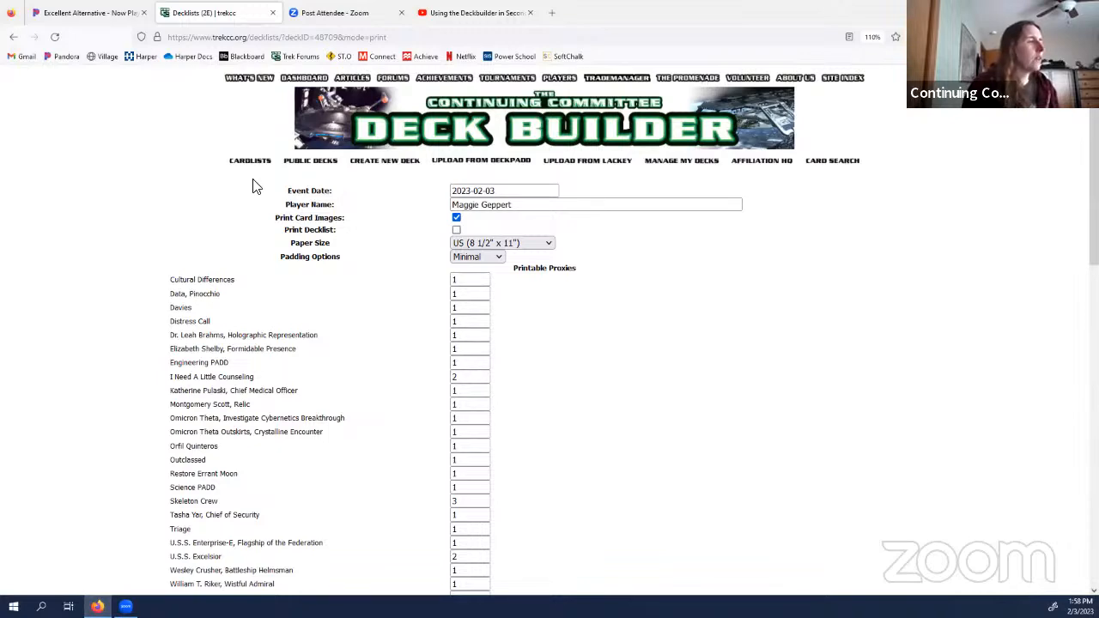
scroll(679, 308, "down", 3)
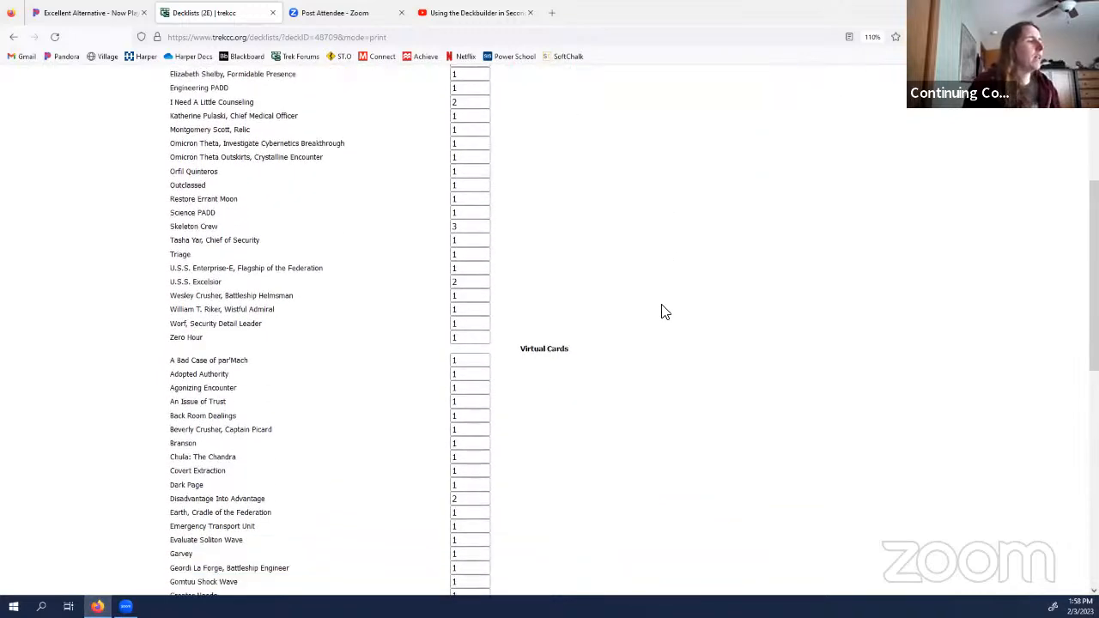
scroll(643, 328, "down", 6)
scroll(214, 387, "up", 1)
scroll(283, 287, "up", 15)
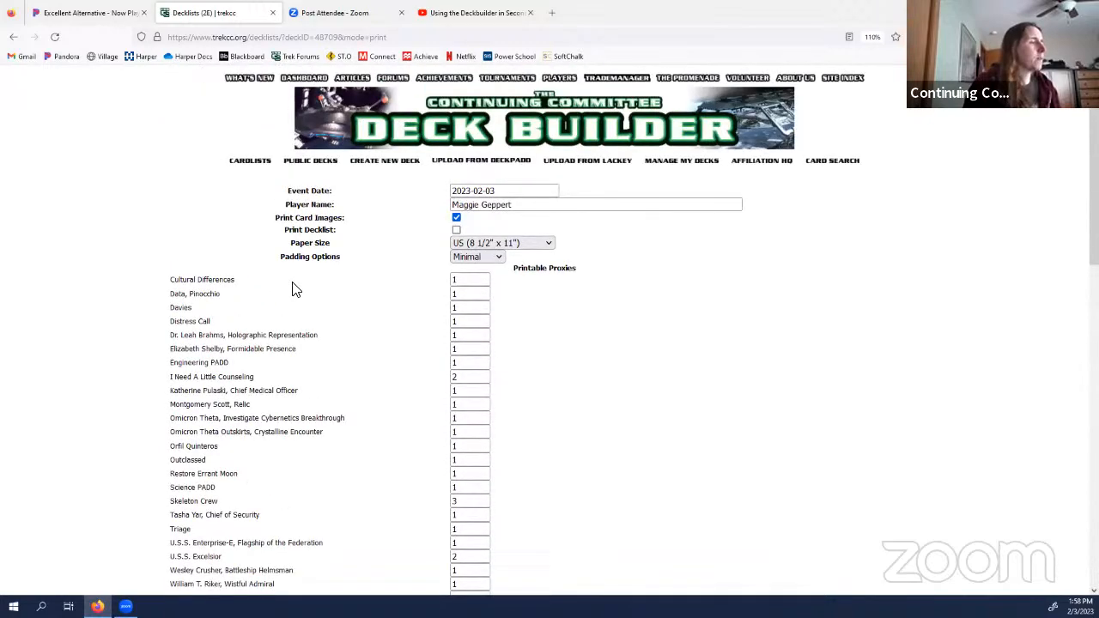
scroll(315, 282, "down", 2)
scroll(258, 280, "up", 2)
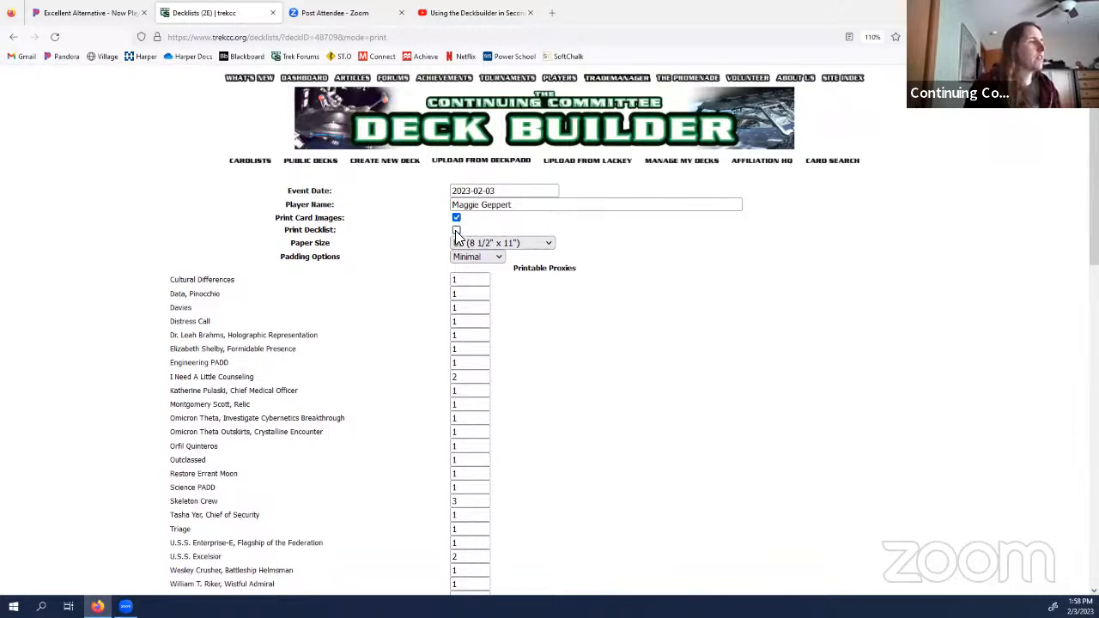
Step: Include the decklist alongside the card images and generate the printable document
left_click_drag(287, 230, 415, 242)
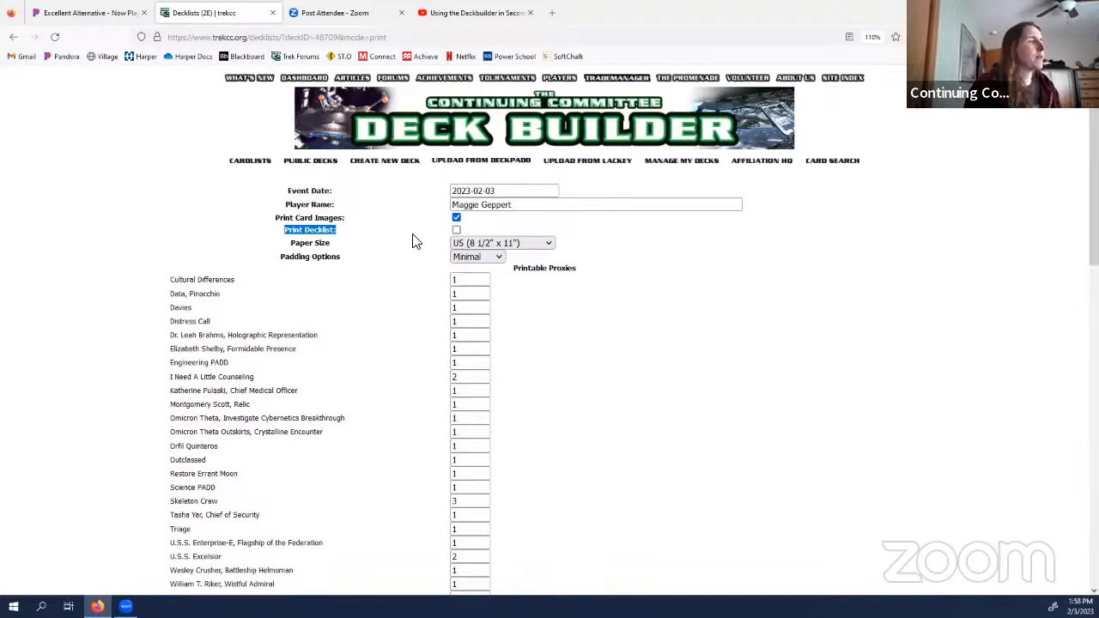
left_click(633, 278)
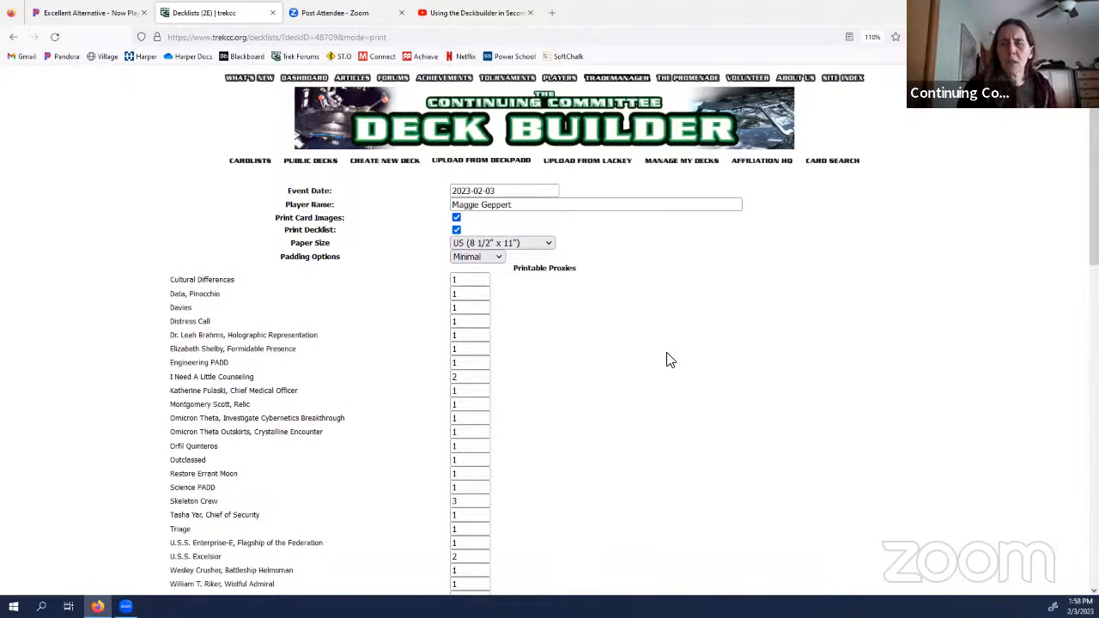
scroll(587, 309, "down", 3)
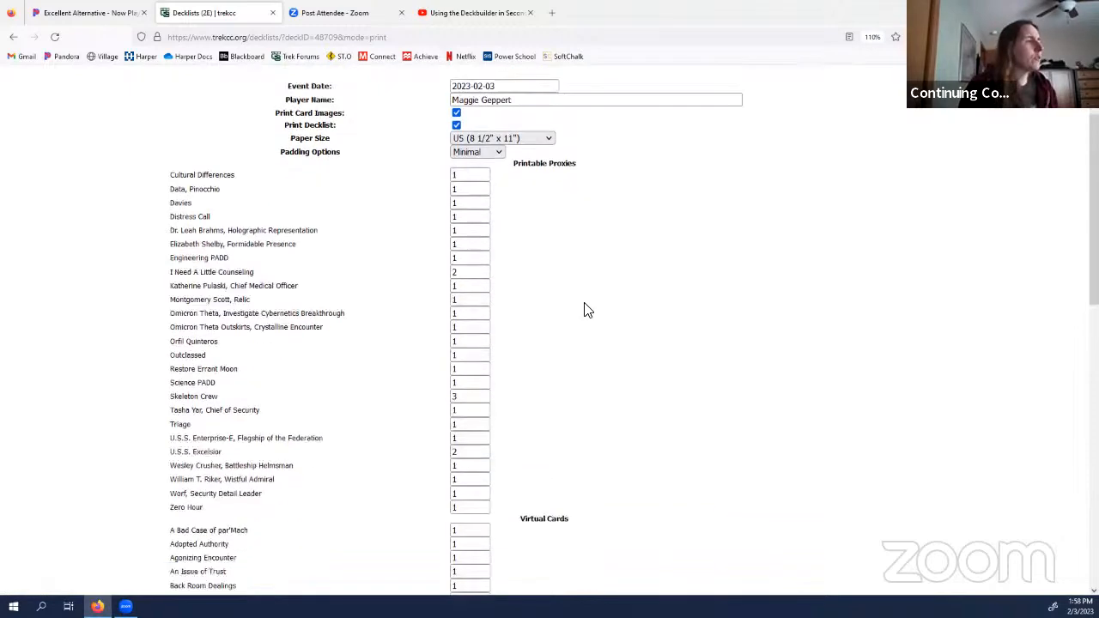
scroll(597, 306, "down", 6)
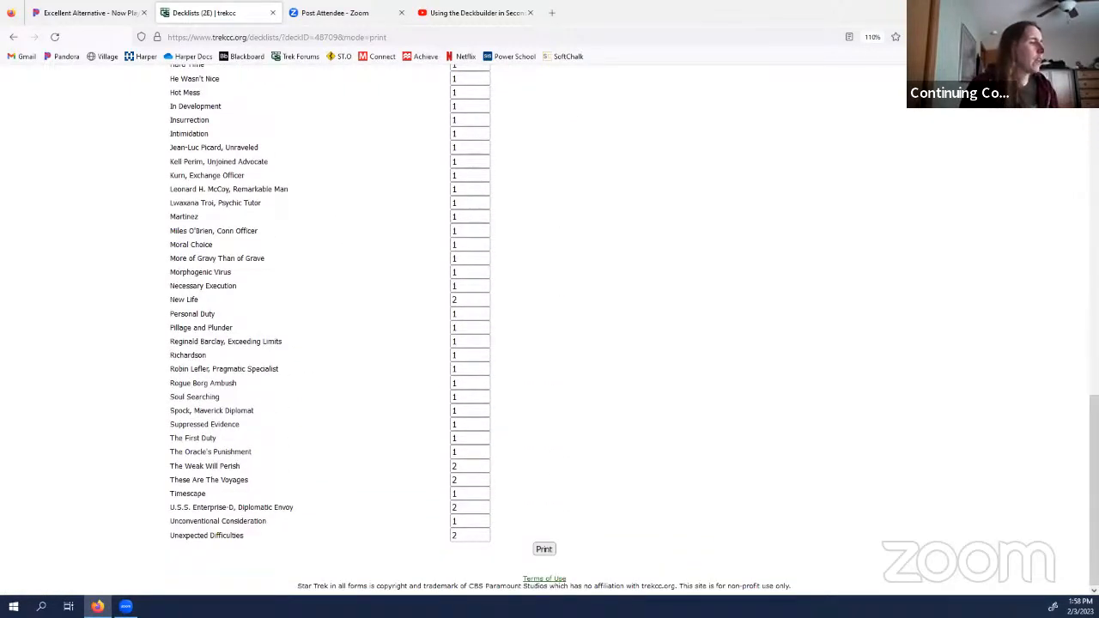
left_click(545, 549)
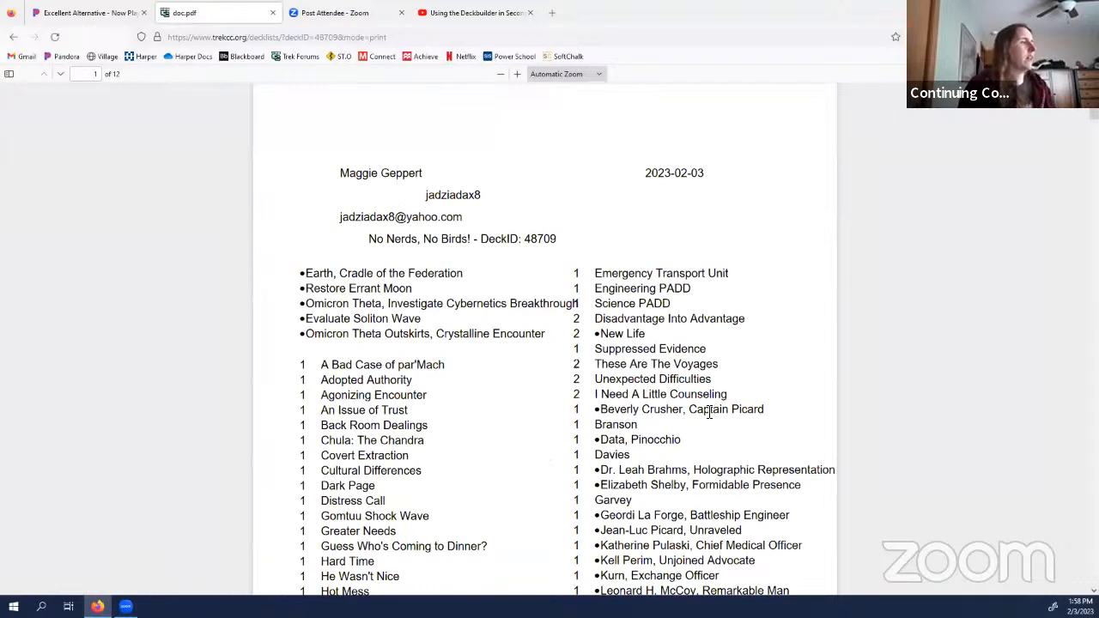
Step: Examine the generated PDF from the decklist pages through the printable card images to the last page
scroll(549, 266, "down", 10)
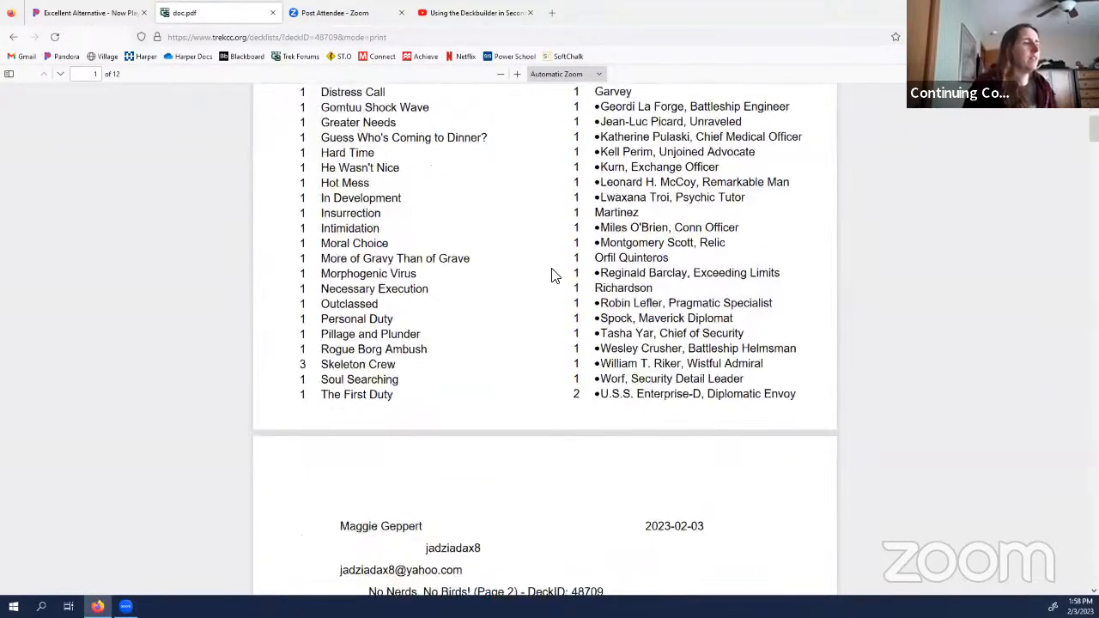
scroll(555, 271, "down", 10)
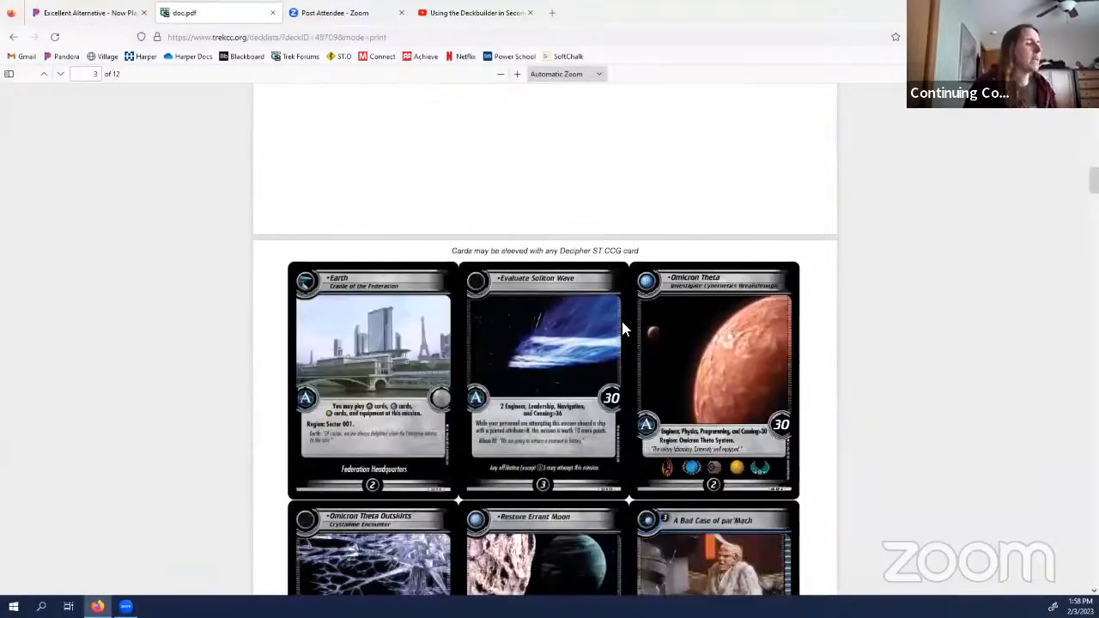
scroll(786, 440, "down", 3)
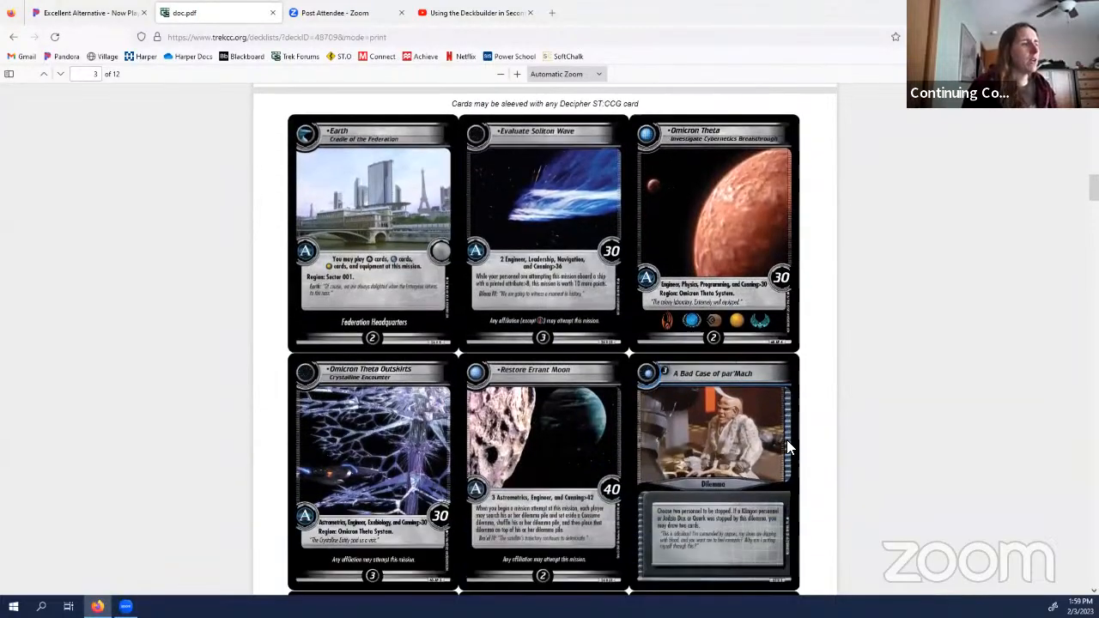
scroll(786, 439, "down", 7)
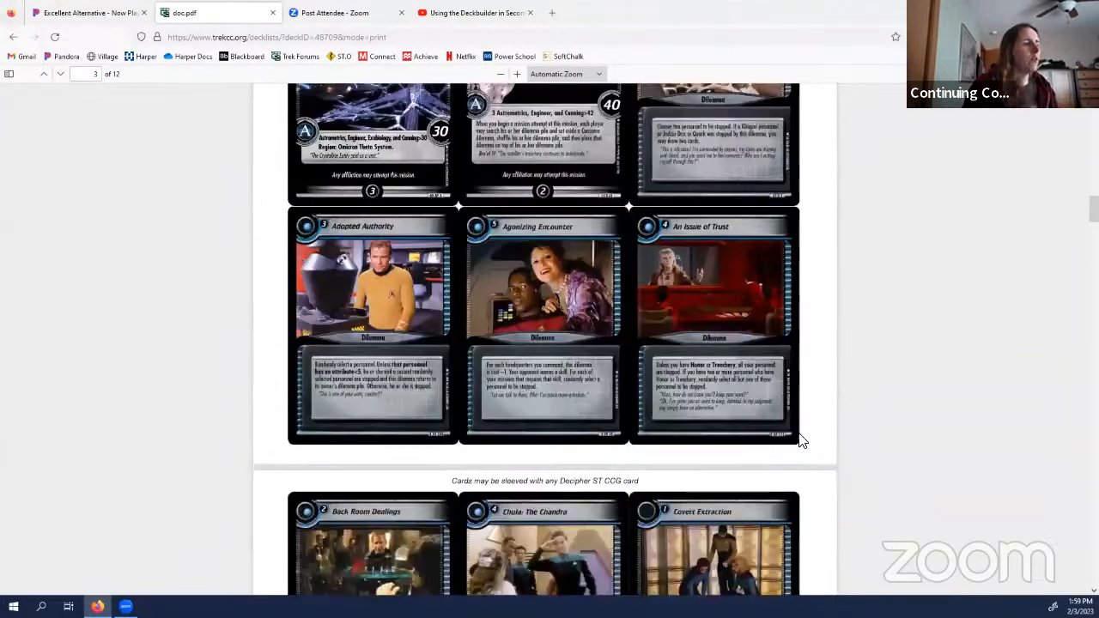
scroll(801, 442, "down", 12)
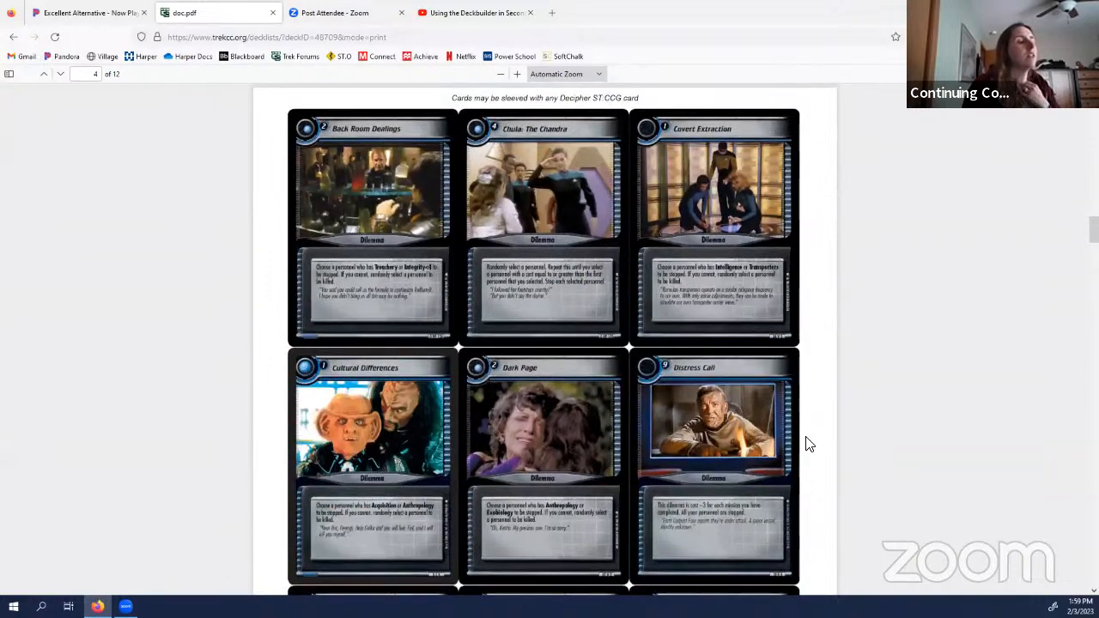
scroll(807, 438, "down", 6)
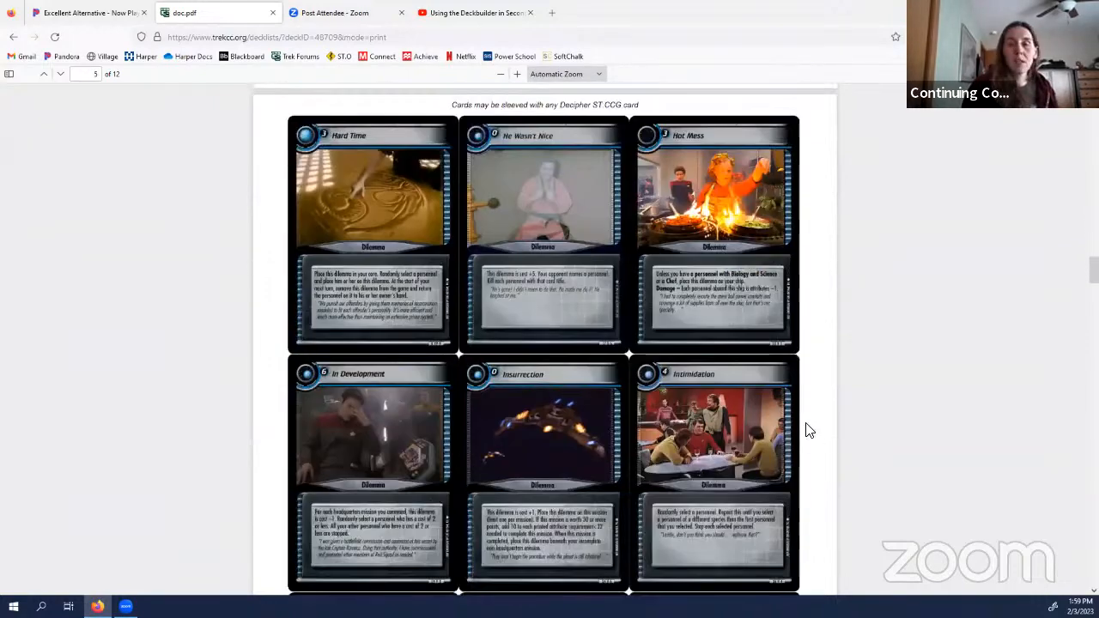
scroll(808, 427, "down", 7)
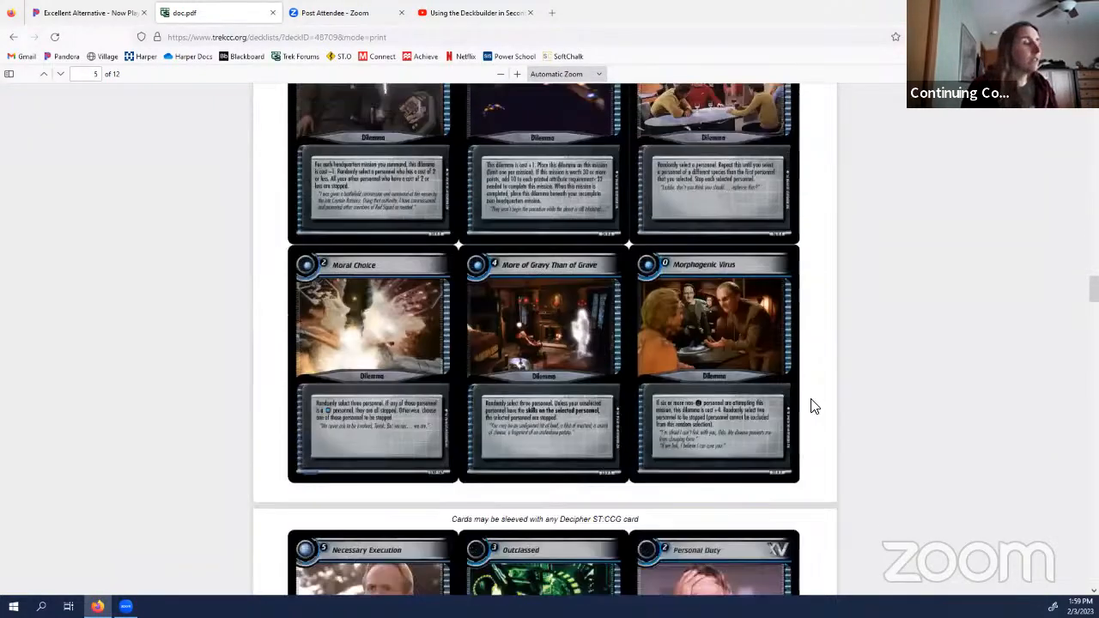
scroll(812, 401, "down", 15)
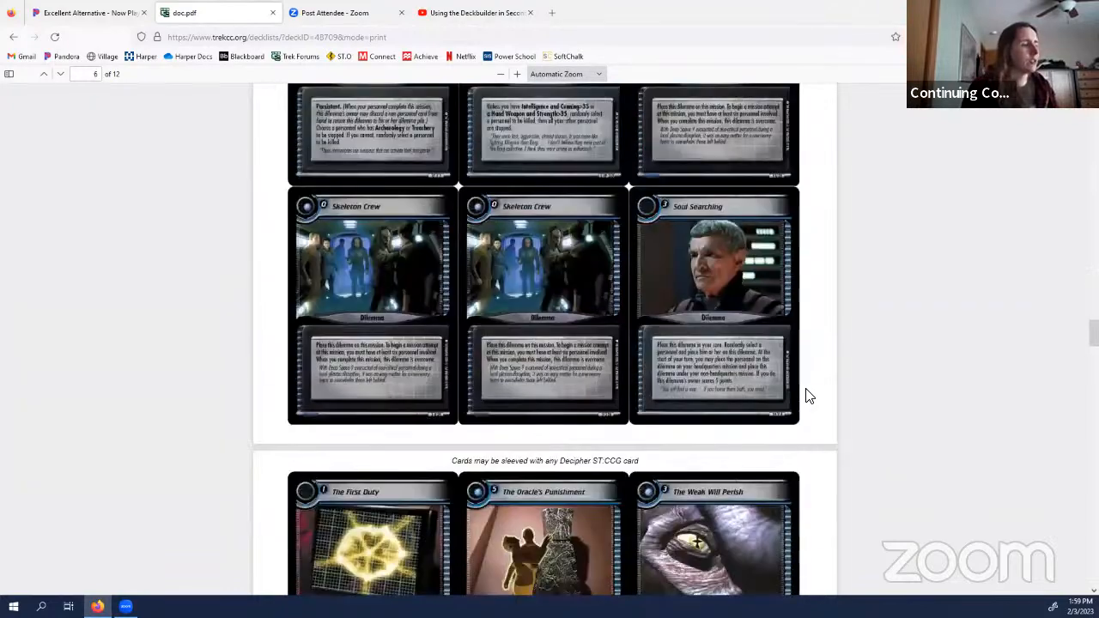
scroll(811, 396, "down", 17)
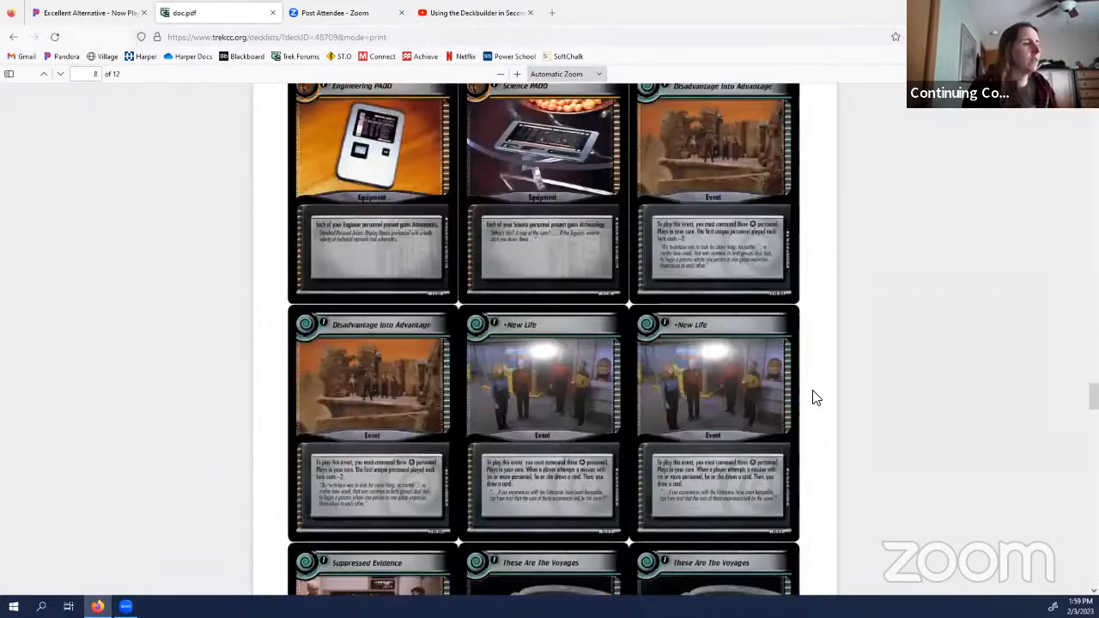
scroll(817, 398, "down", 15)
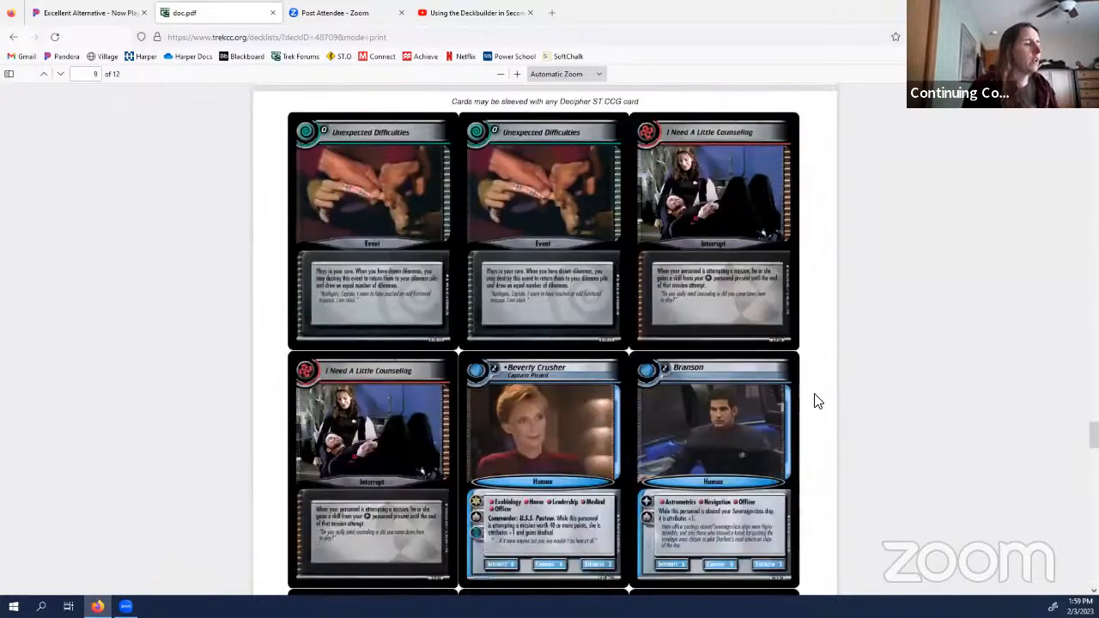
scroll(819, 400, "down", 10)
scroll(824, 402, "down", 15)
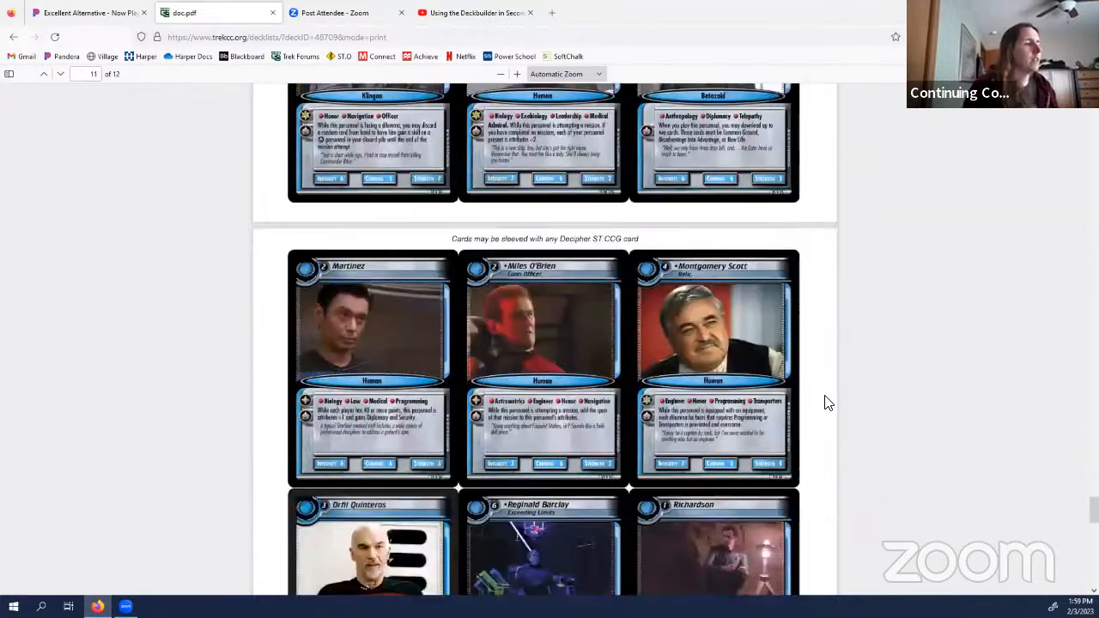
scroll(828, 408, "down", 15)
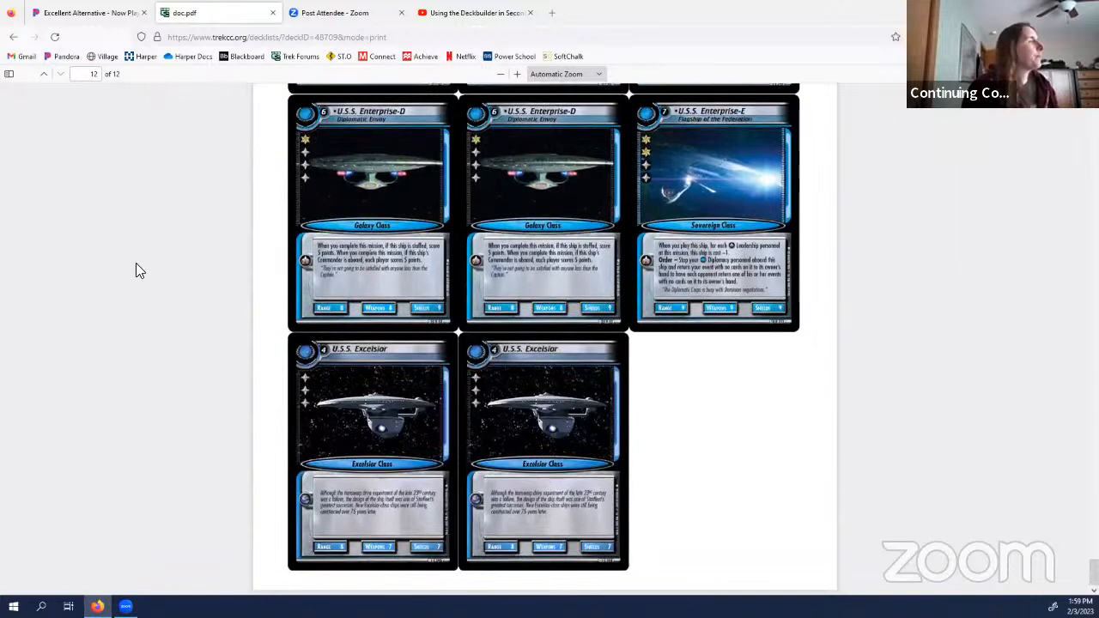
Step: Return from the PDF through the print form to the list of created decks
left_click(14, 37)
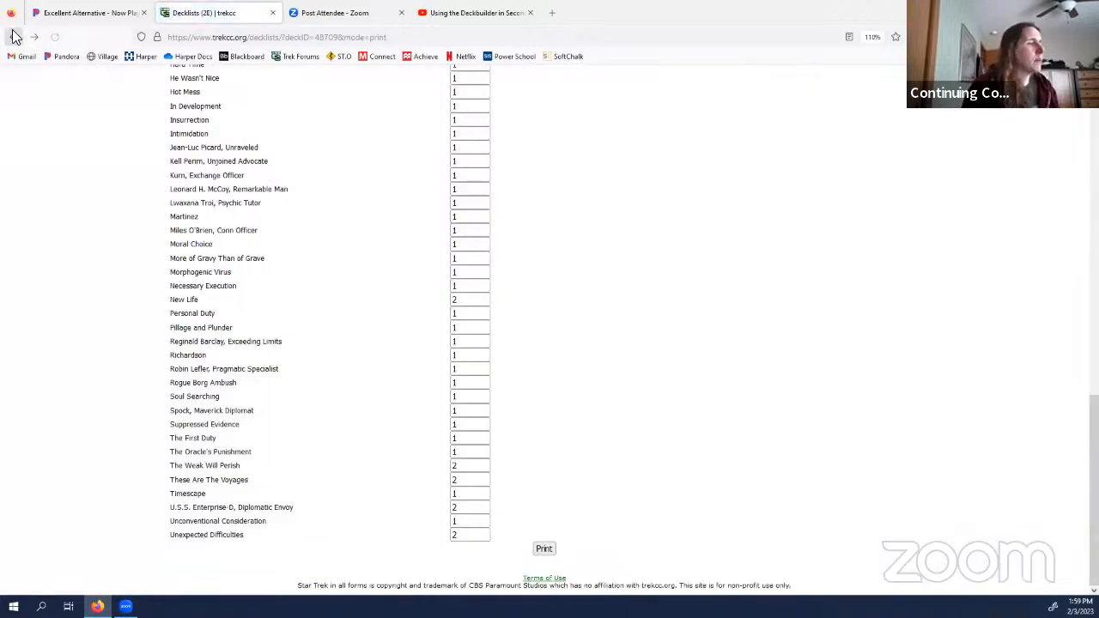
scroll(241, 299, "up", 20)
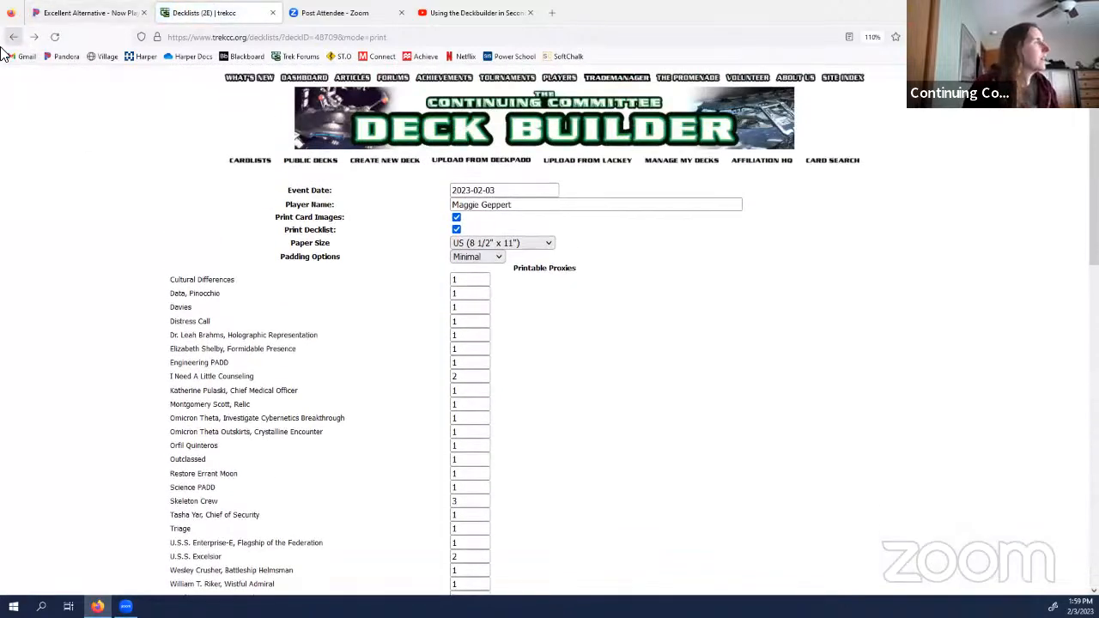
left_click(16, 37)
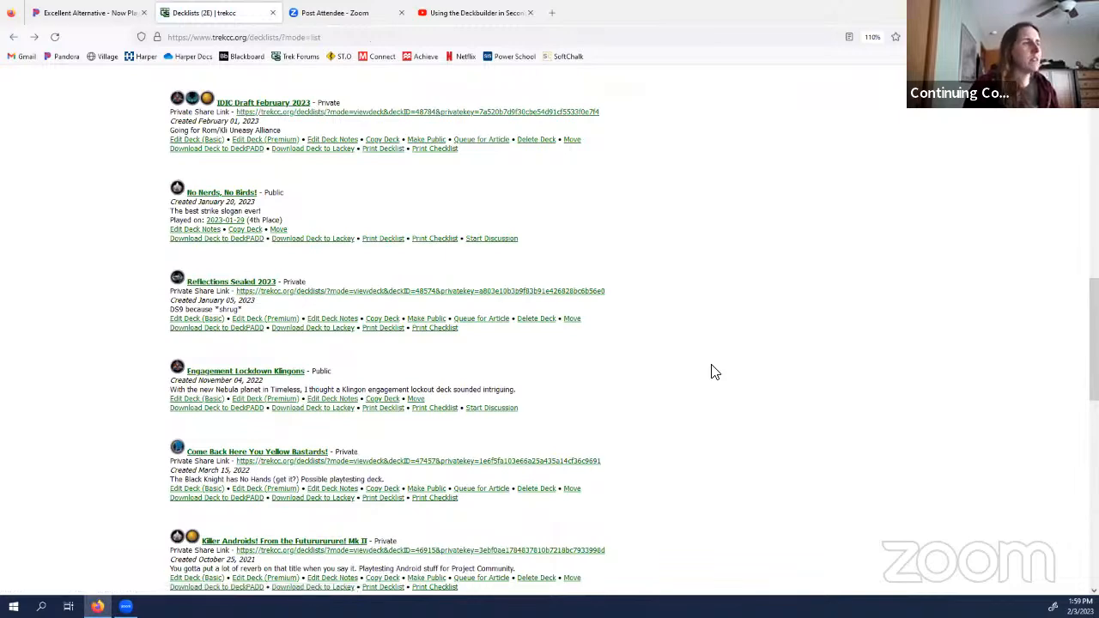
Step: Open the personal tournament record from the site's tournaments area and review it through the Tribbles tournament results for 2023
scroll(726, 370, "up", 15)
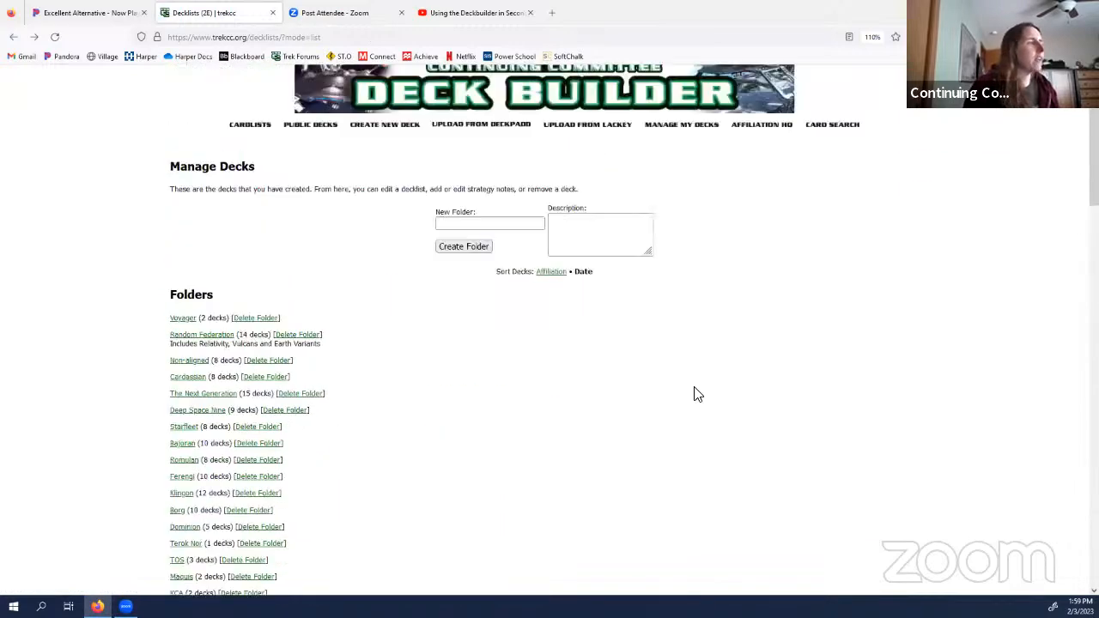
left_click(492, 127)
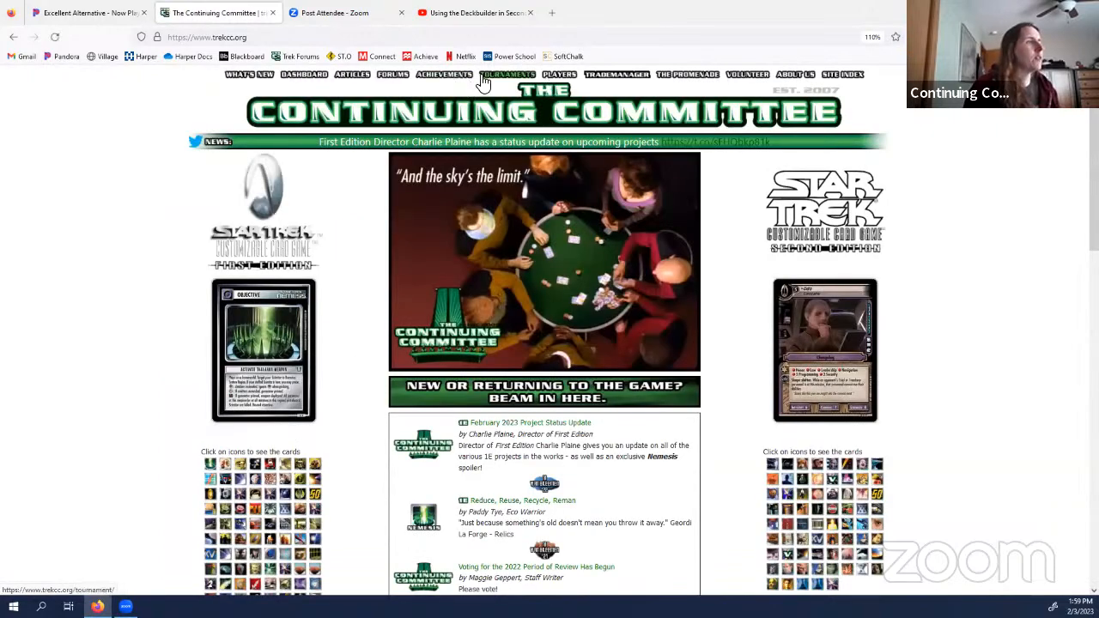
left_click(507, 75)
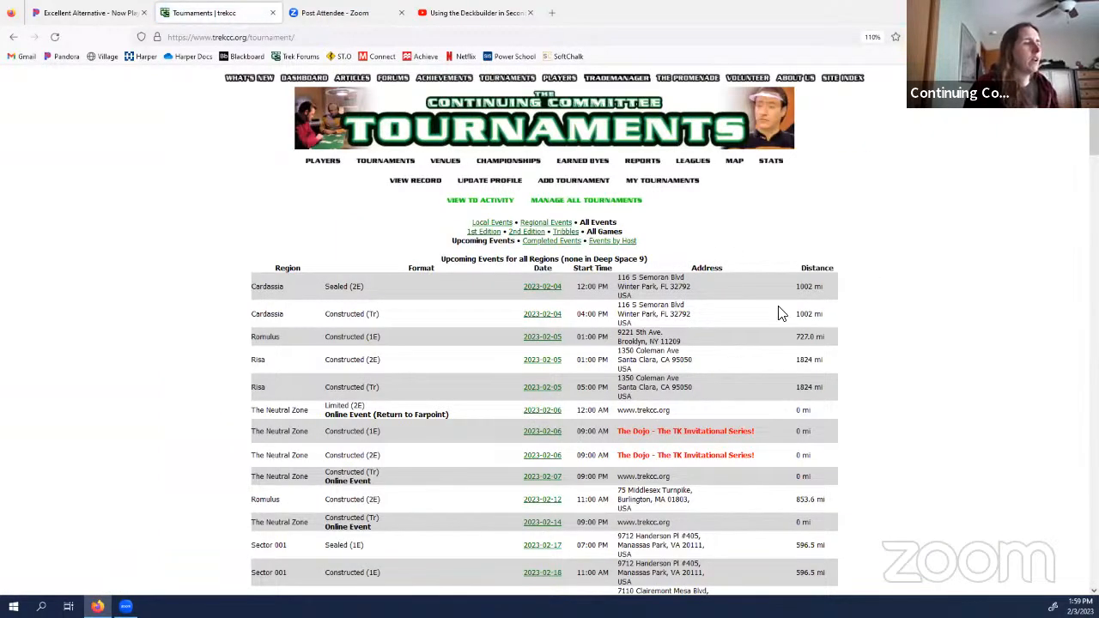
left_click(421, 181)
scroll(705, 352, "down", 6)
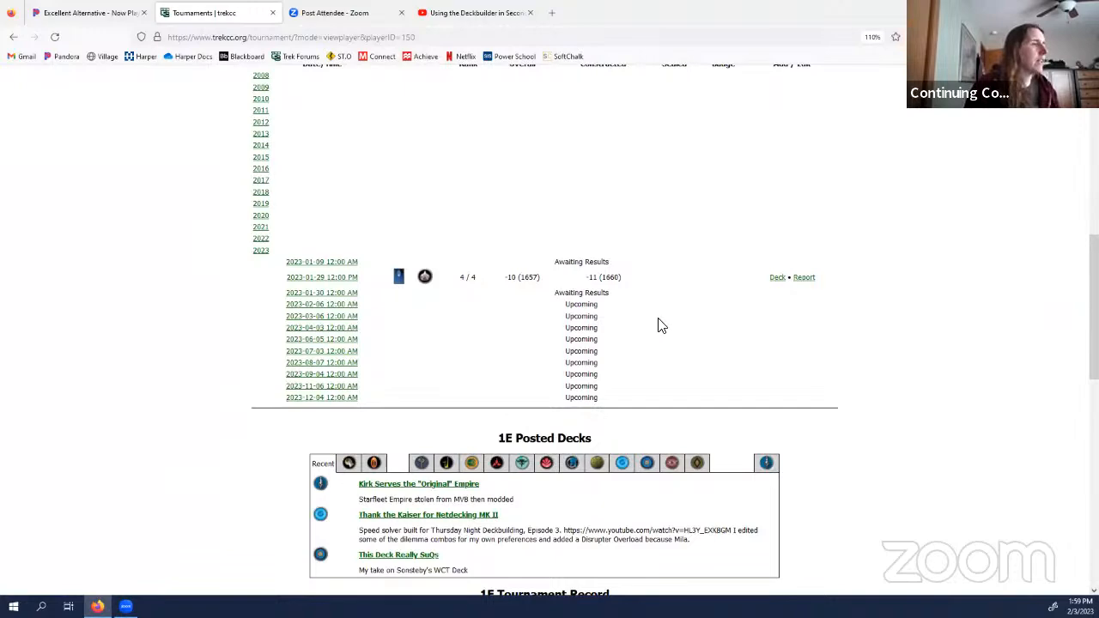
scroll(662, 326, "down", 9)
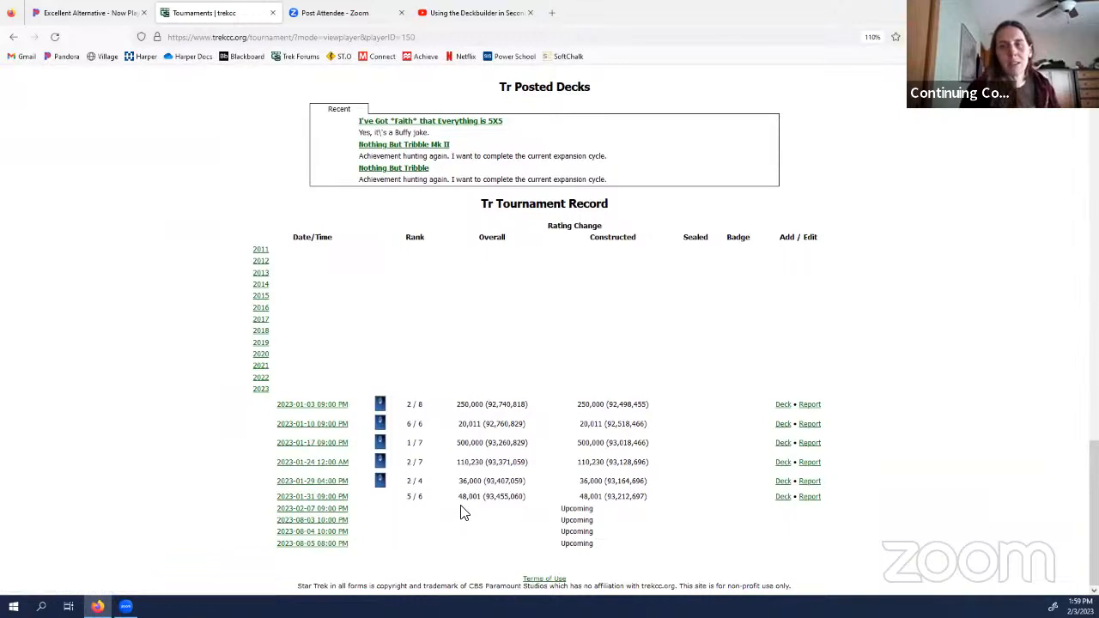
Step: View the results of the 2023-01-31 Tribbles tournament and return to the player's tournament record
left_click(321, 499)
scroll(667, 519, "down", 5)
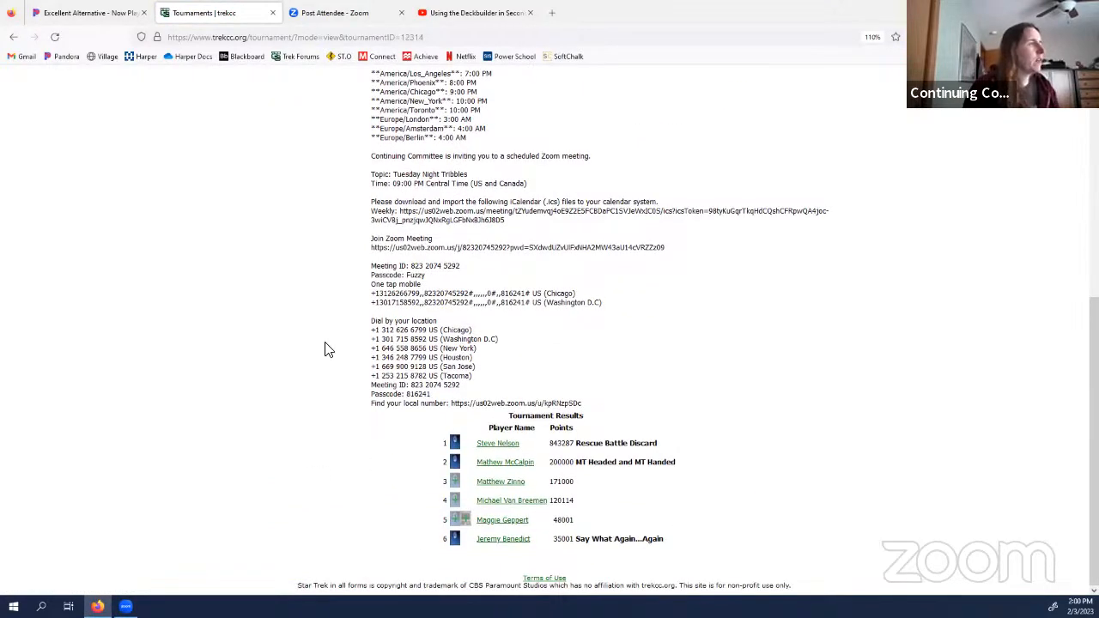
scroll(335, 339, "up", 5)
left_click(12, 37)
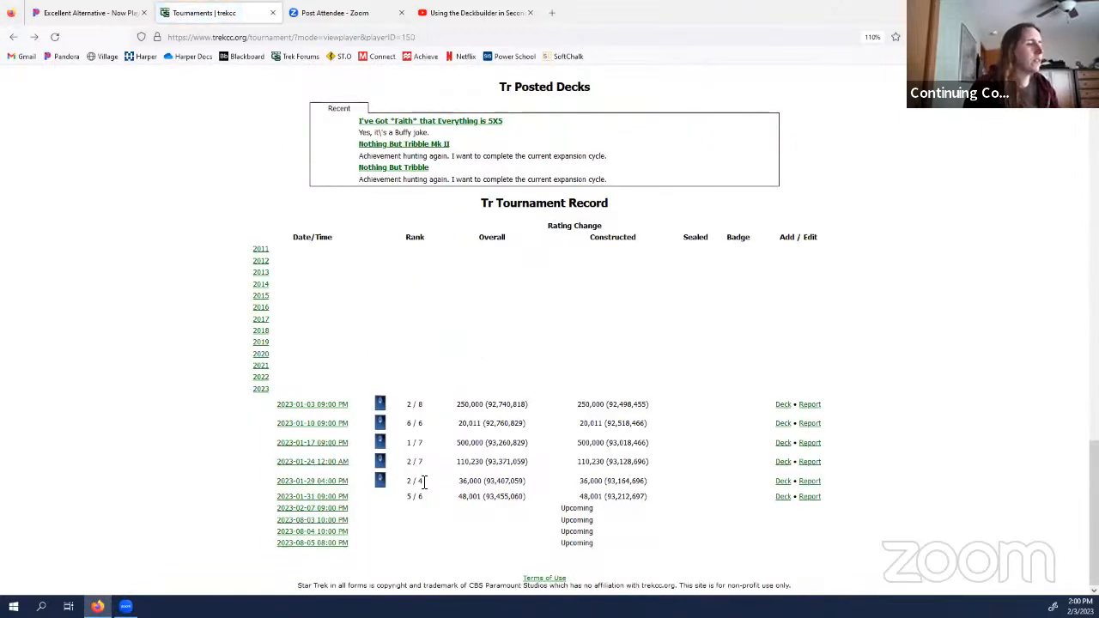
Step: Reopen the 2023-01-31 Tribbles tournament and open the deck selection for the player's own entry in the results
left_click(302, 496)
scroll(392, 464, "down", 4)
scroll(343, 455, "down", 3)
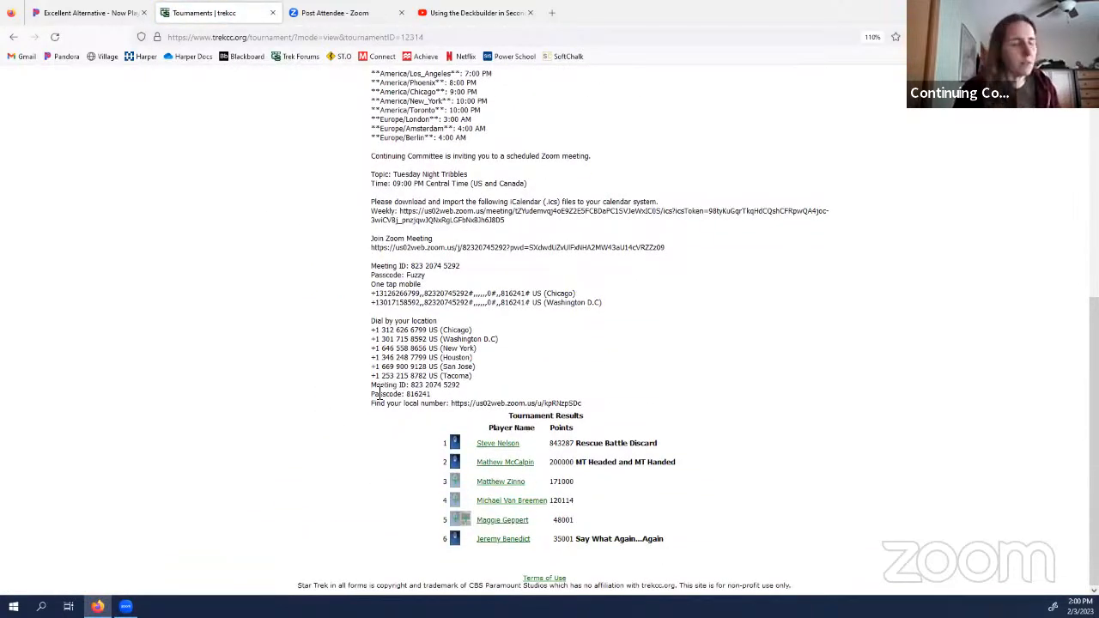
left_click(455, 522)
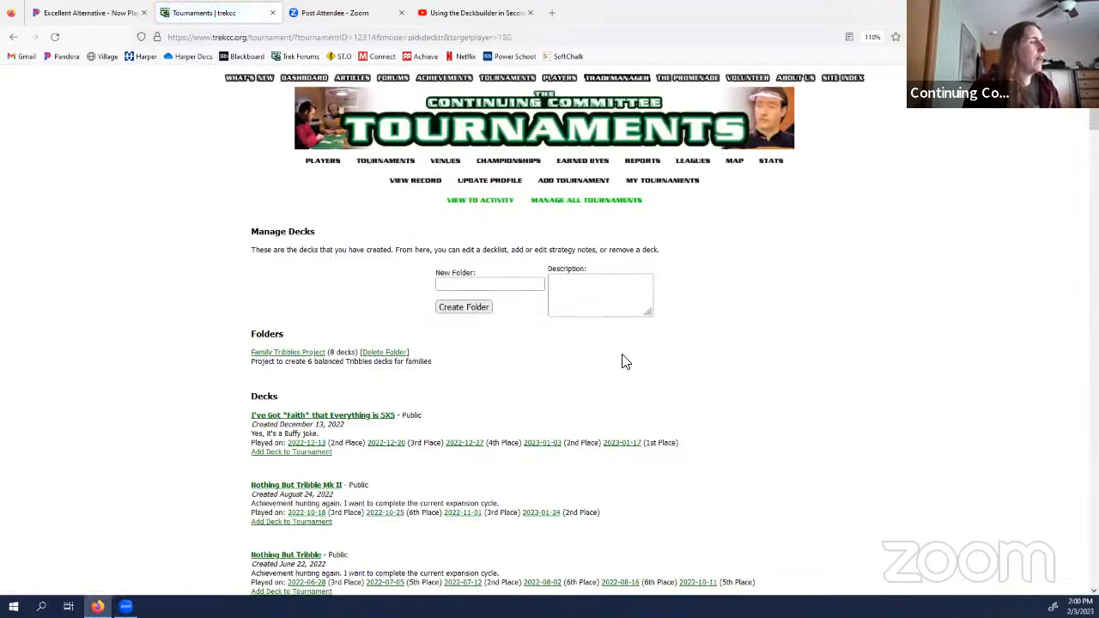
Step: Add the Nothing But Tribble Mk II deck to the tournament and check the player's entry in the results
scroll(752, 407, "down", 5)
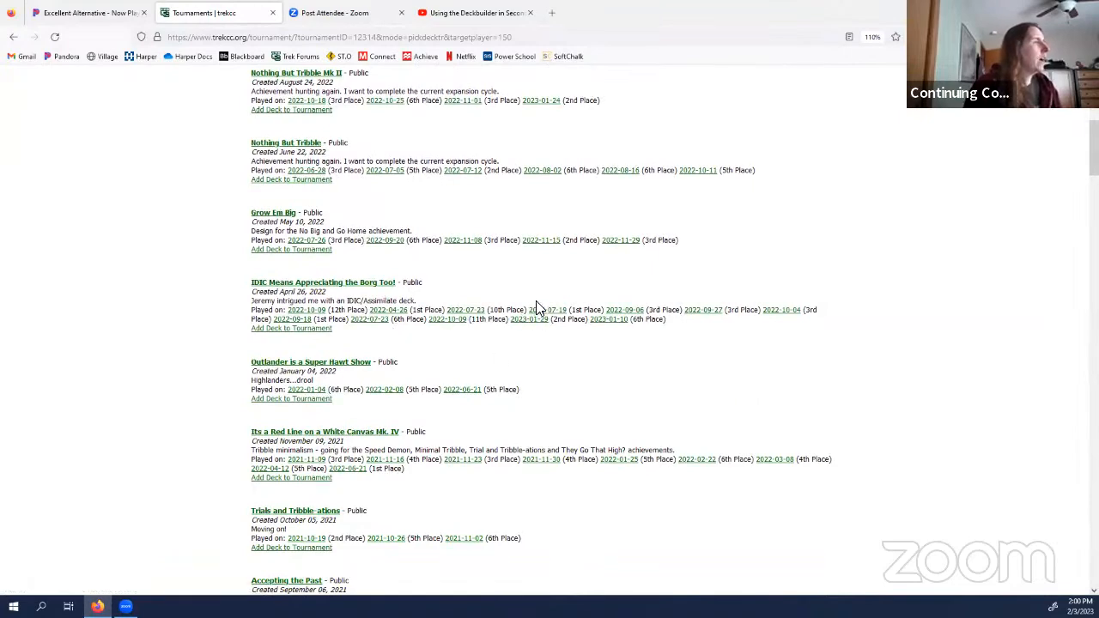
scroll(534, 305, "up", 2)
scroll(534, 305, "up", 1)
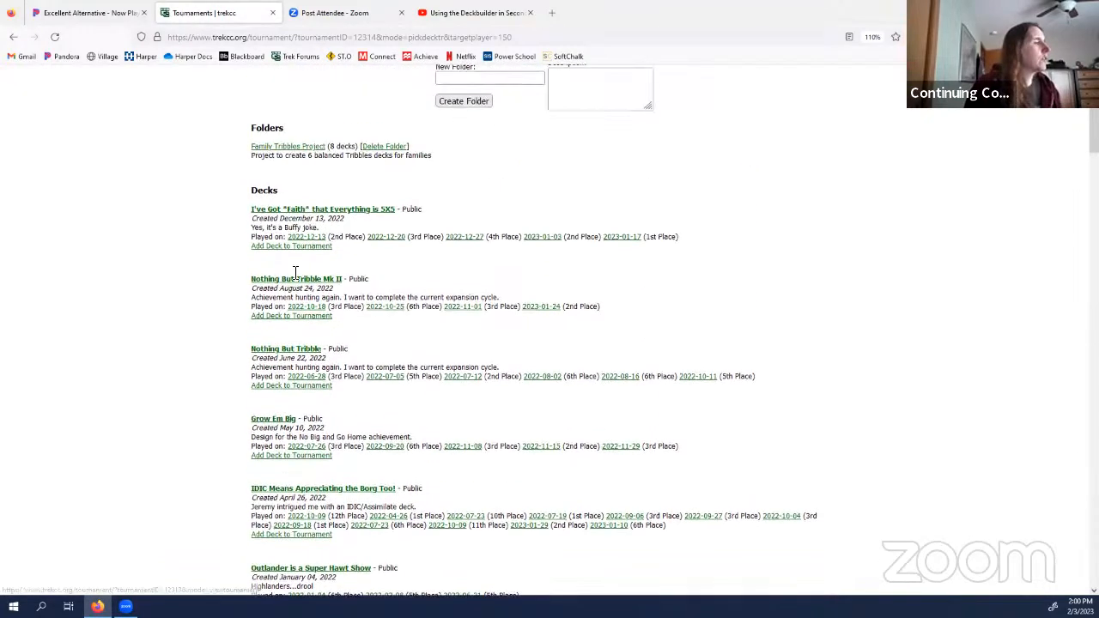
left_click(294, 318)
scroll(633, 363, "down", 4)
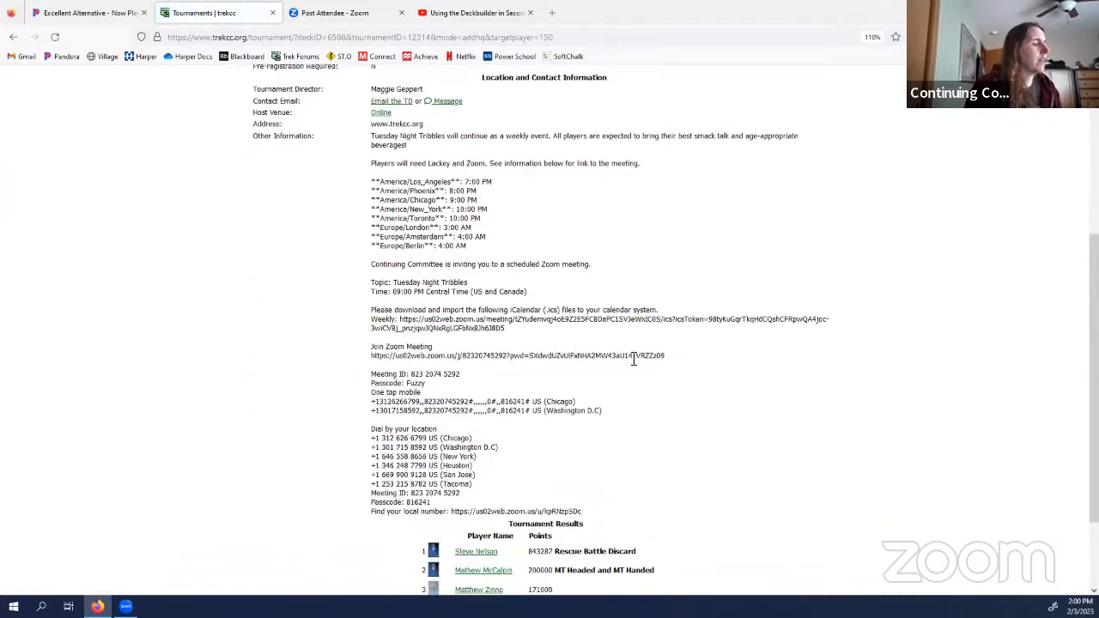
scroll(628, 368, "down", 1)
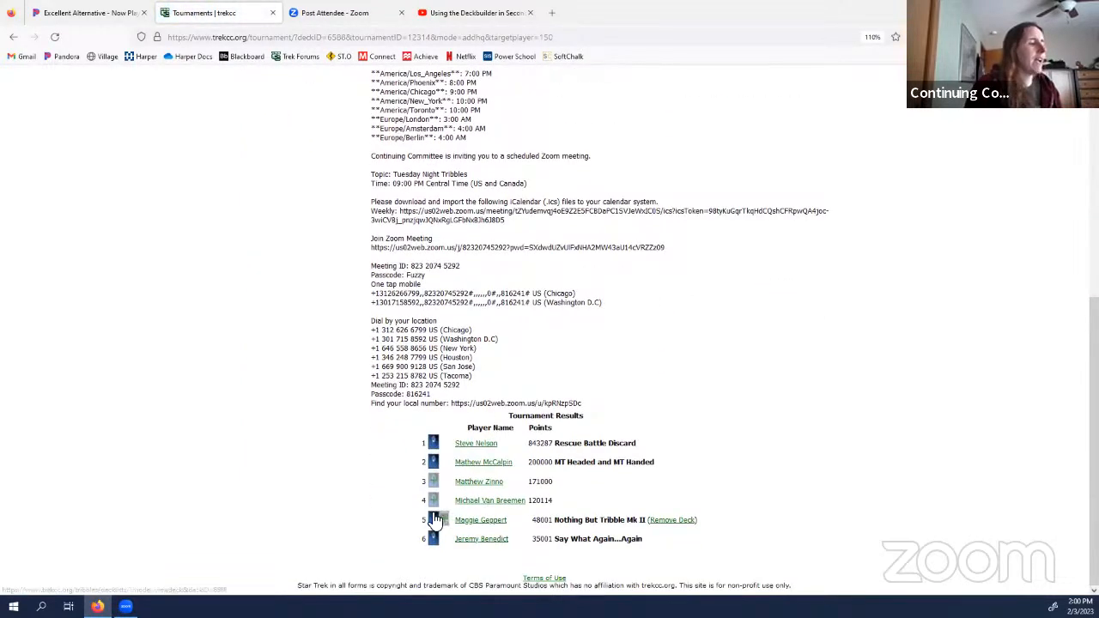
Step: List the completed tournaments, open the 2023-01-31 online Tribbles event and review its results
scroll(693, 437, "up", 3)
scroll(692, 437, "up", 2)
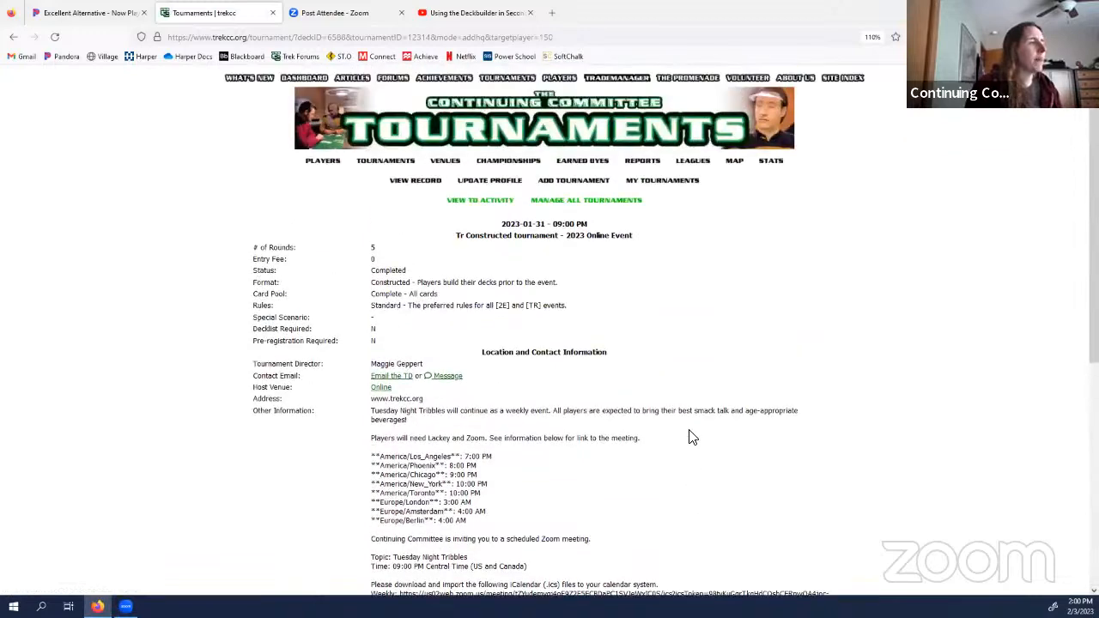
left_click(386, 167)
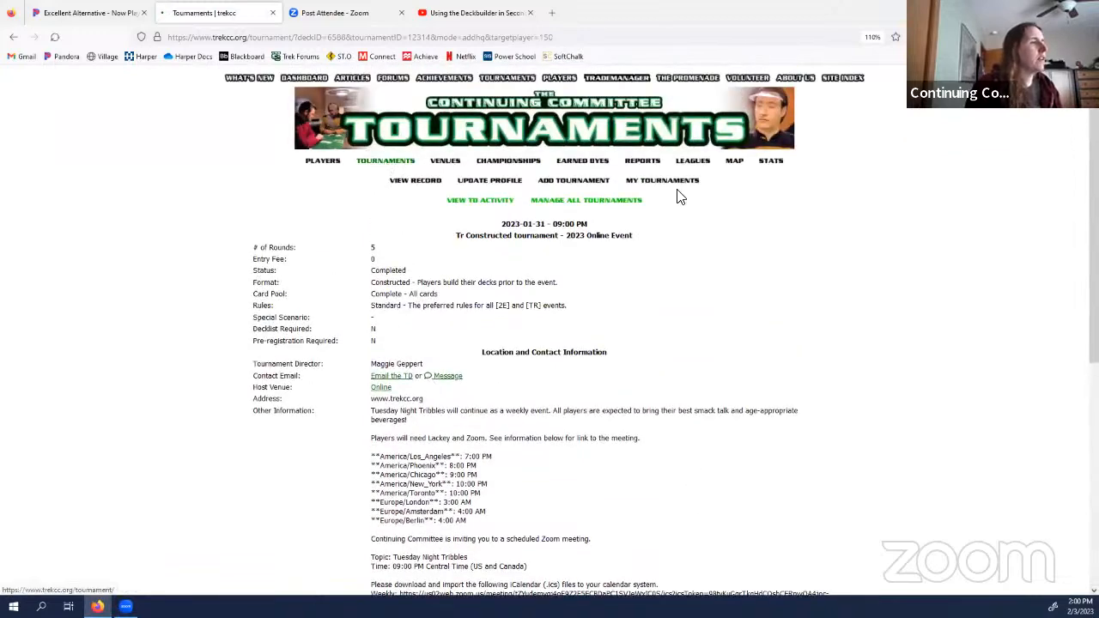
left_click(563, 242)
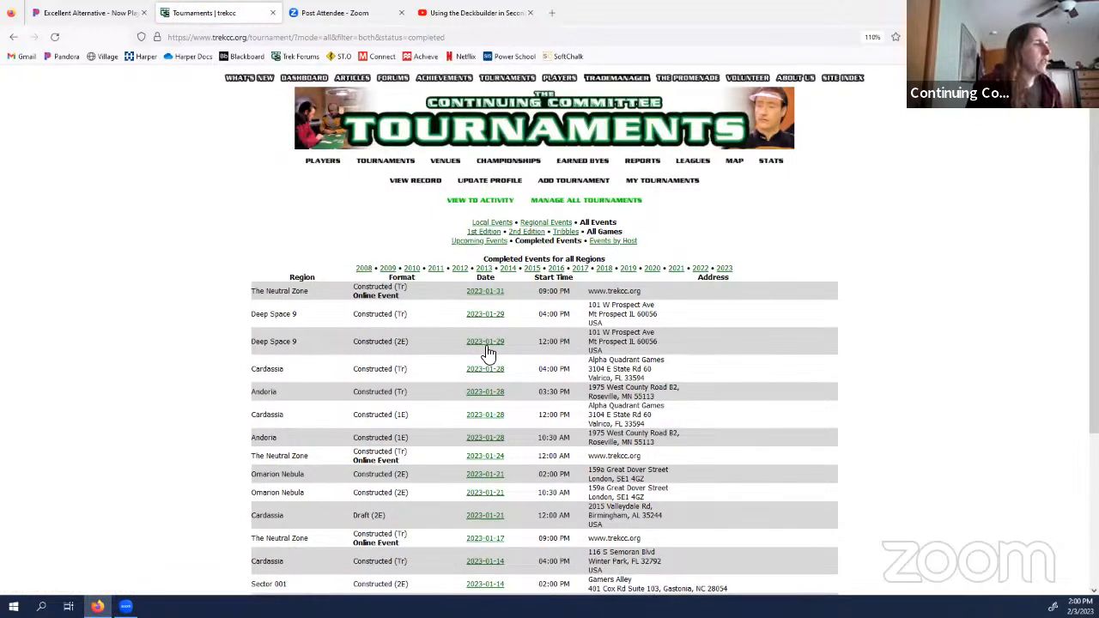
left_click(488, 292)
scroll(691, 379, "down", 5)
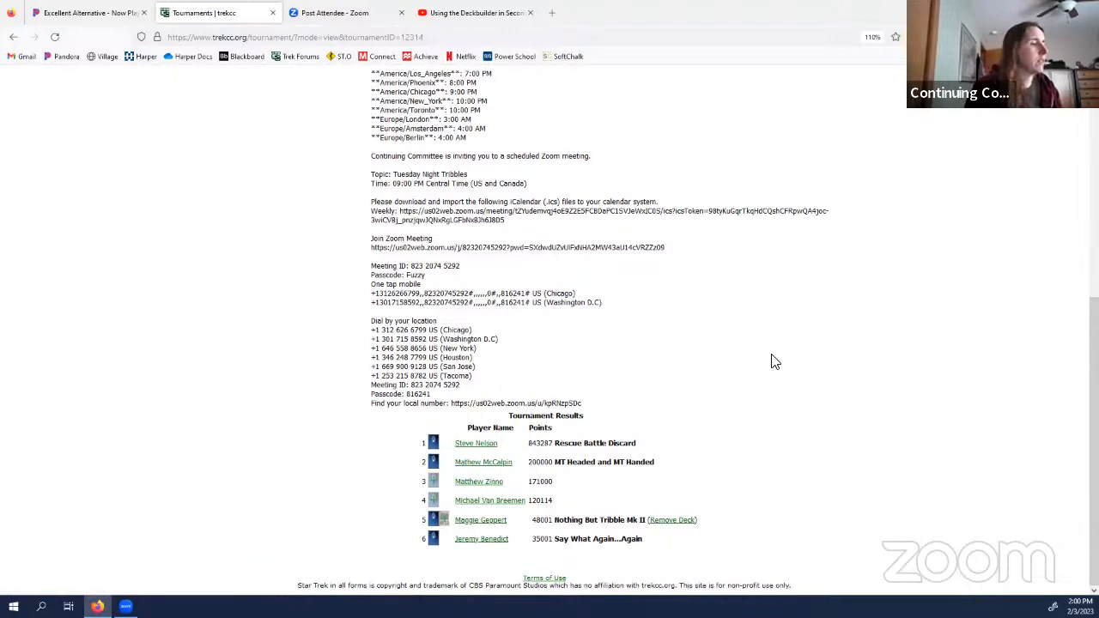
scroll(772, 361, "up", 5)
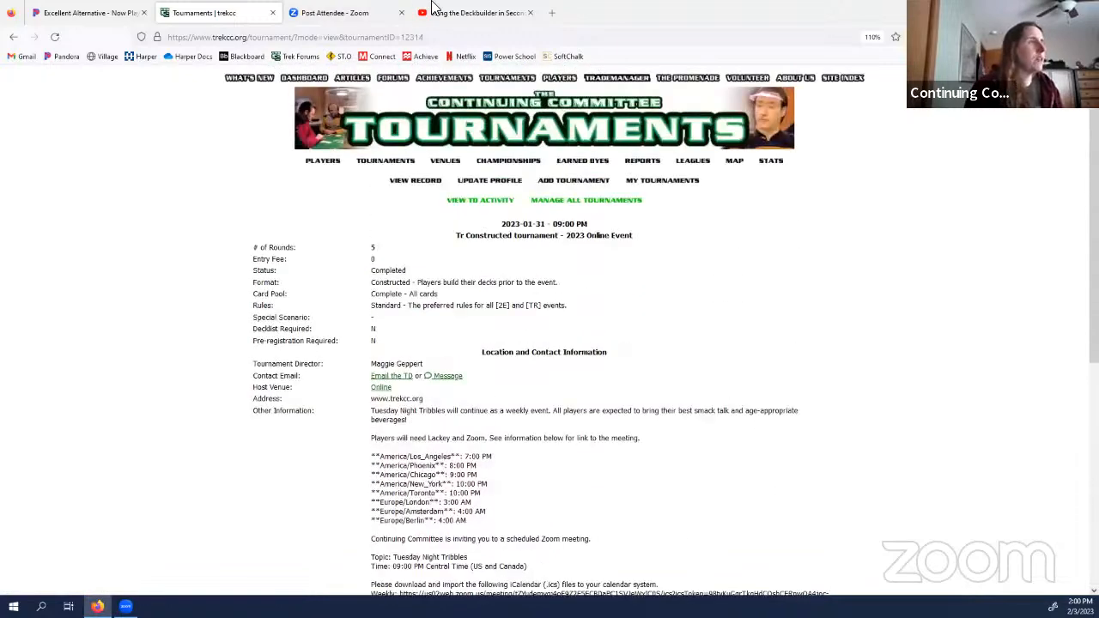